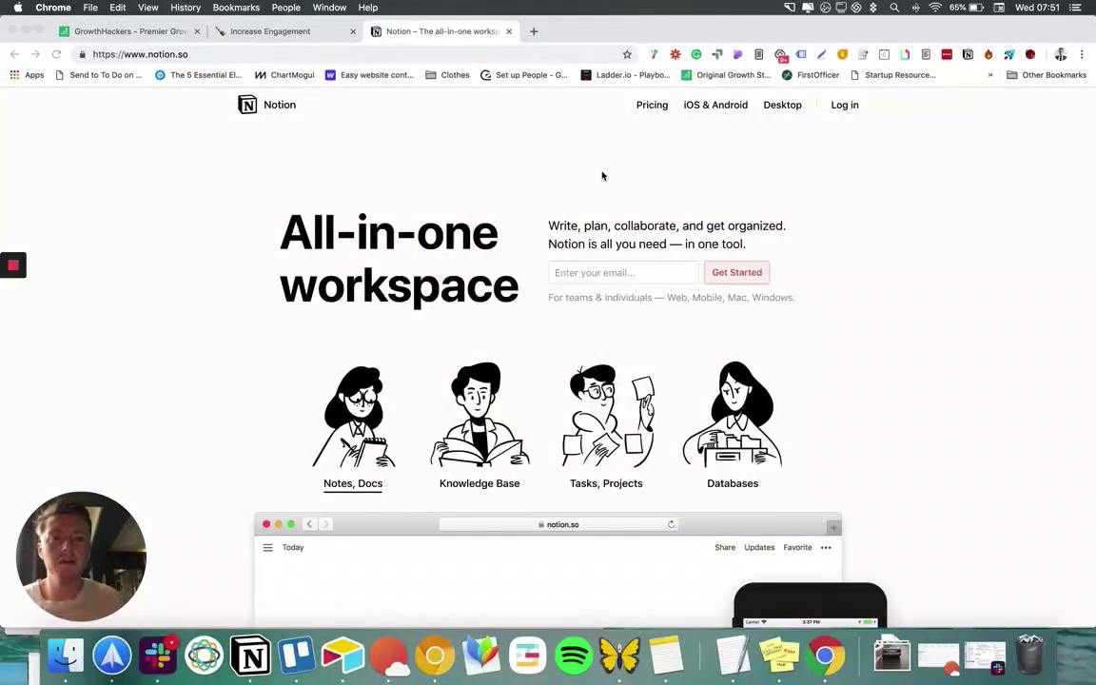
Look over the Notion homepage's introduction, its use-case previews and the section on having too many tools
scroll(601, 175, "down", 1)
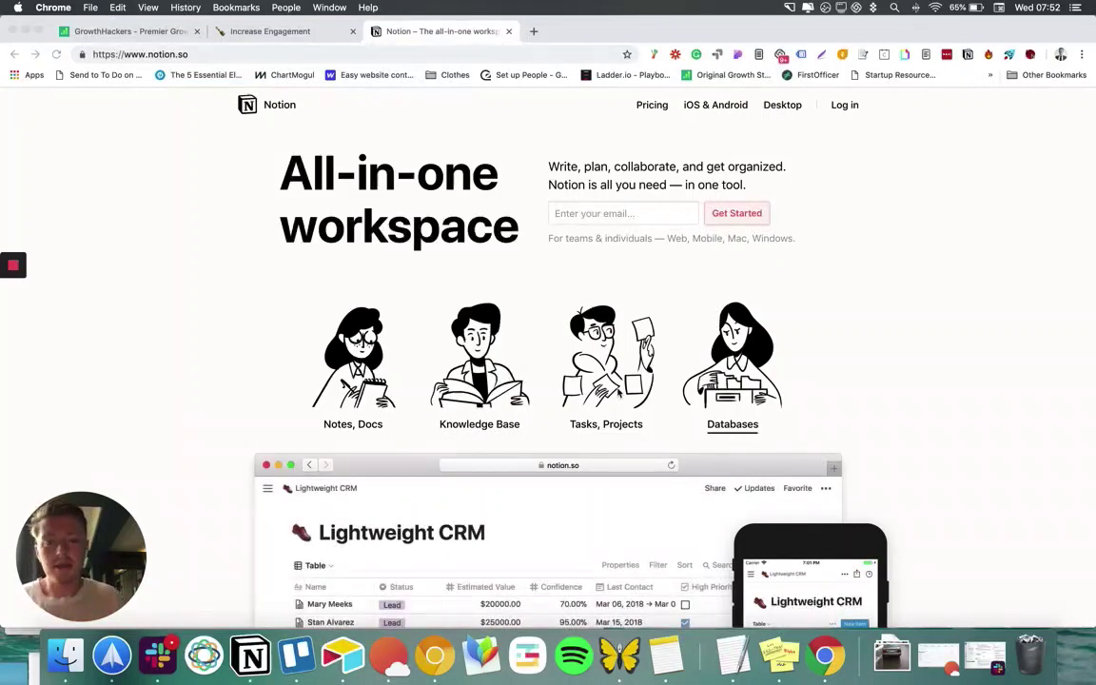
left_click(620, 389)
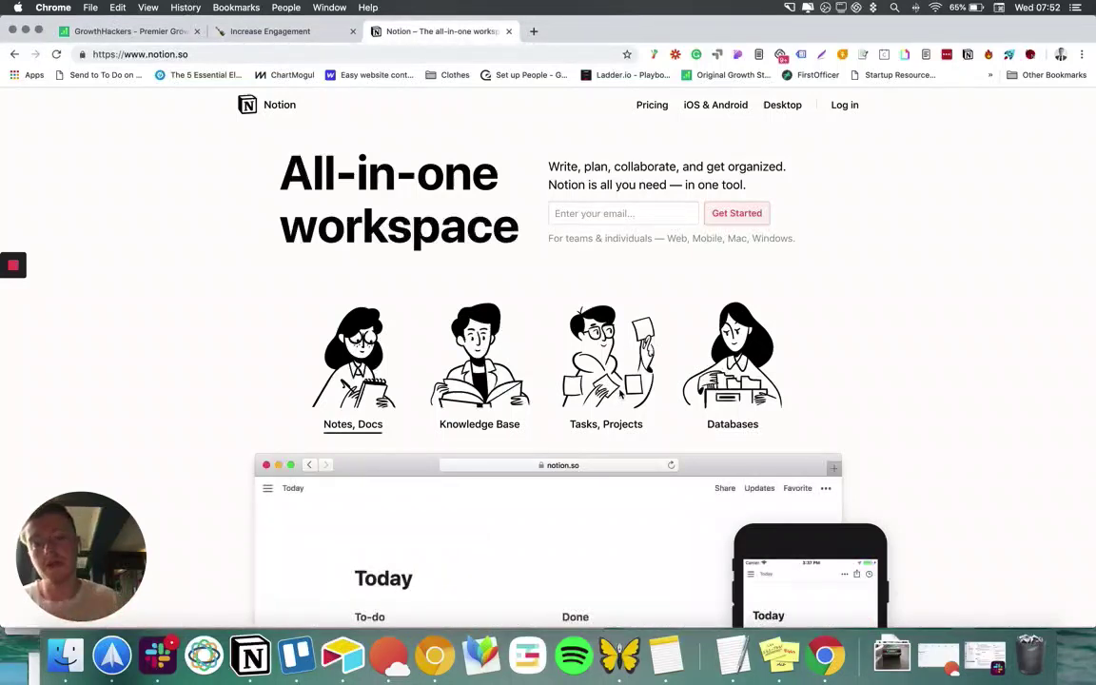
scroll(909, 369, "down", 4)
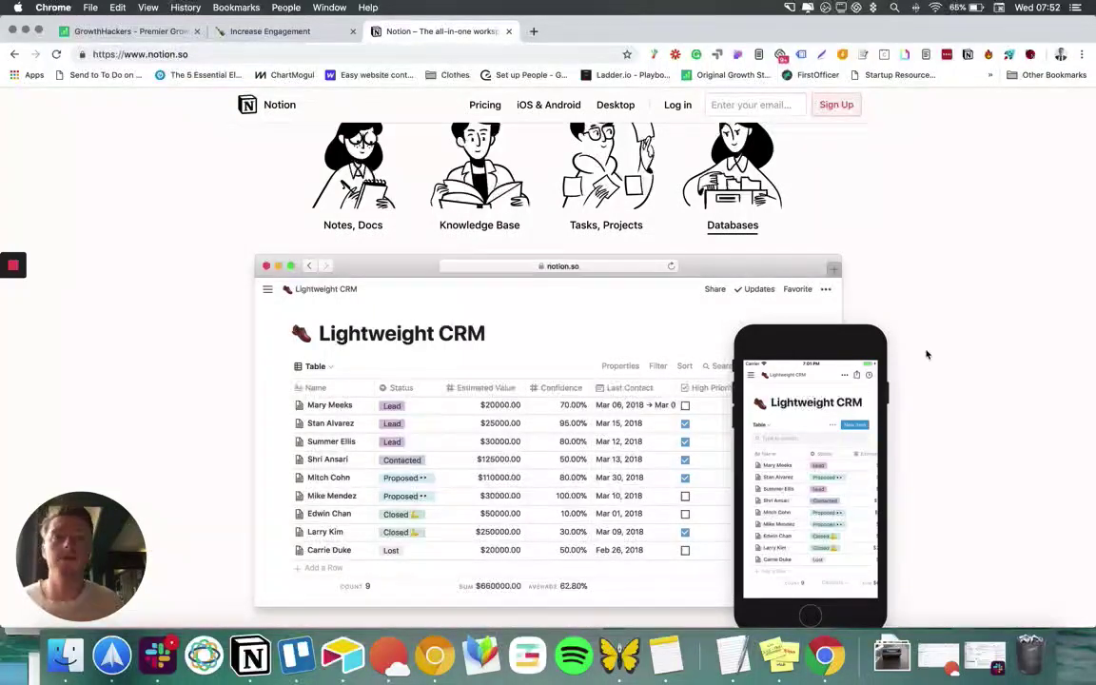
scroll(898, 315, "down", 2)
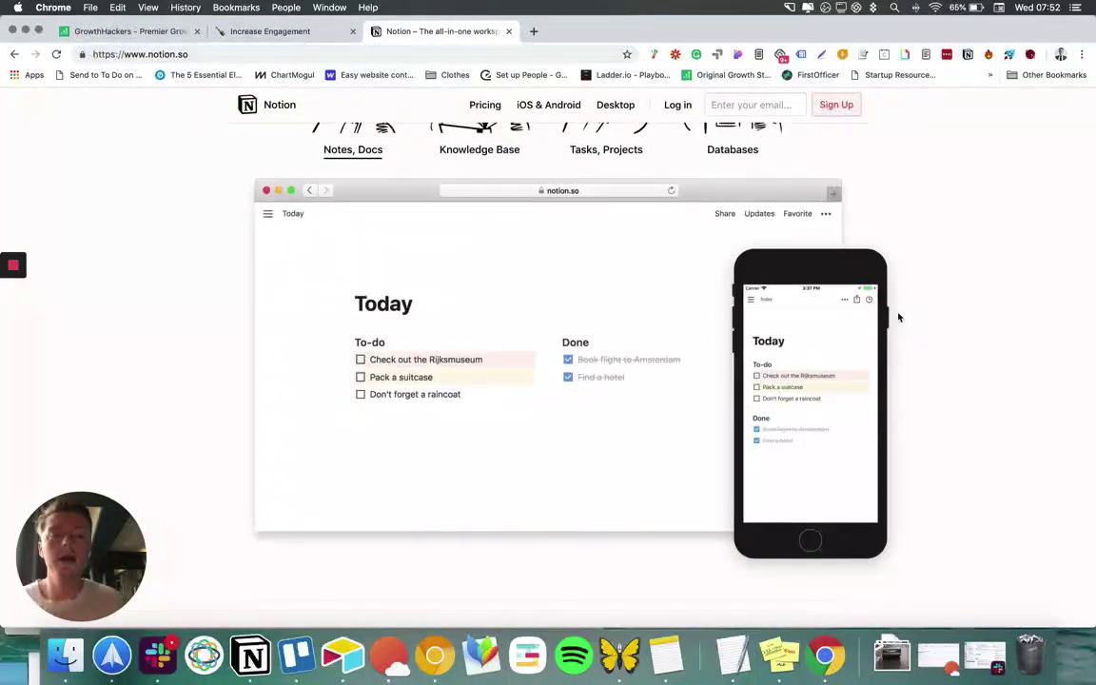
scroll(898, 316, "up", 7)
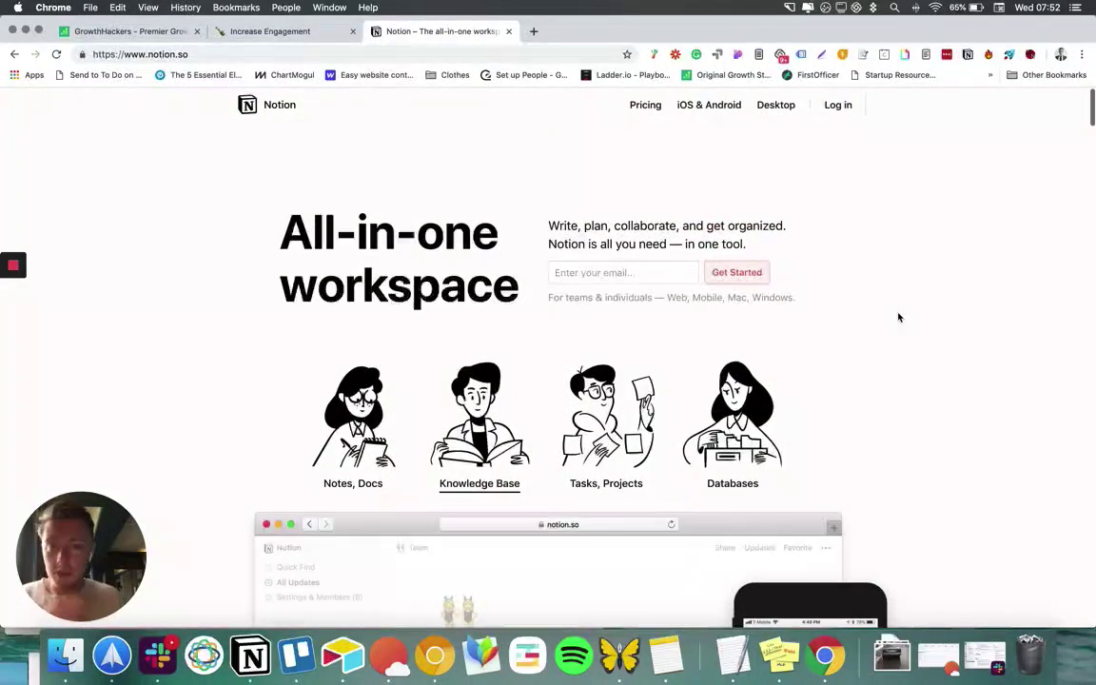
left_click(181, 54)
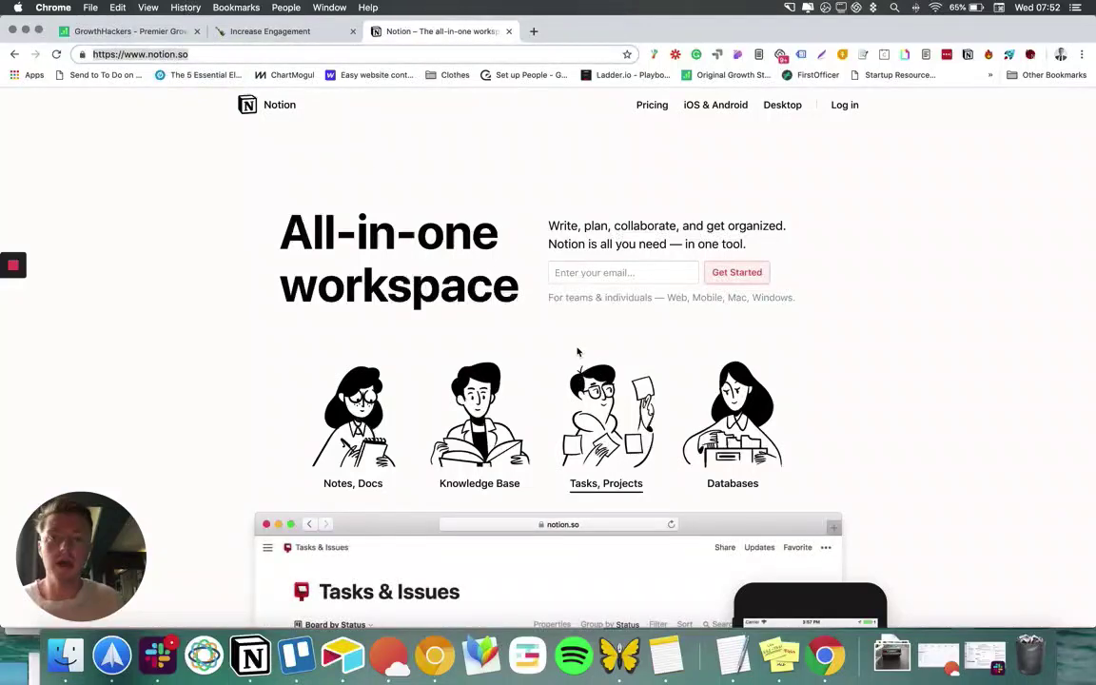
scroll(577, 352, "down", 10)
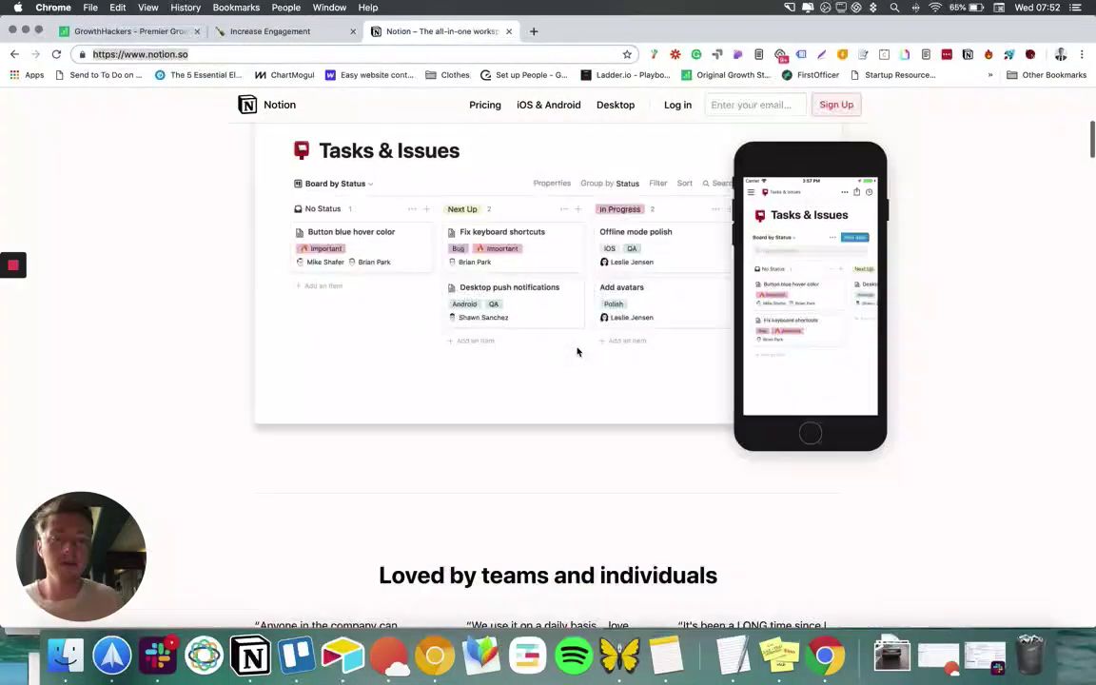
scroll(577, 352, "down", 2)
scroll(511, 386, "down", 6)
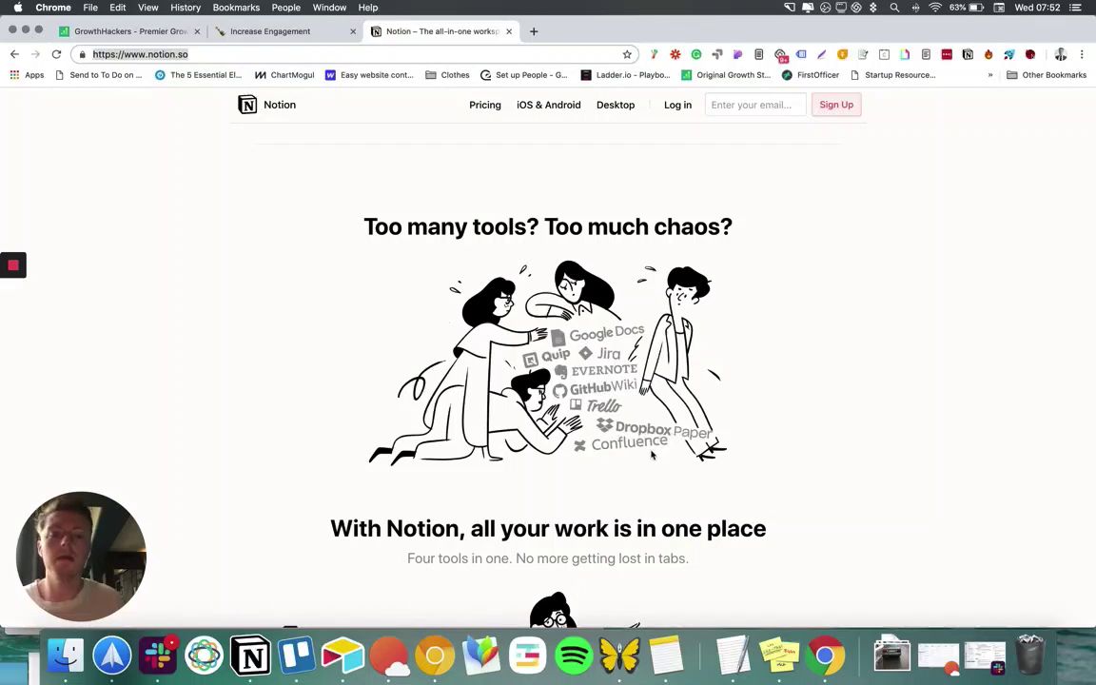
Examine the homepage sections on Notes & Docs, Knowledge Base, Tasks & Projects, Spreadsheets & Databases, and choosing a workflow
scroll(651, 455, "down", 8)
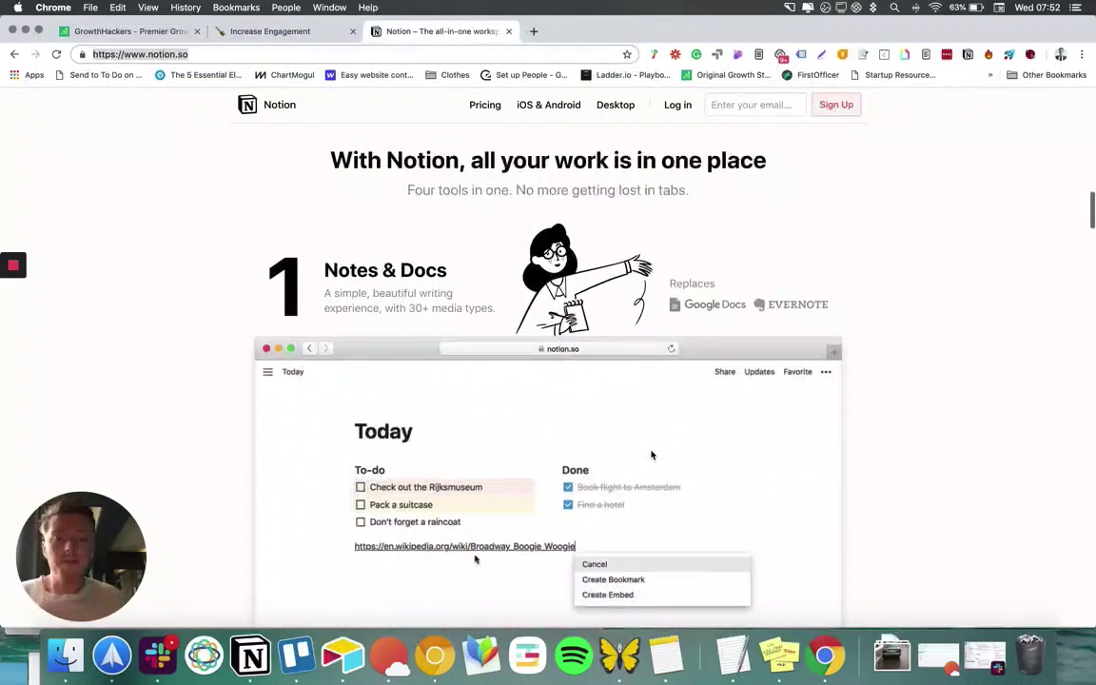
scroll(651, 455, "down", 9)
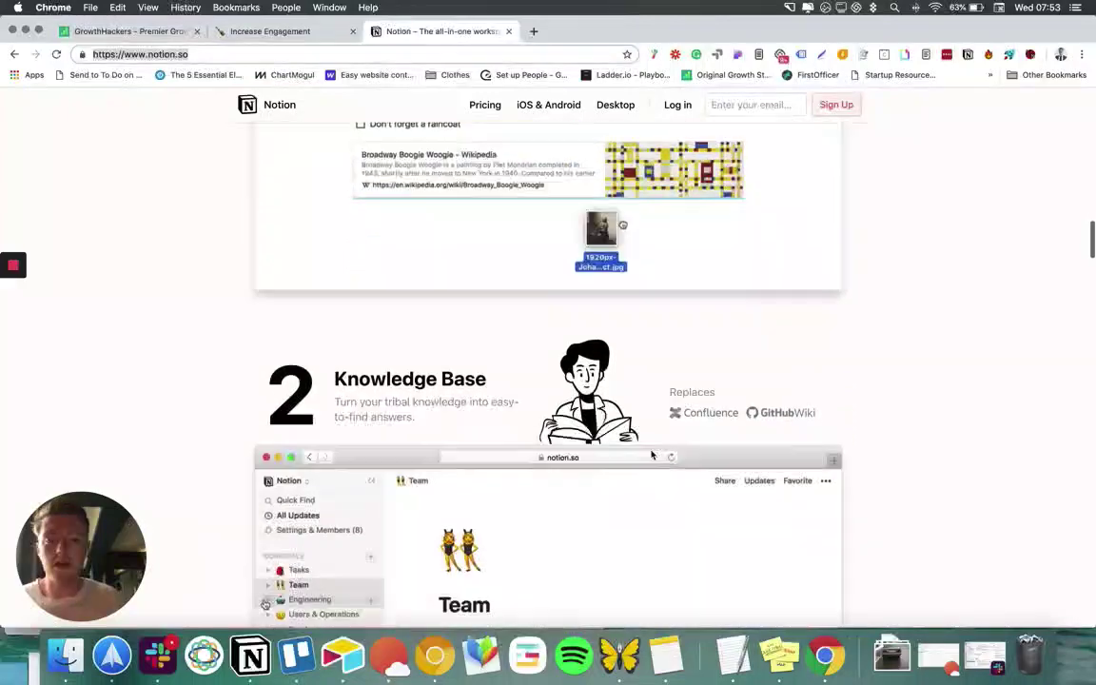
scroll(652, 454, "down", 2)
scroll(525, 436, "down", 4)
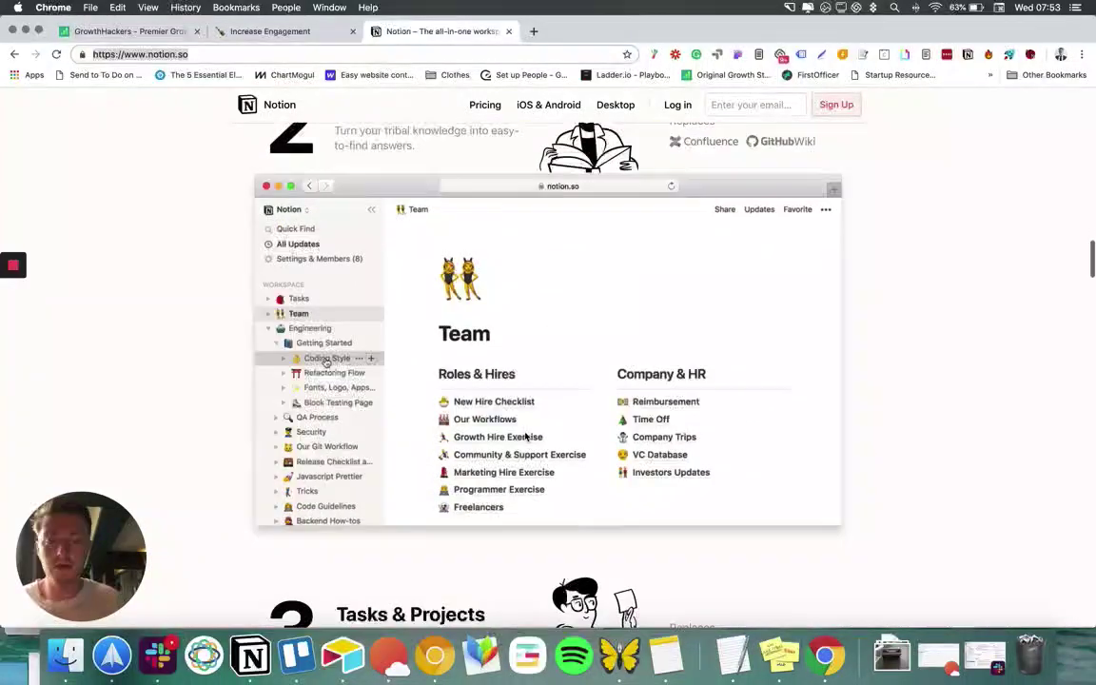
scroll(525, 436, "down", 11)
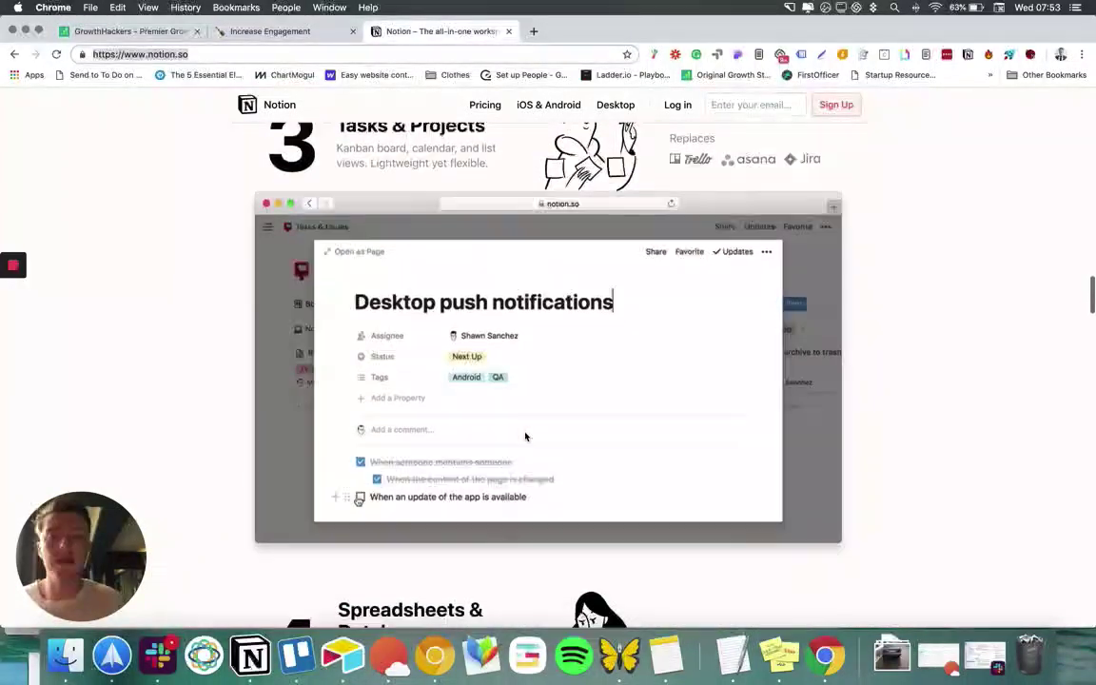
scroll(525, 436, "down", 12)
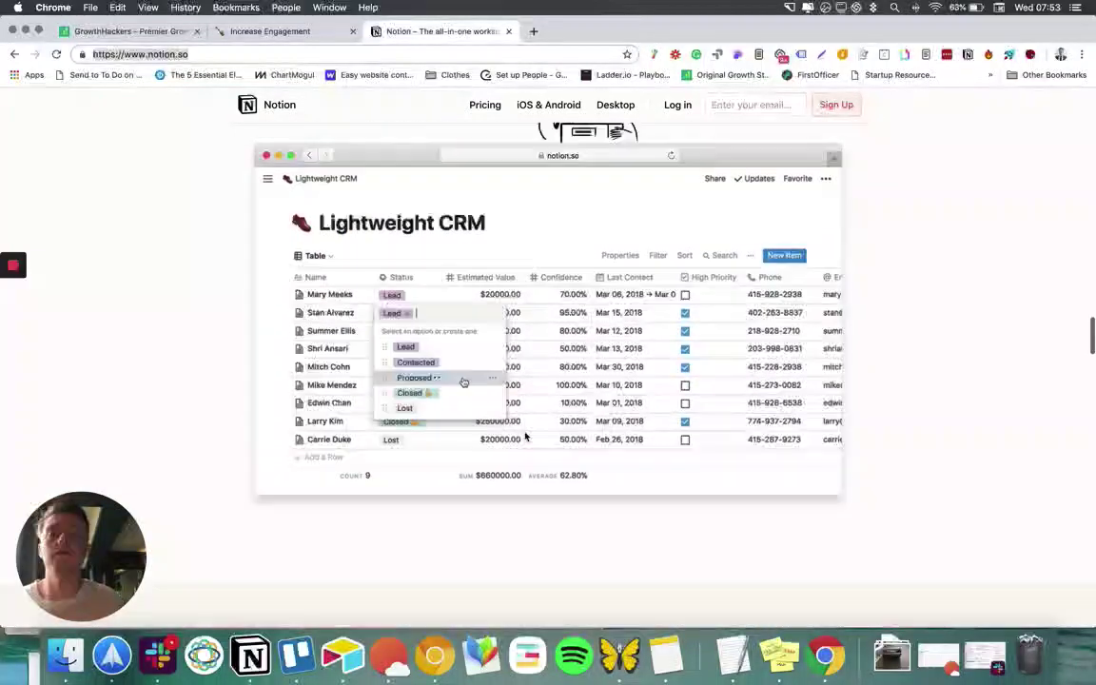
scroll(525, 436, "down", 1)
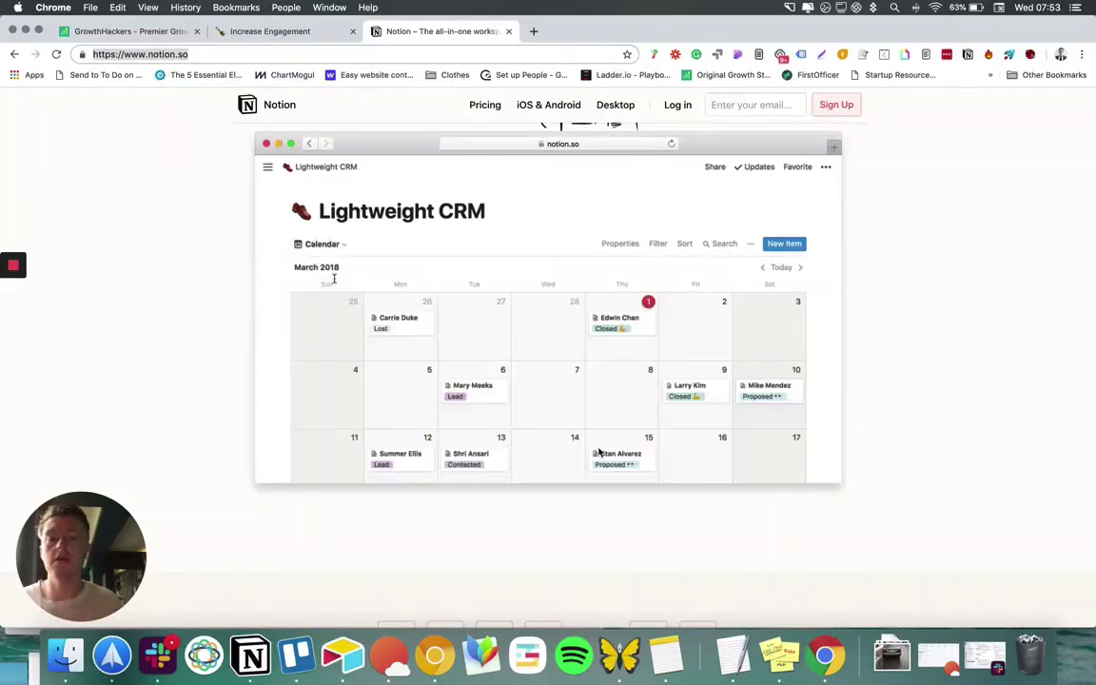
scroll(598, 453, "down", 5)
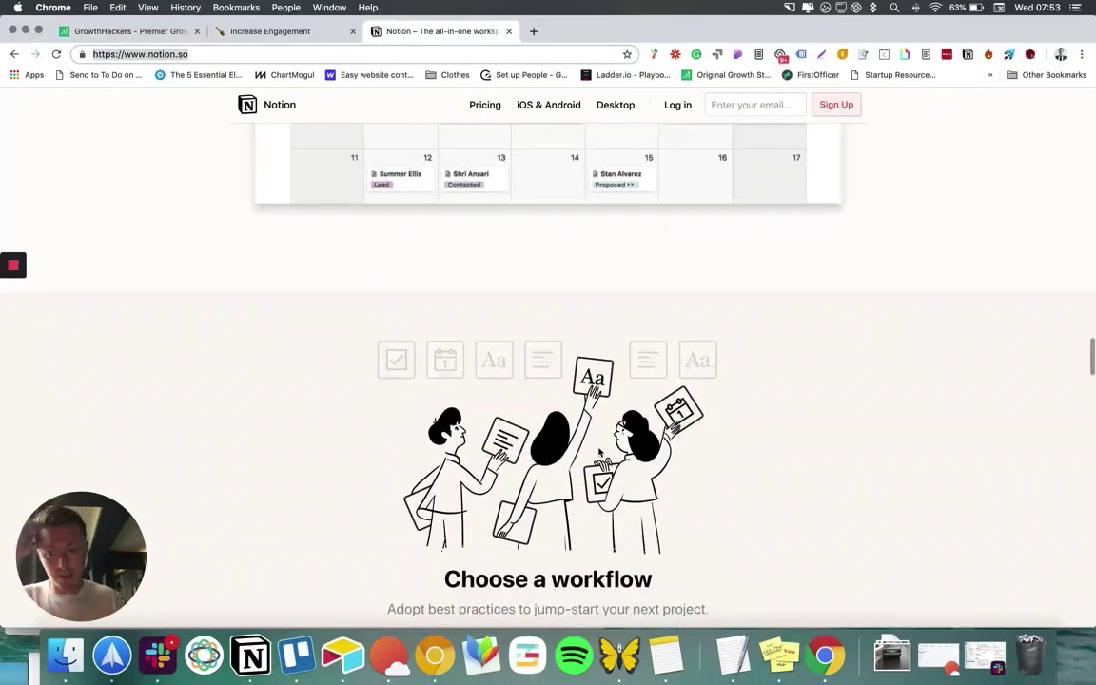
scroll(598, 453, "down", 5)
scroll(598, 453, "down", 10)
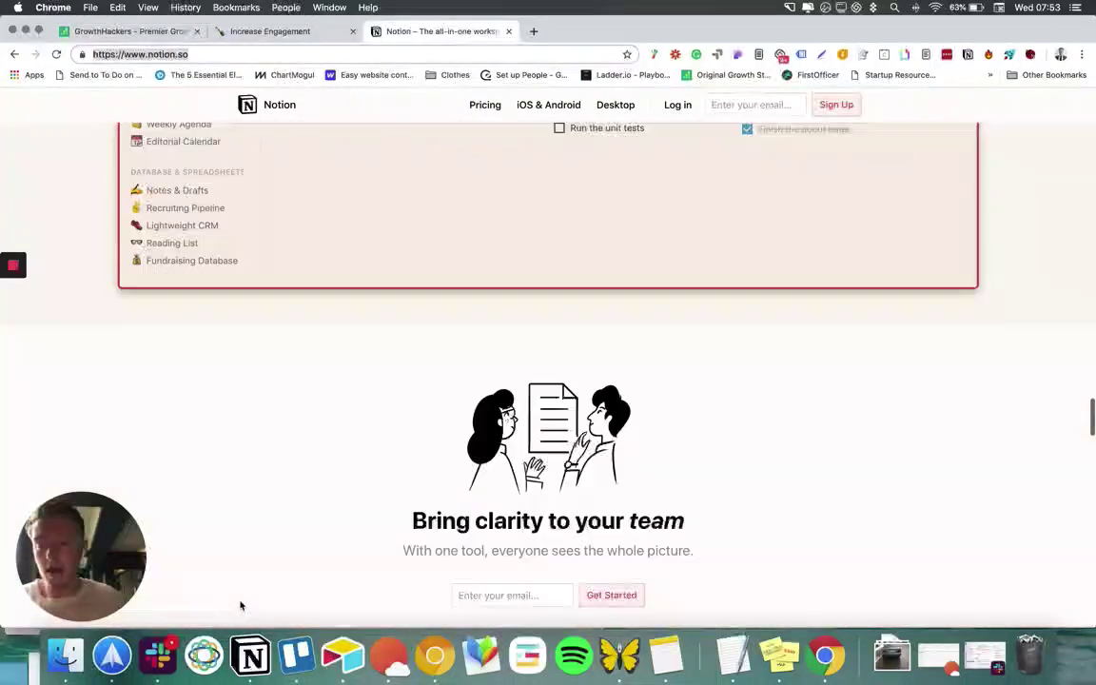
Switch to the Notion desktop app and collapse the Notifia and Marketing pages in the workspace page tree
left_click(250, 655)
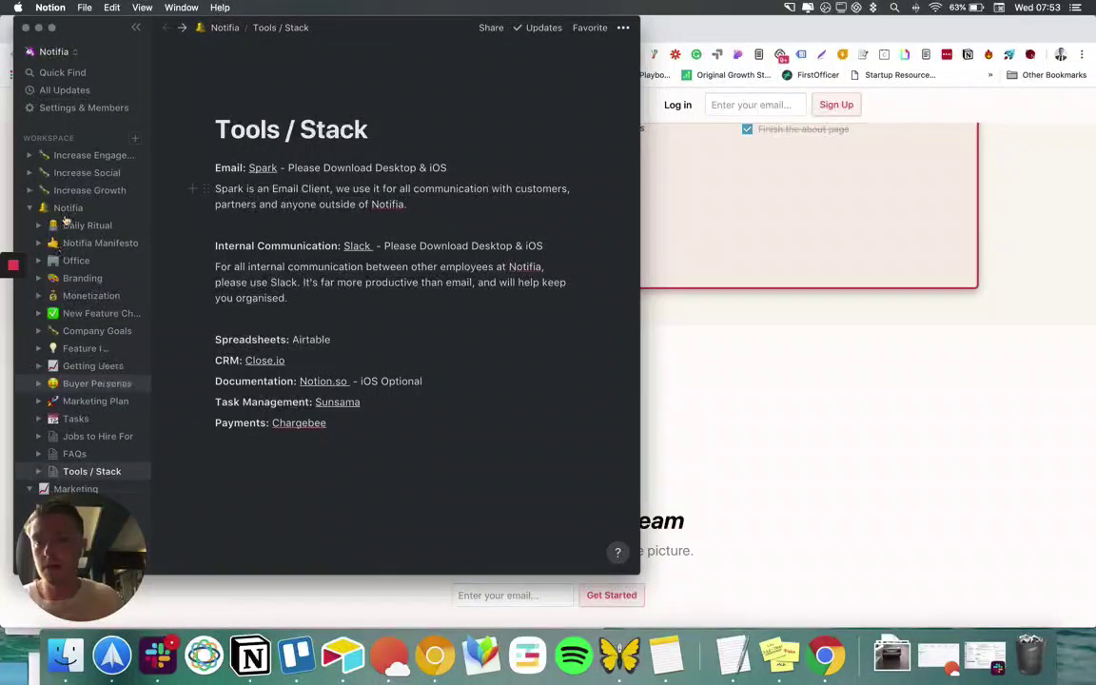
left_click(31, 209)
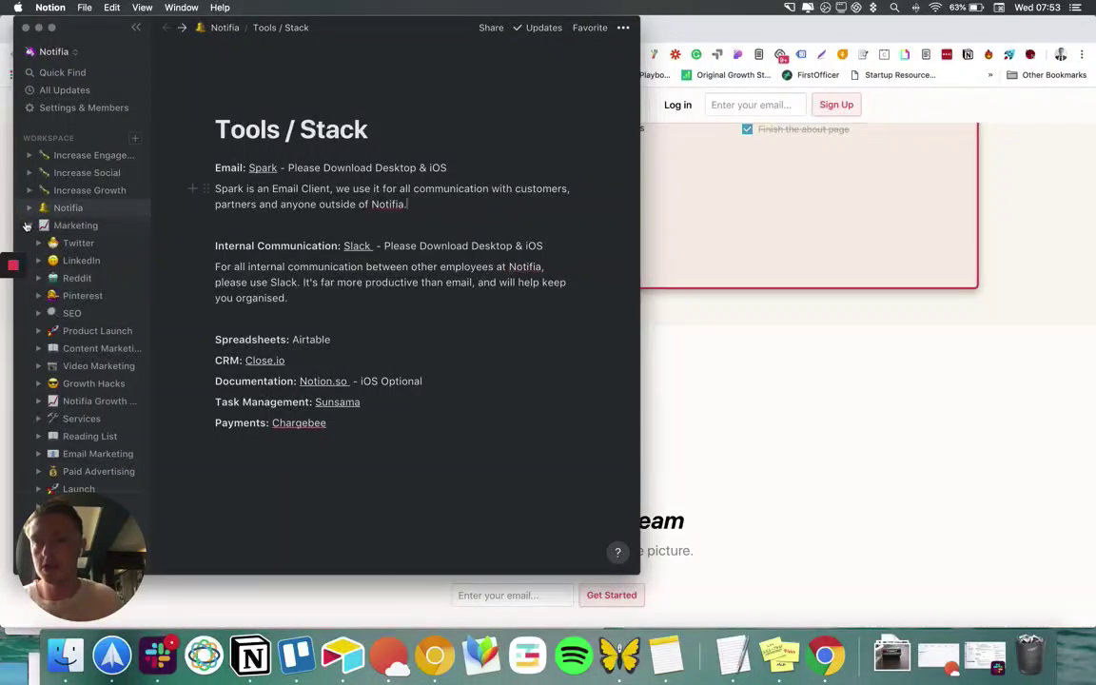
left_click(29, 226)
left_click(52, 28)
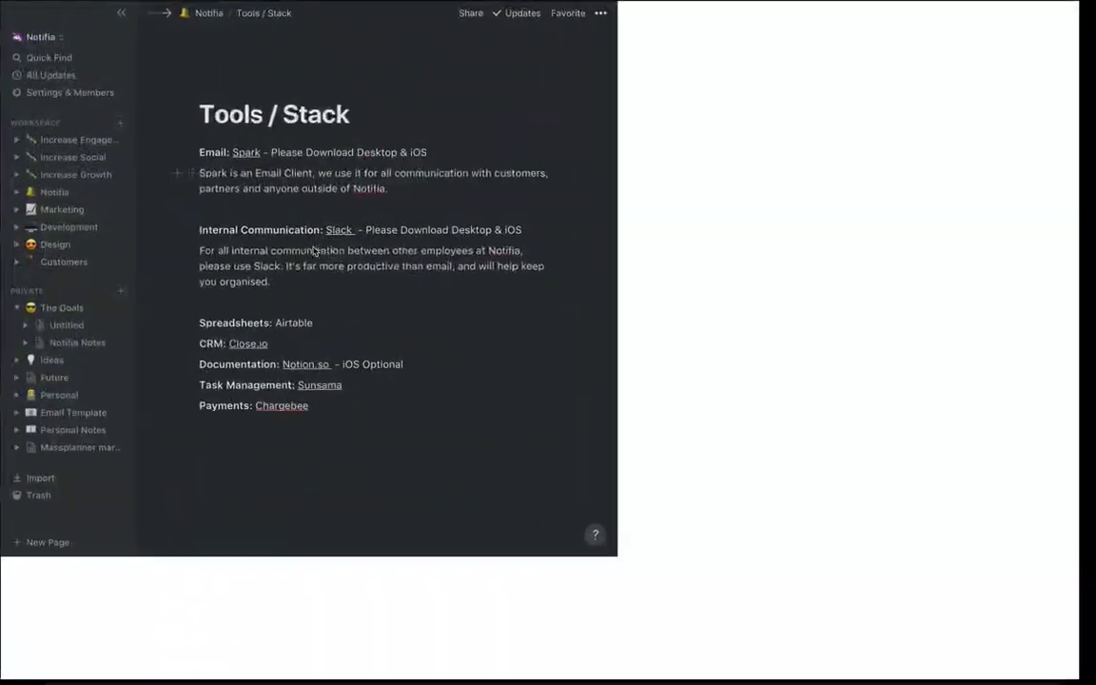
mouse_move(17, 295)
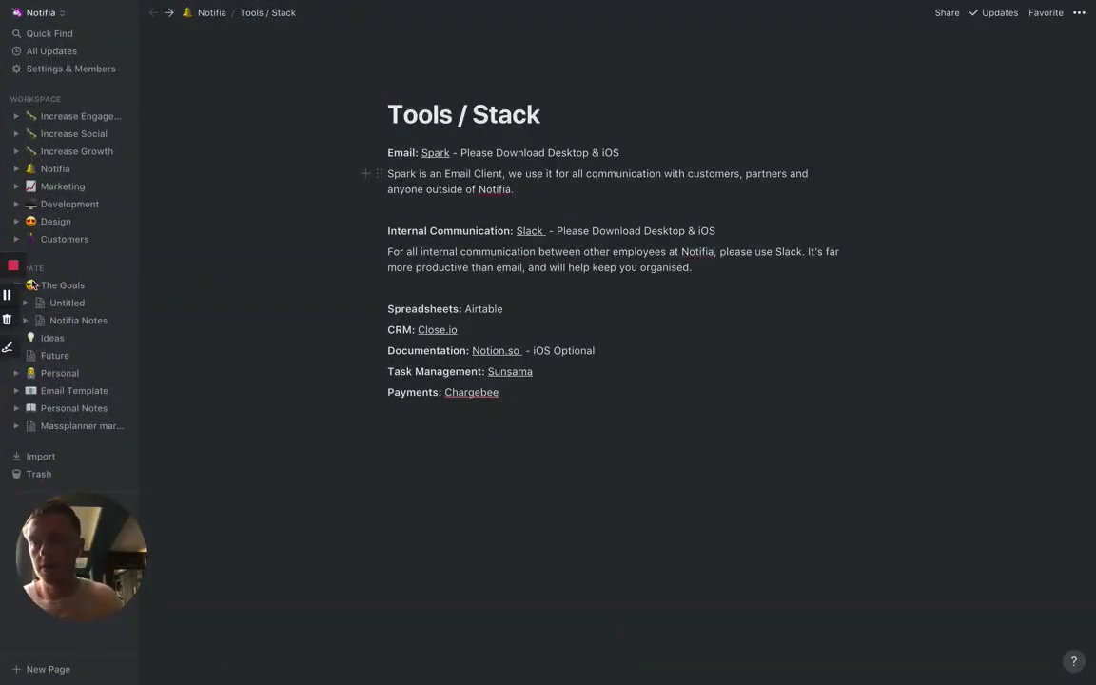
left_click(38, 26)
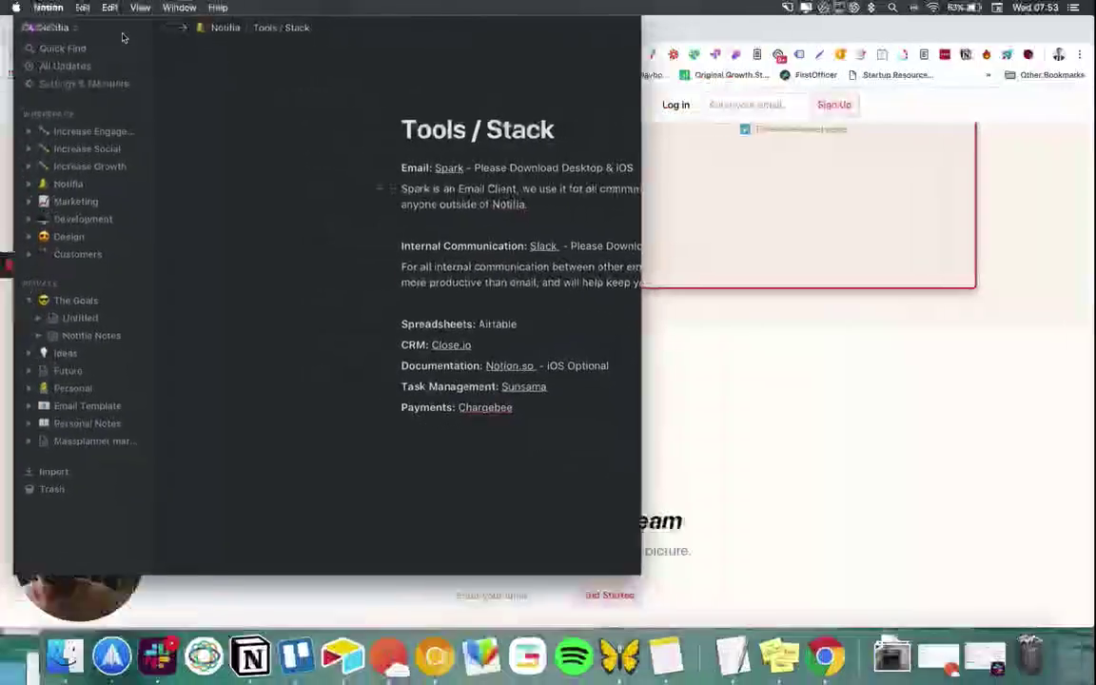
Widen the Notion window across the screen and collapse The Goals among the private pages
left_click_drag(695, 391, 1092, 391)
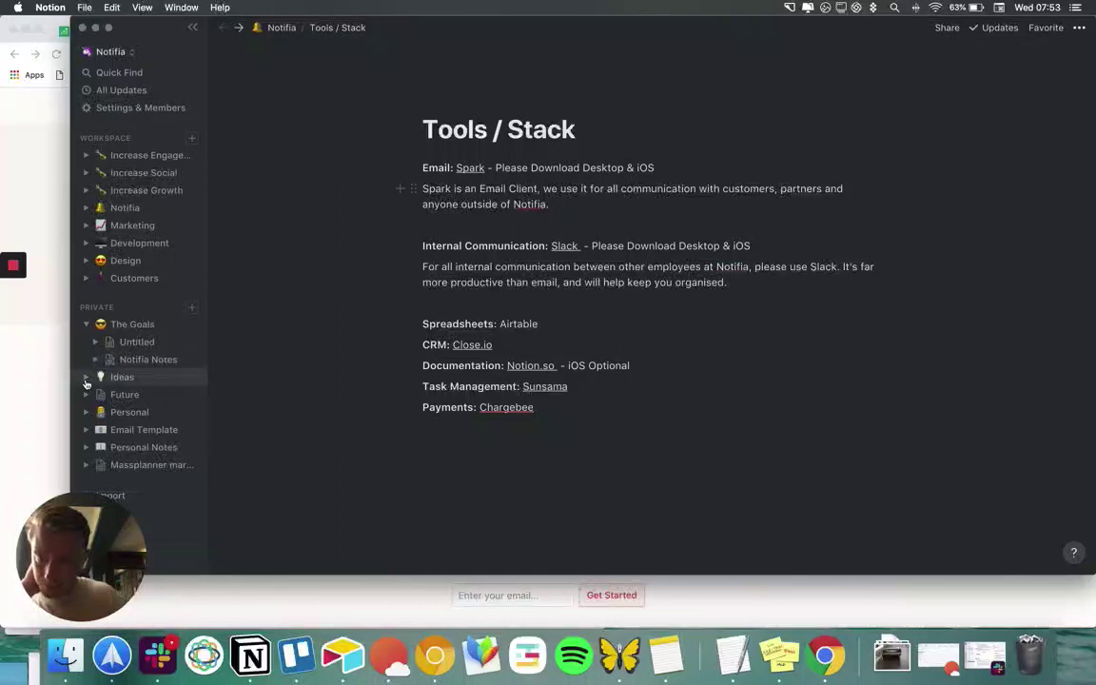
left_click(85, 324)
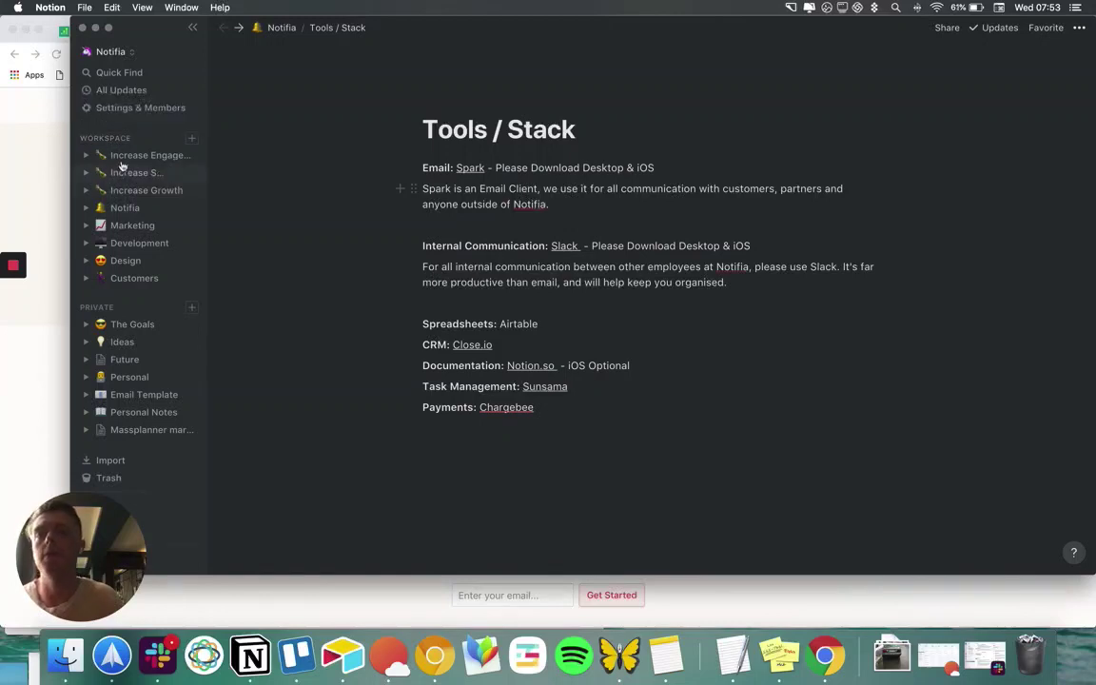
Expand the Marketing page in the workspace tree and look through its list of subpages
left_click(86, 226)
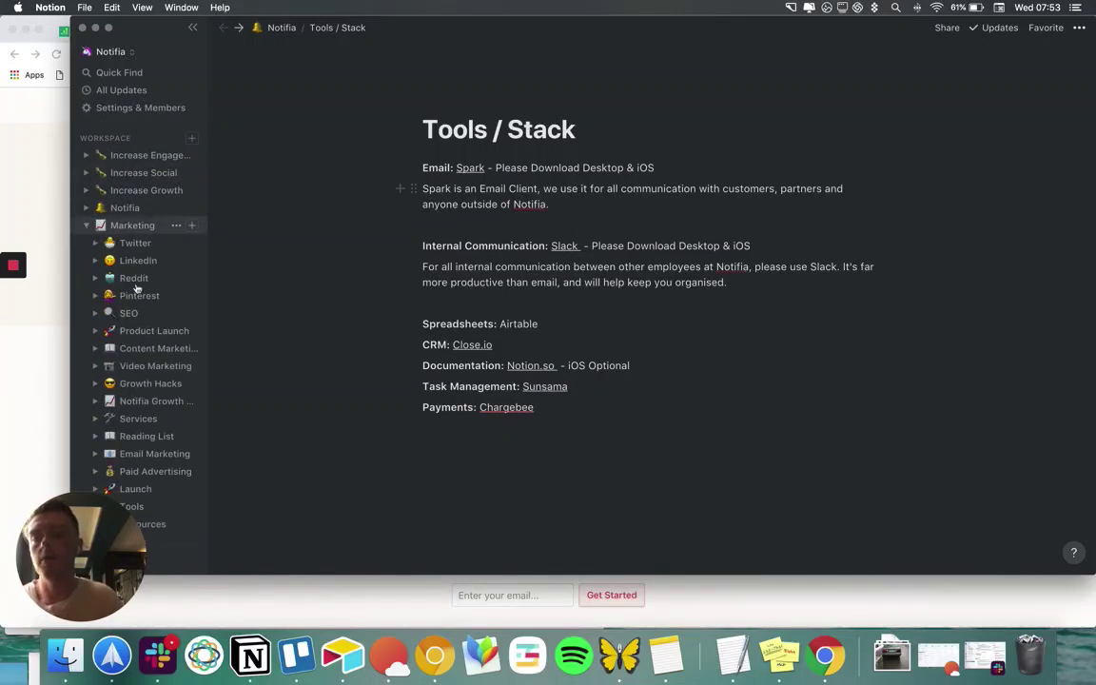
scroll(149, 328, "down", 1)
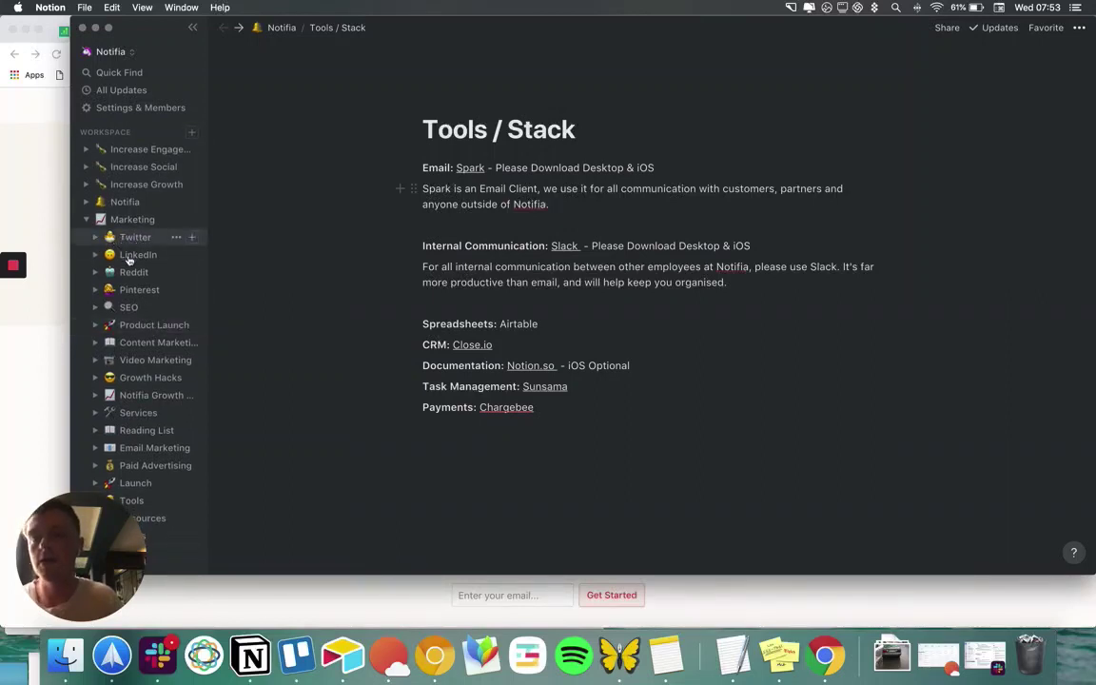
scroll(130, 259, "down", 10)
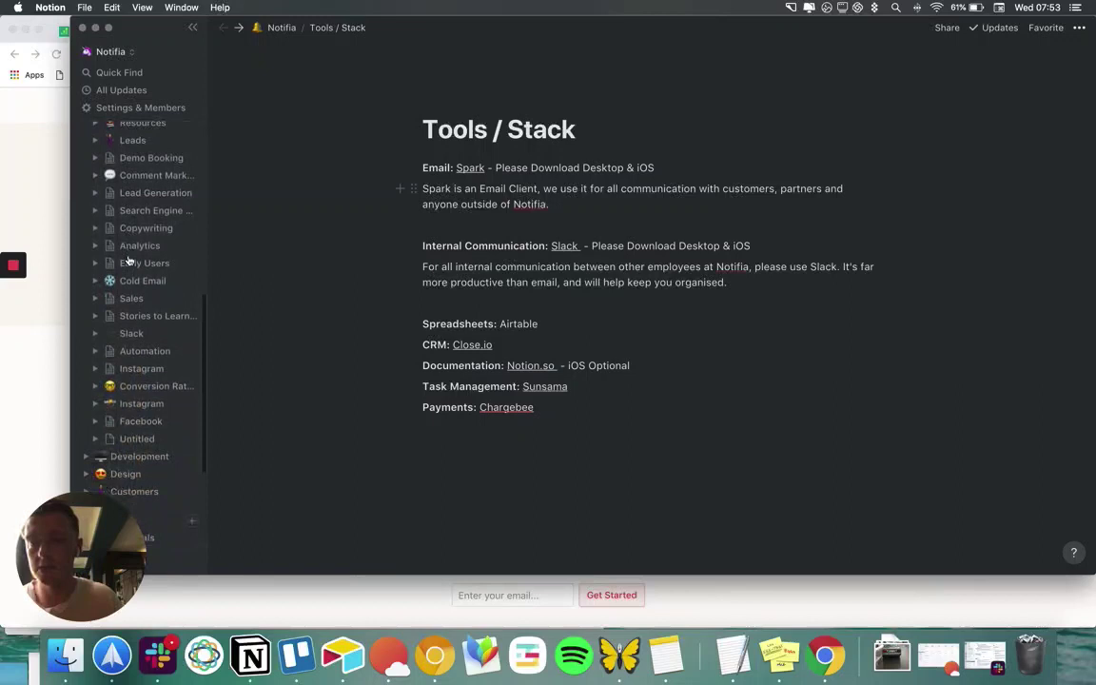
scroll(129, 260, "up", 10)
Expand the Twitter, LinkedIn and Reddit pages under Marketing to view their subpages
left_click(96, 242)
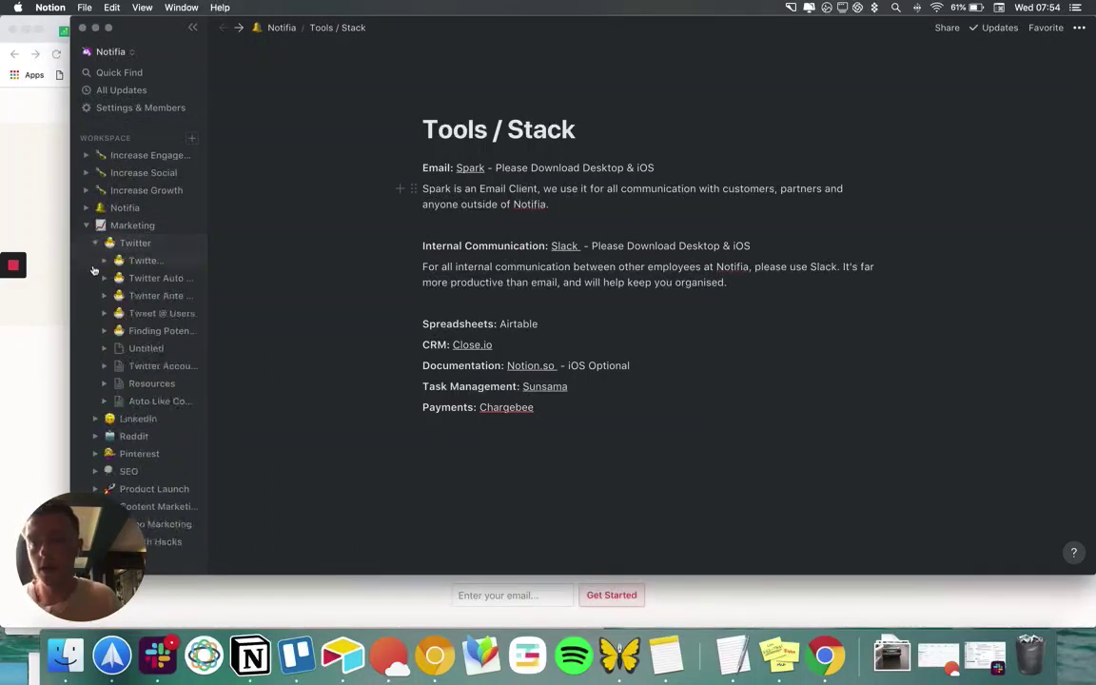
scroll(95, 304, "down", 3)
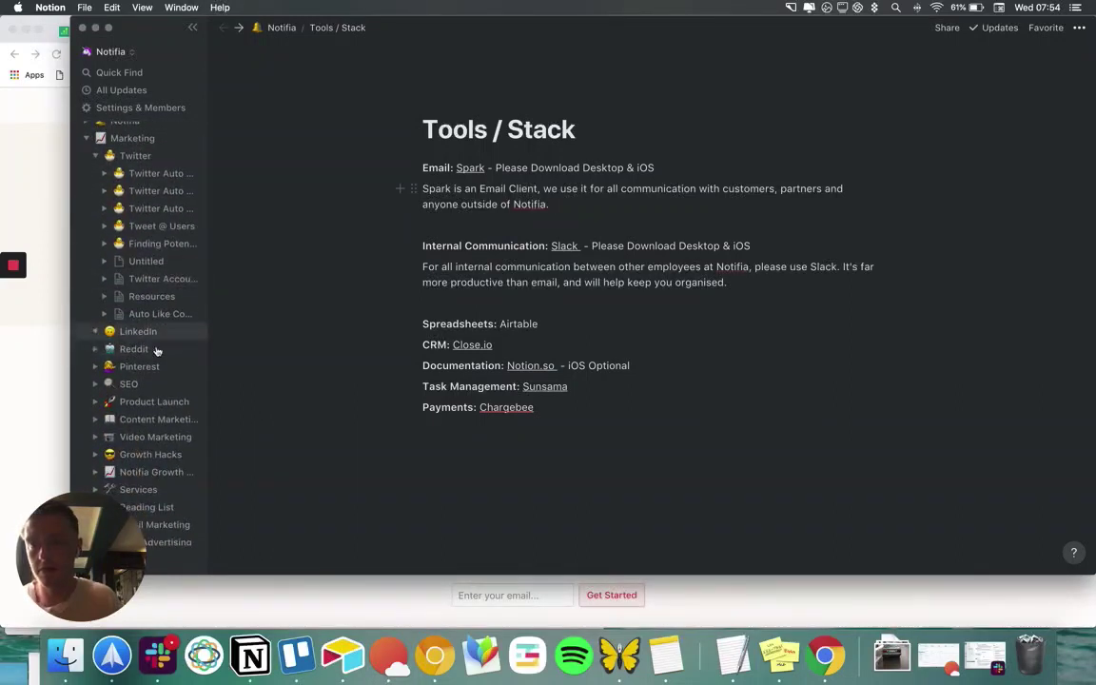
scroll(152, 349, "down", 5)
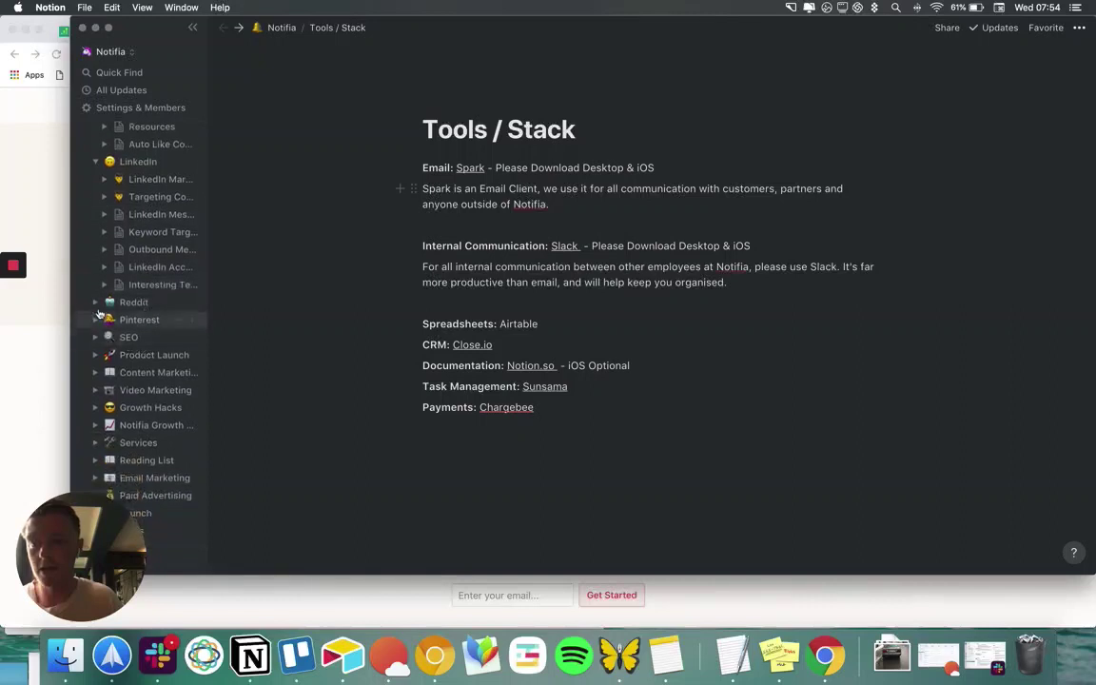
left_click(95, 301)
scroll(103, 324, "down", 2)
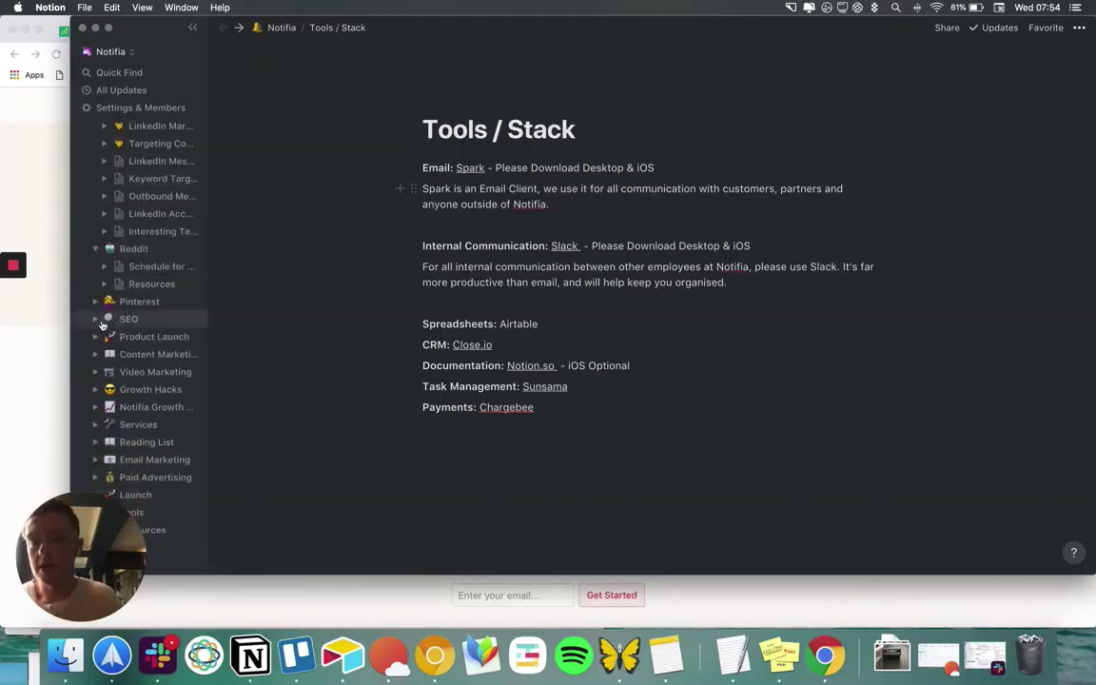
Expand the SEO, Product Launch and Growth Hacks pages under Marketing to view their subpages
left_click(94, 319)
scroll(94, 334, "down", 3)
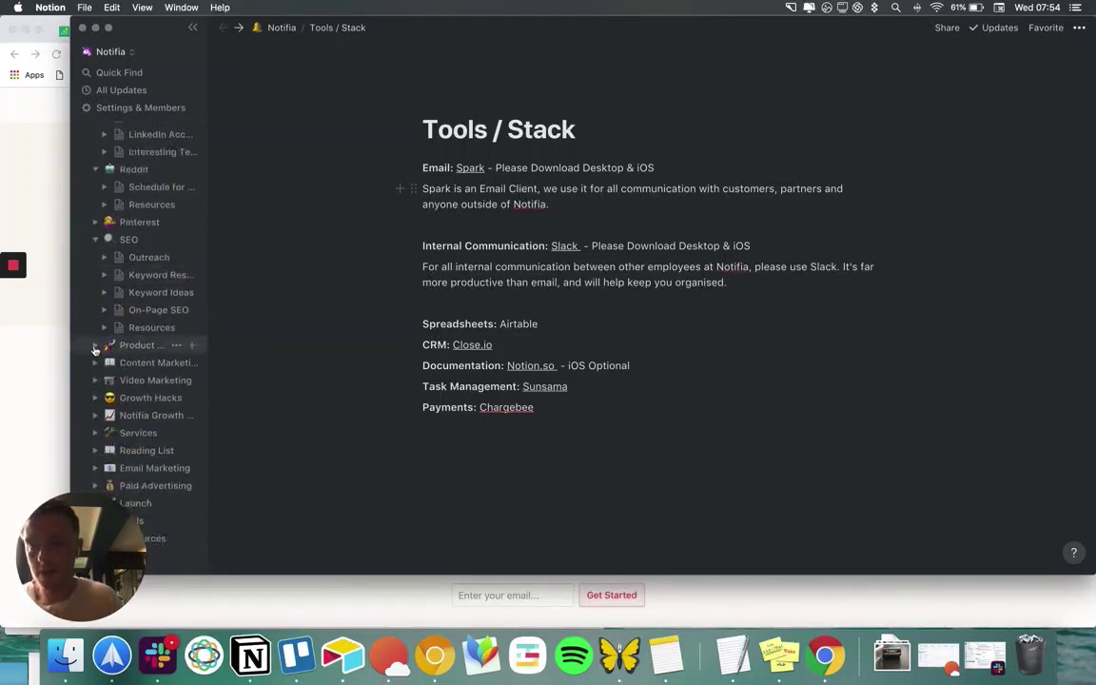
left_click(95, 346)
scroll(94, 342, "down", 3)
left_click(95, 327)
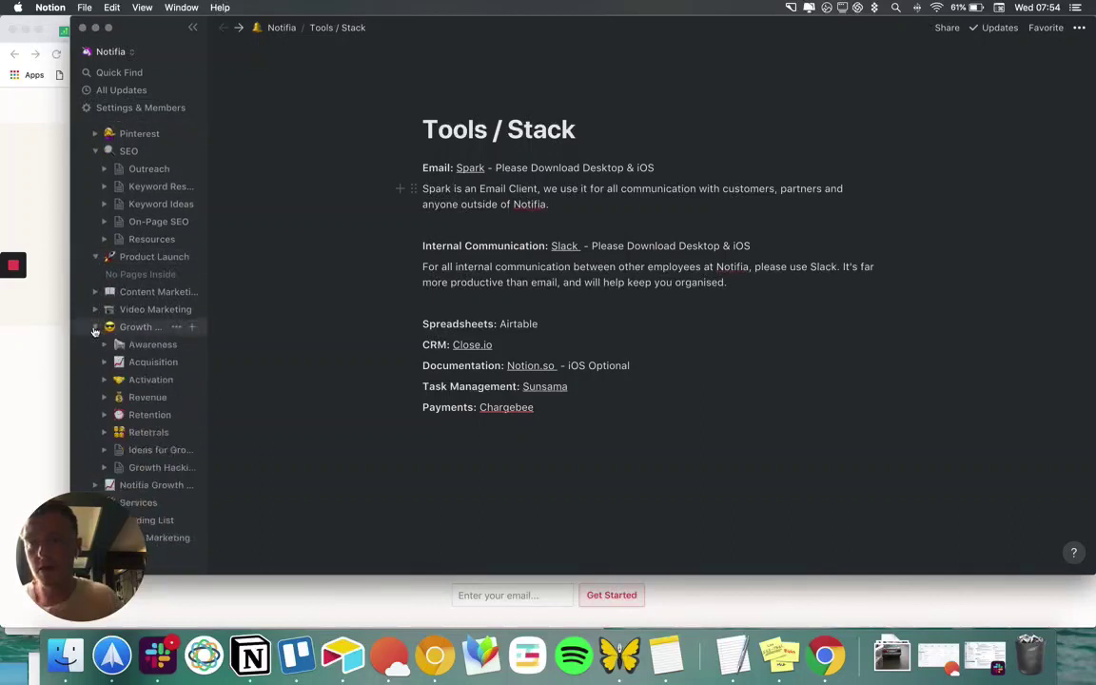
Expand the Notifia Growth page under Marketing and look through the remaining marketing pages
scroll(134, 380, "down", 8)
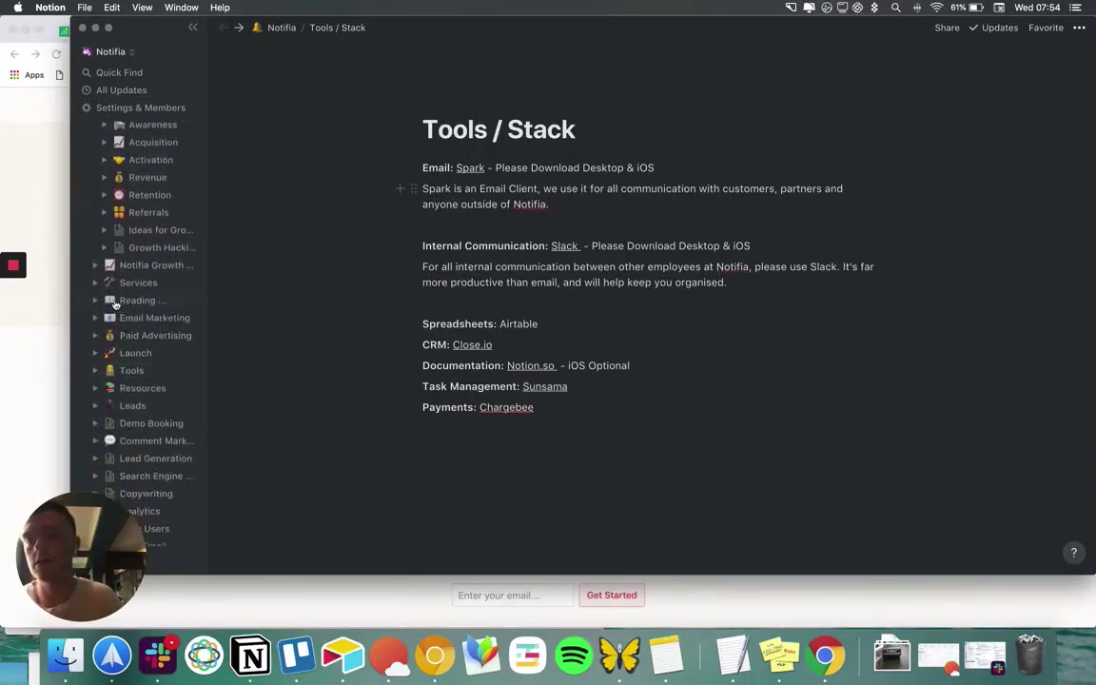
left_click(96, 266)
scroll(143, 352, "down", 3)
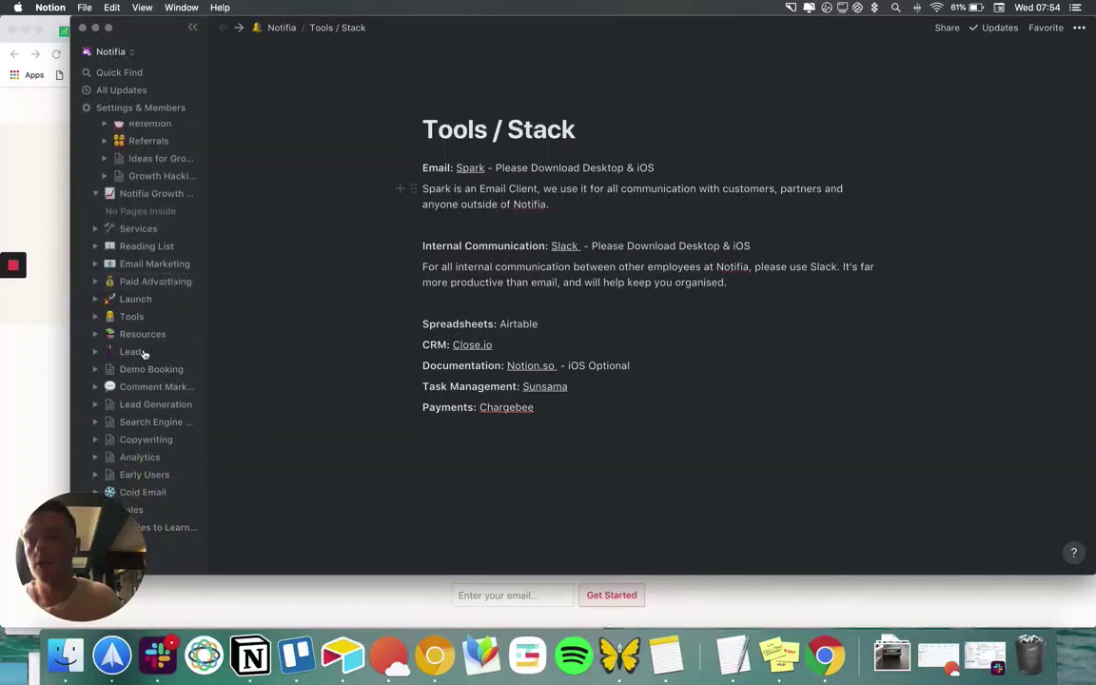
scroll(109, 298, "down", 5)
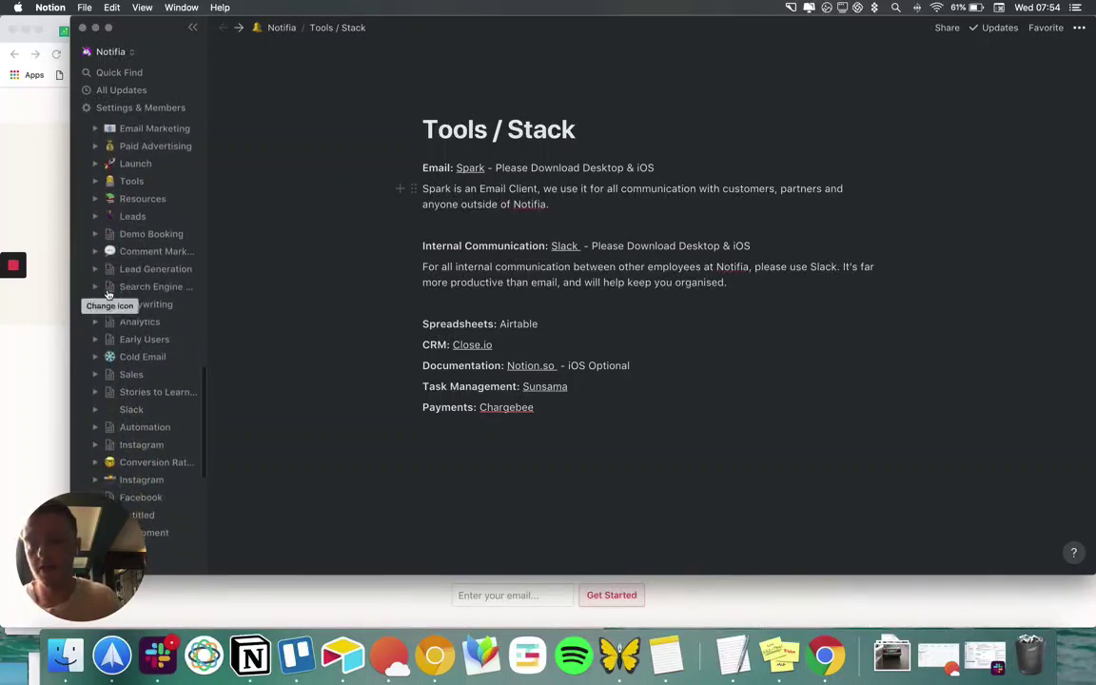
Expand the Cold Email page under Marketing and look through the other marketing subpages around it
scroll(136, 401, "down", 1)
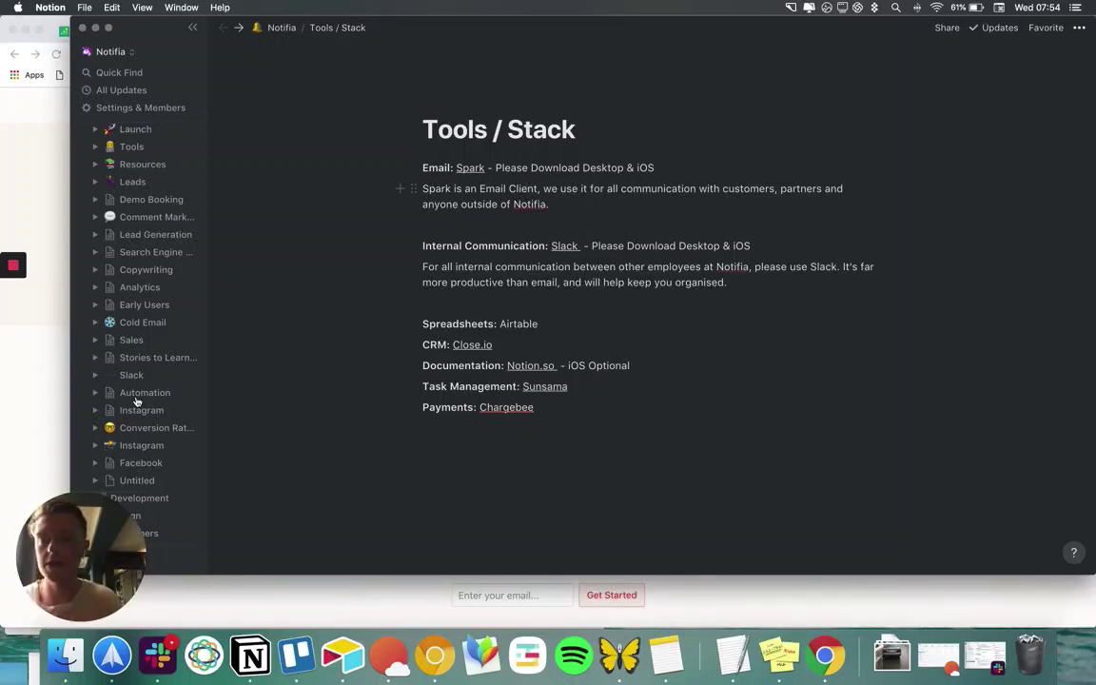
scroll(136, 402, "down", 1)
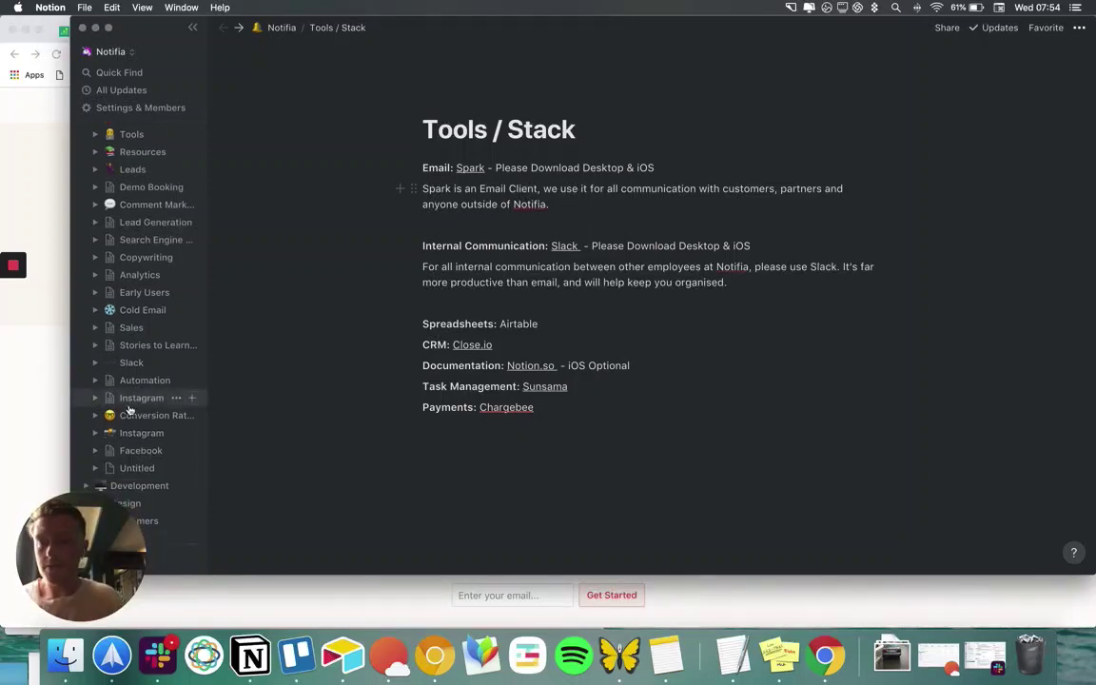
left_click(95, 310)
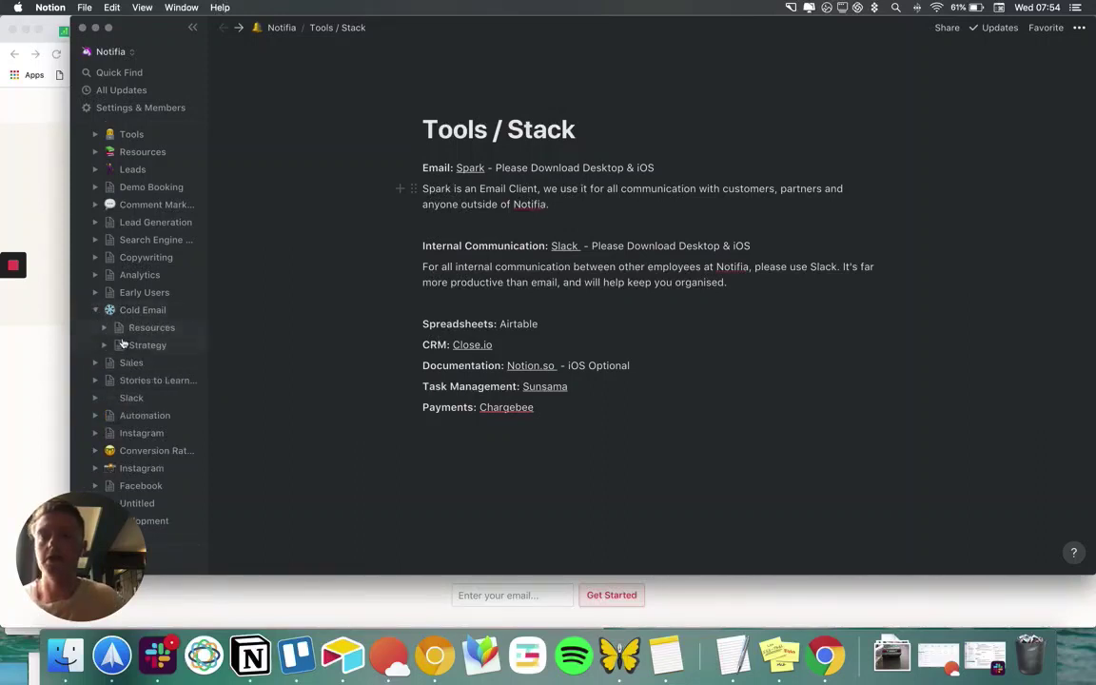
scroll(122, 344, "up", 8)
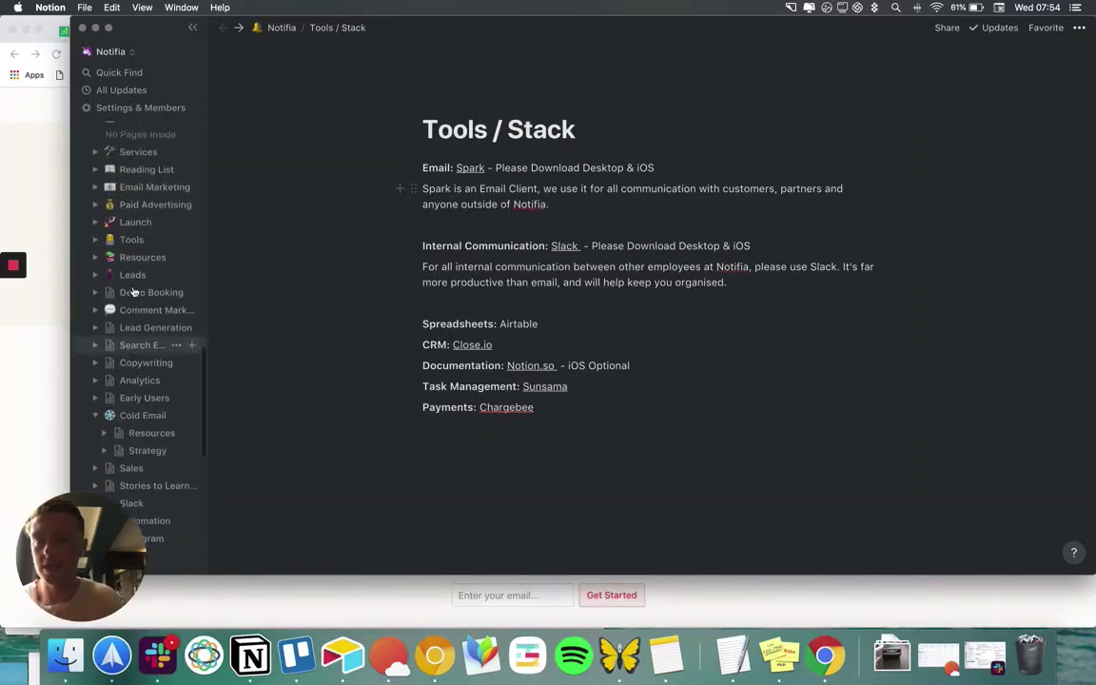
scroll(133, 292, "up", 10)
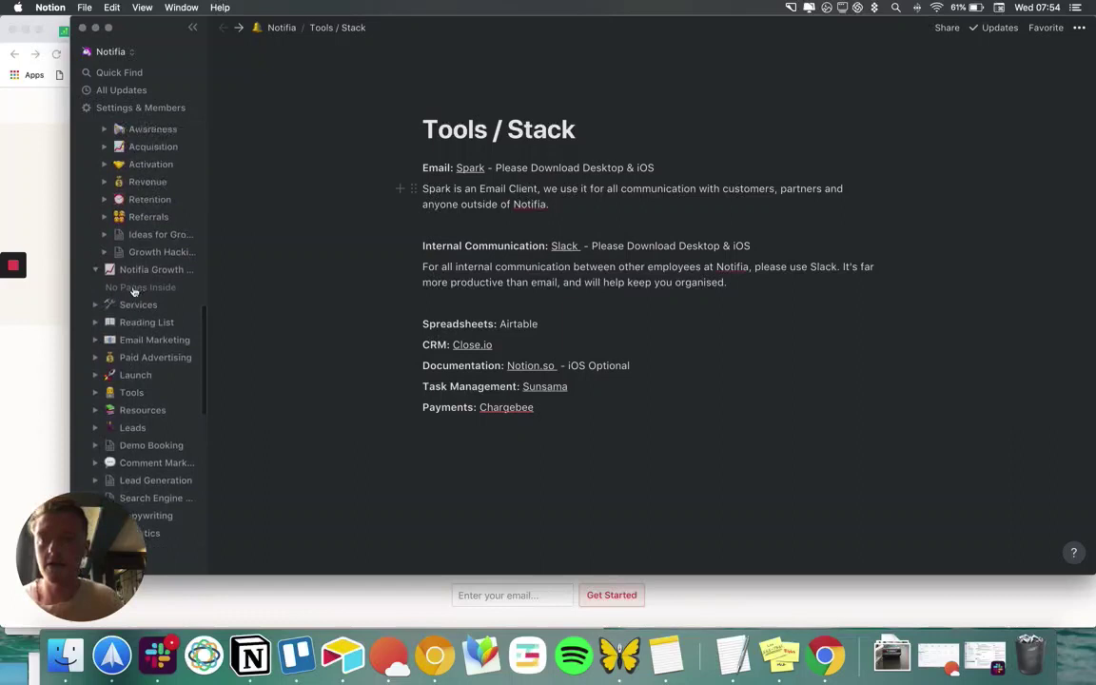
scroll(134, 292, "down", 15)
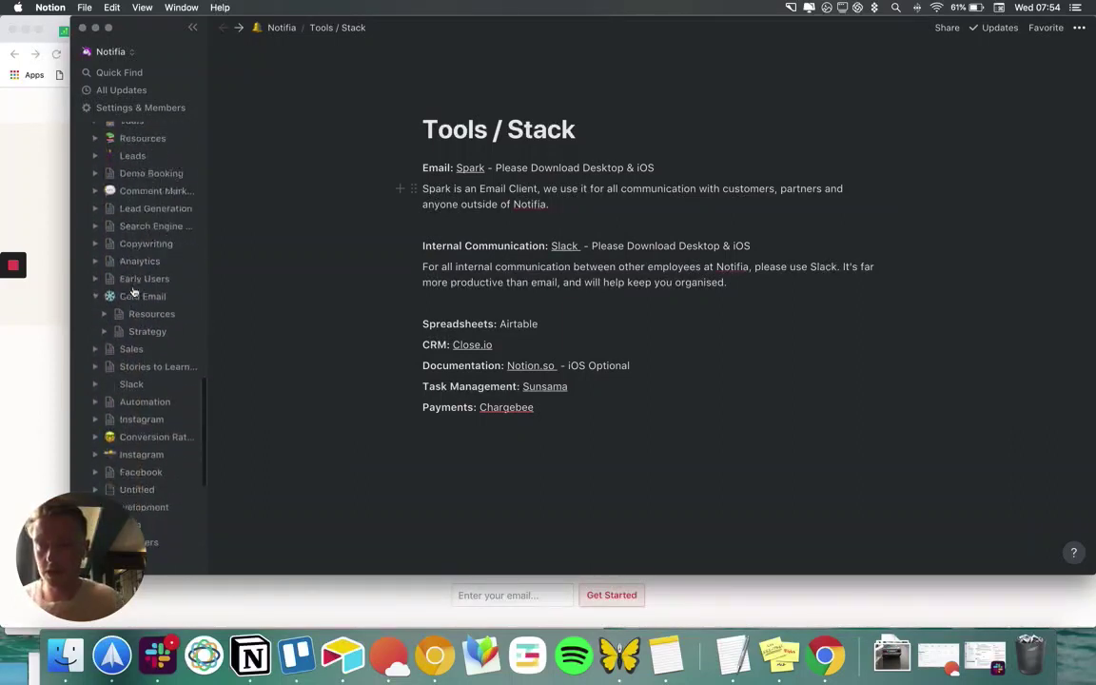
scroll(134, 292, "down", 3)
scroll(133, 346, "down", 3)
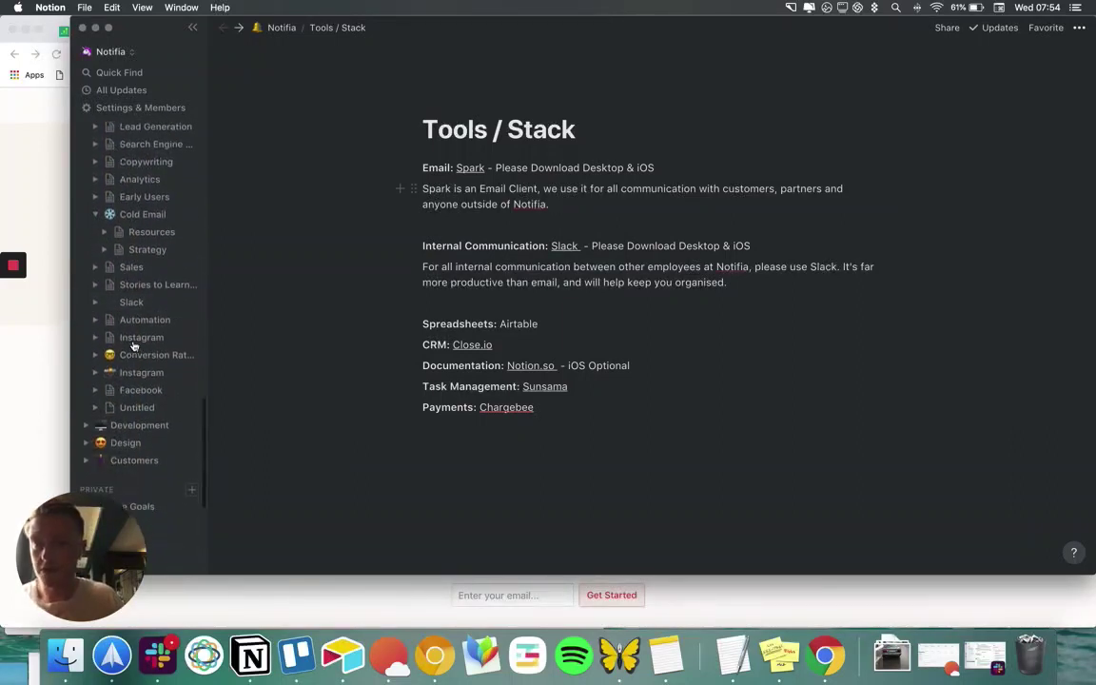
scroll(134, 346, "up", 9)
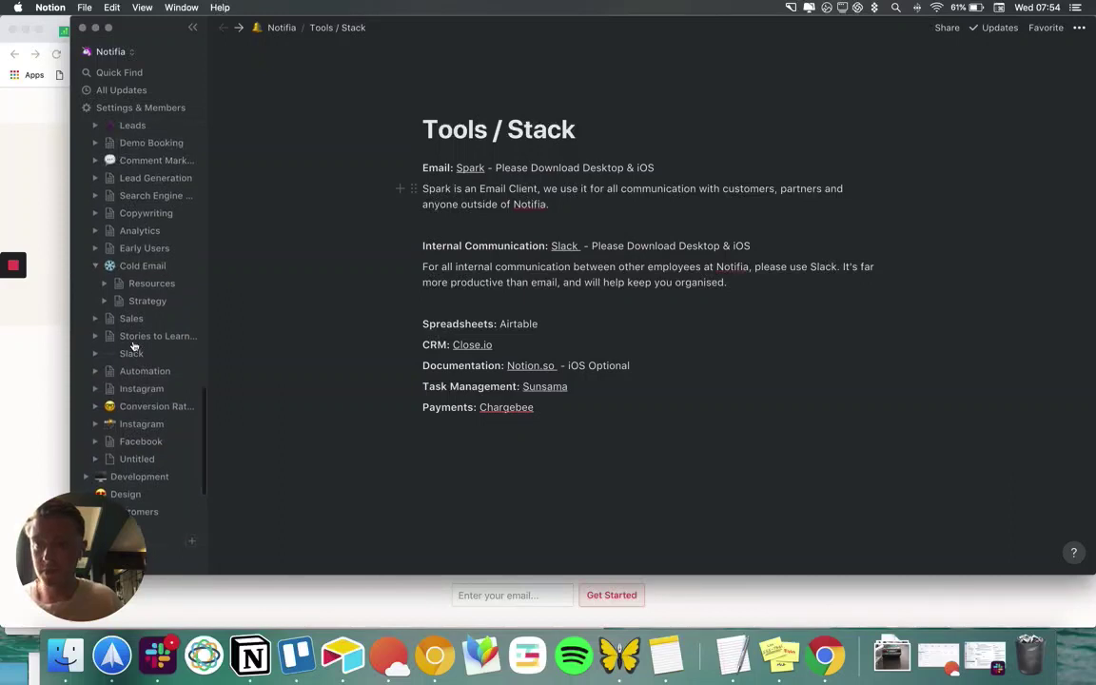
Expand the Video Marketing page and its YouTube Marketing subpage, and open YouTube Marketing
scroll(135, 346, "up", 18)
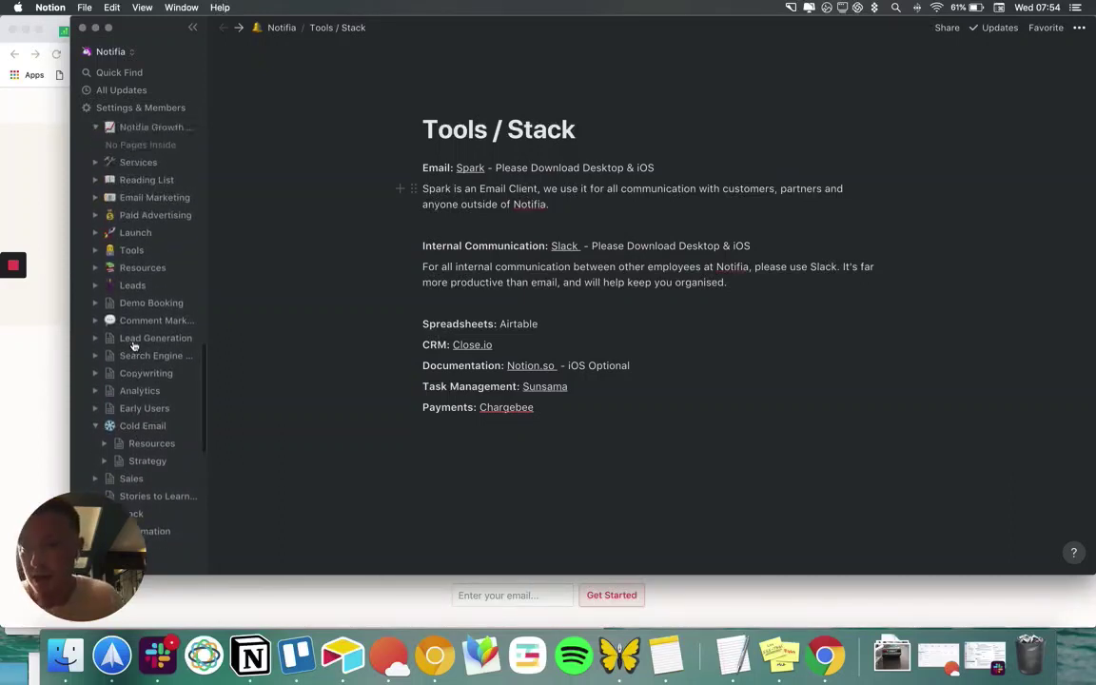
scroll(133, 323, "up", 9)
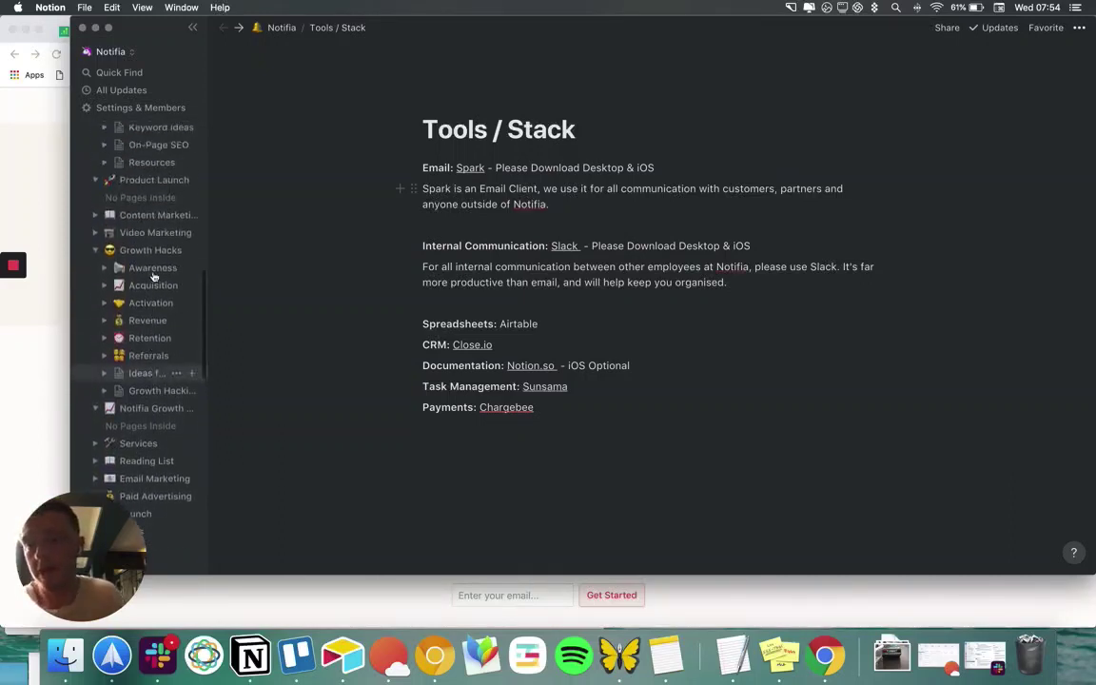
left_click(95, 254)
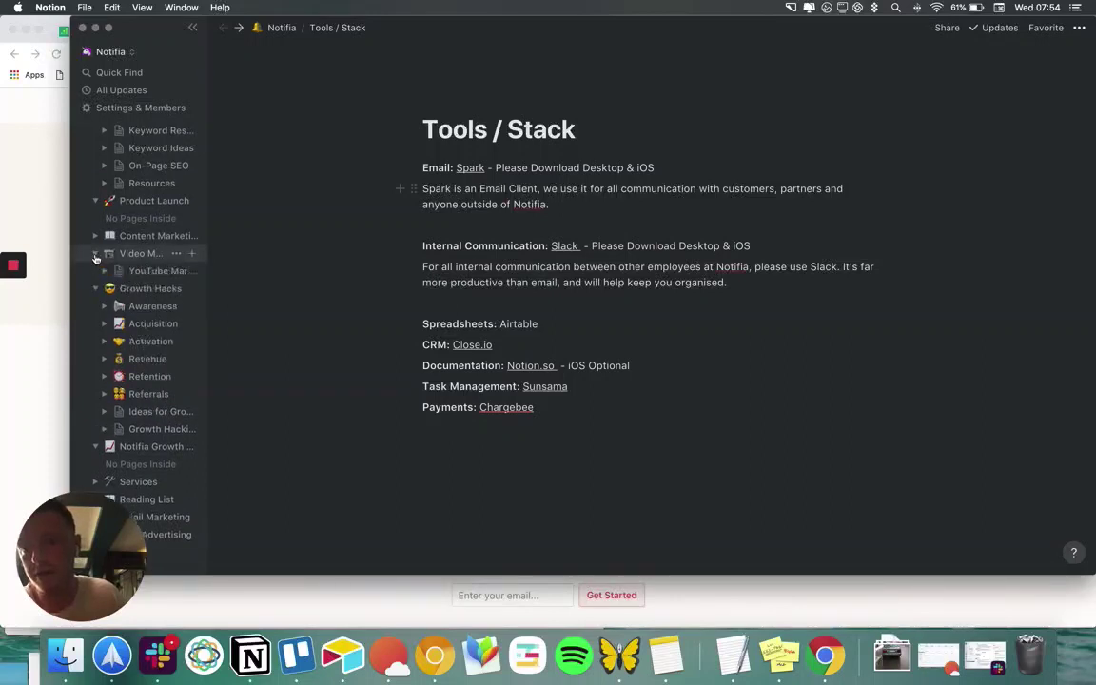
left_click(105, 272)
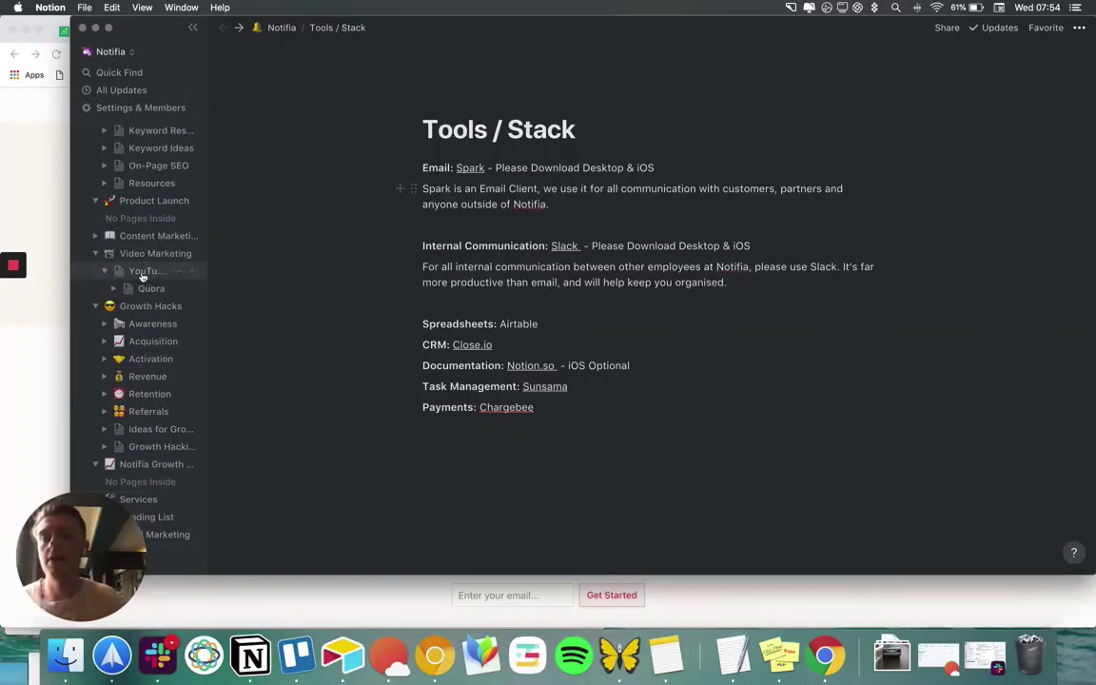
left_click(143, 272)
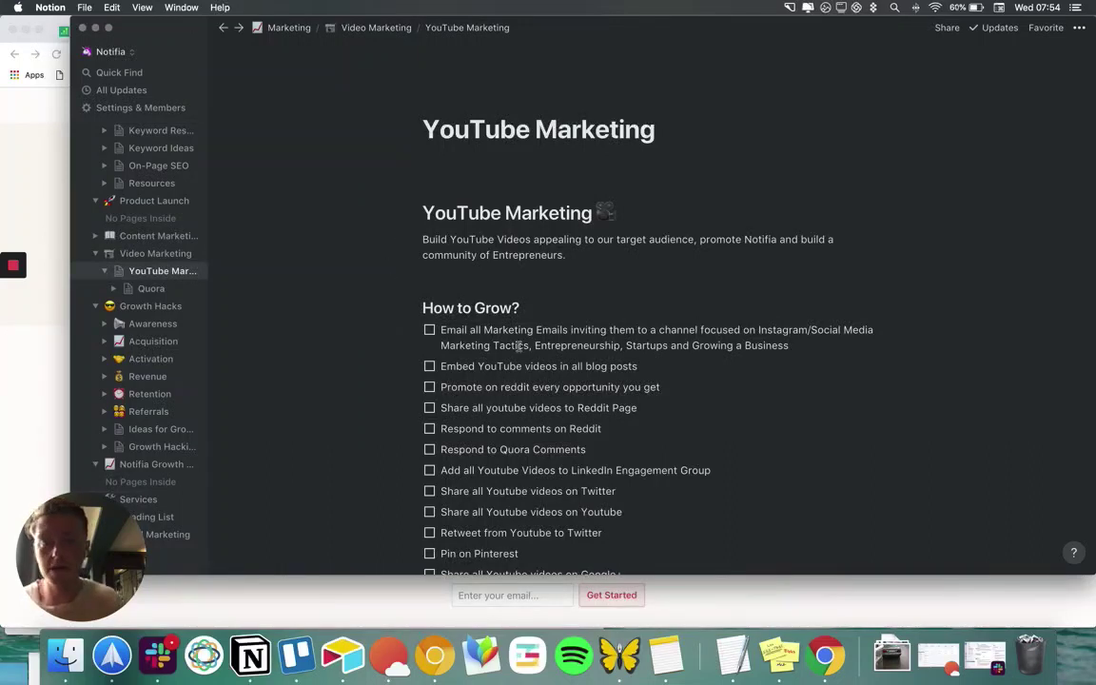
Mark the "Embed YouTube videos in all blog posts" to-do as done in the How to Grow? checklist
scroll(514, 348, "down", 3)
scroll(510, 316, "down", 2)
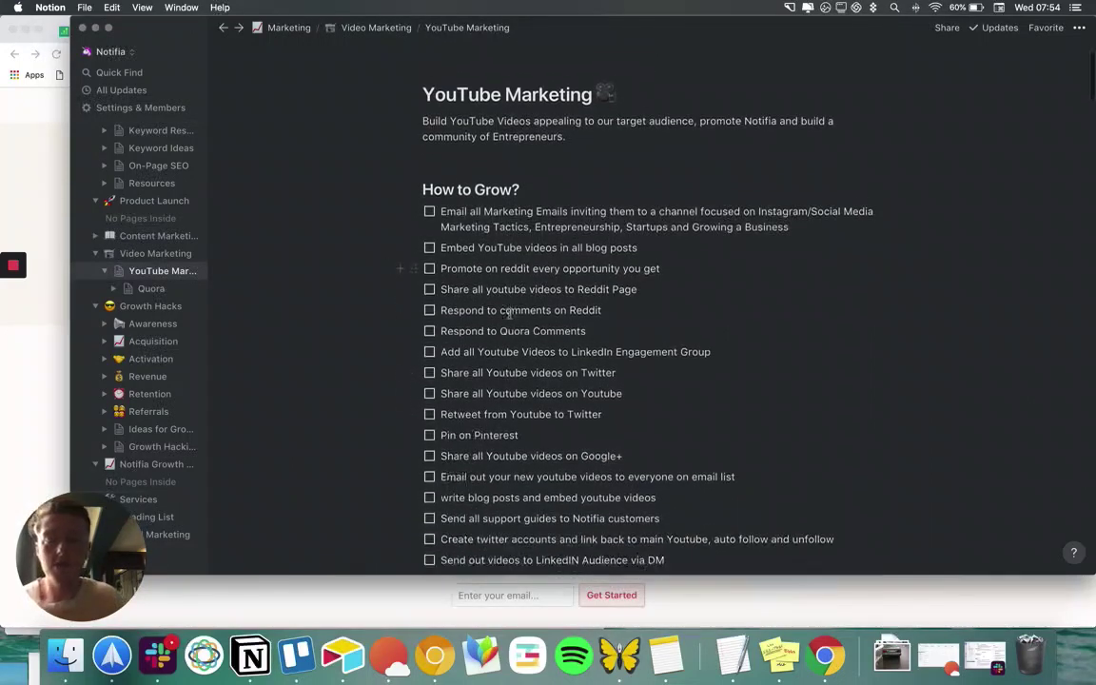
scroll(438, 195, "down", 3)
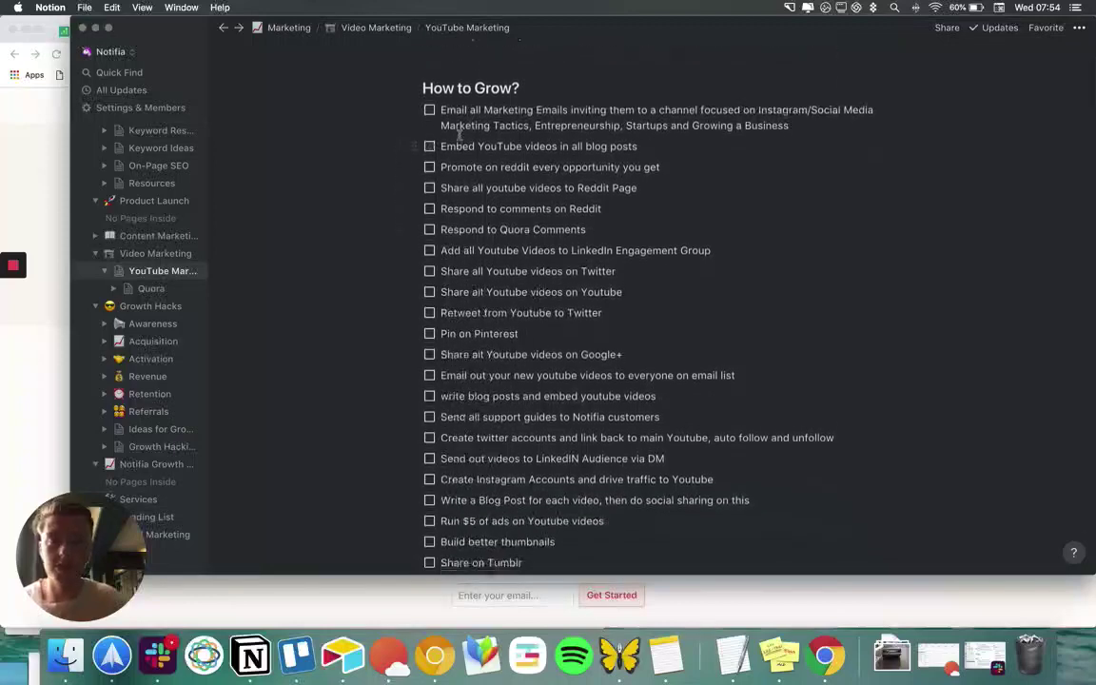
left_click(429, 147)
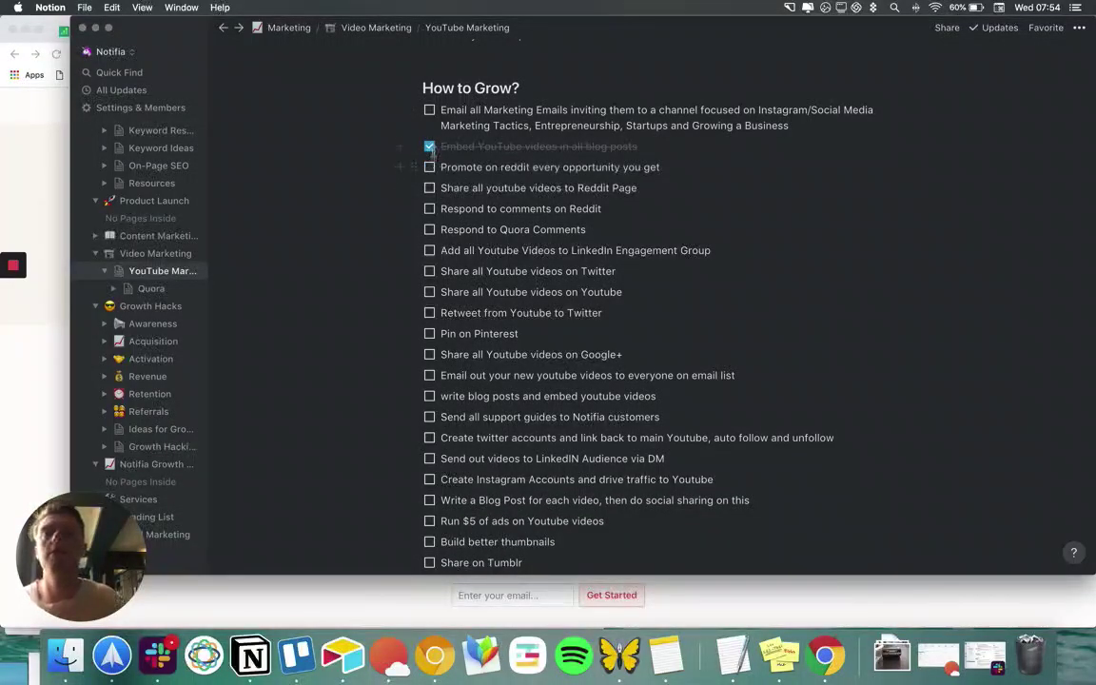
Look through the rest of the YouTube Marketing page, from the growth checklist through the YouTube Video Ideas list
scroll(463, 218, "down", 15)
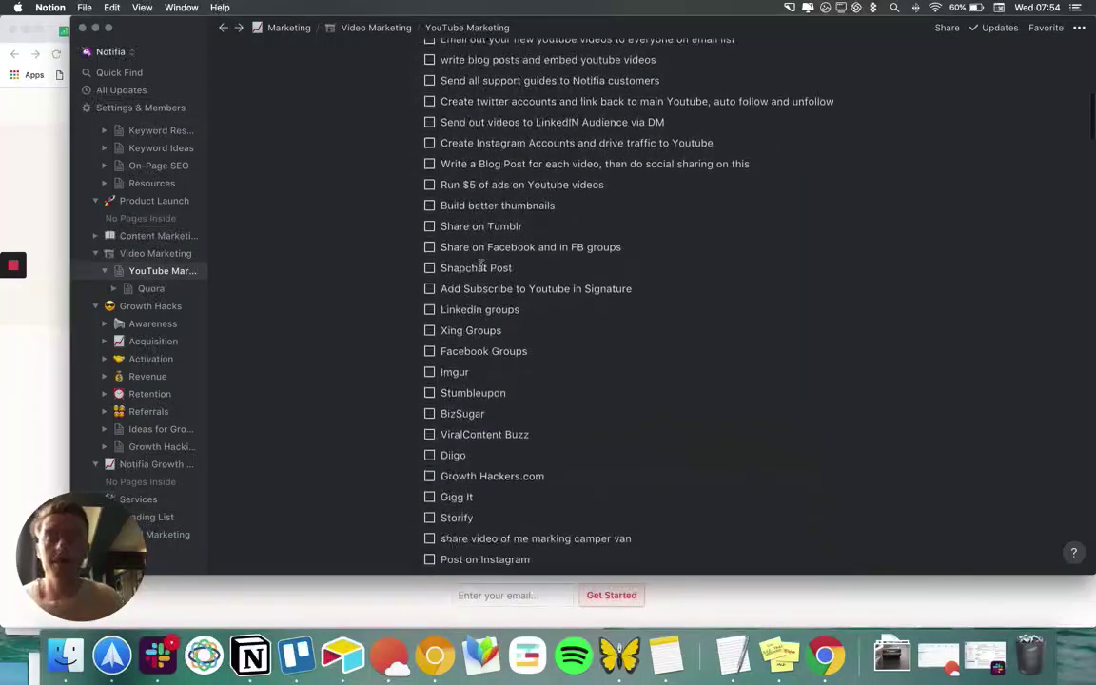
scroll(480, 264, "down", 12)
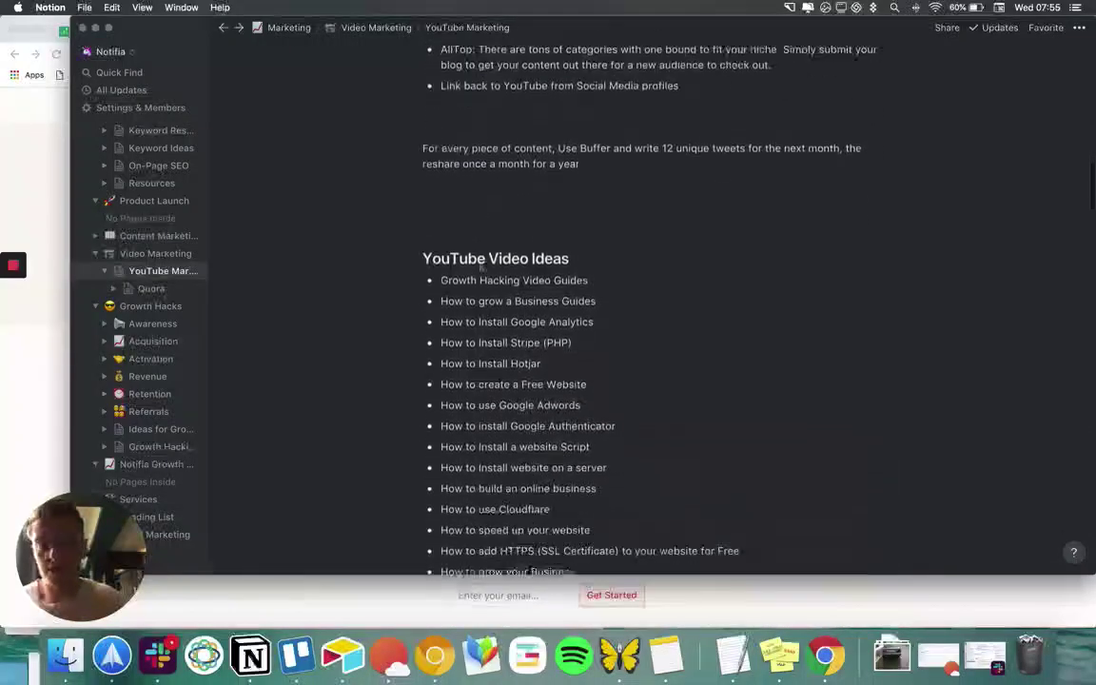
scroll(534, 271, "down", 2)
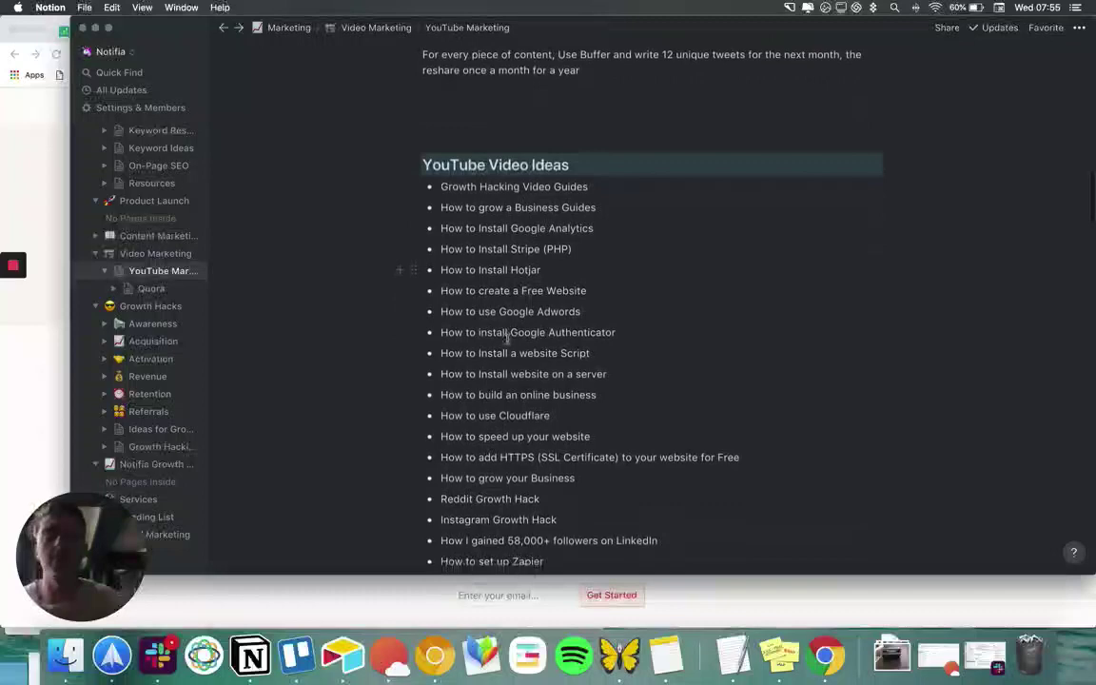
scroll(508, 340, "down", 7)
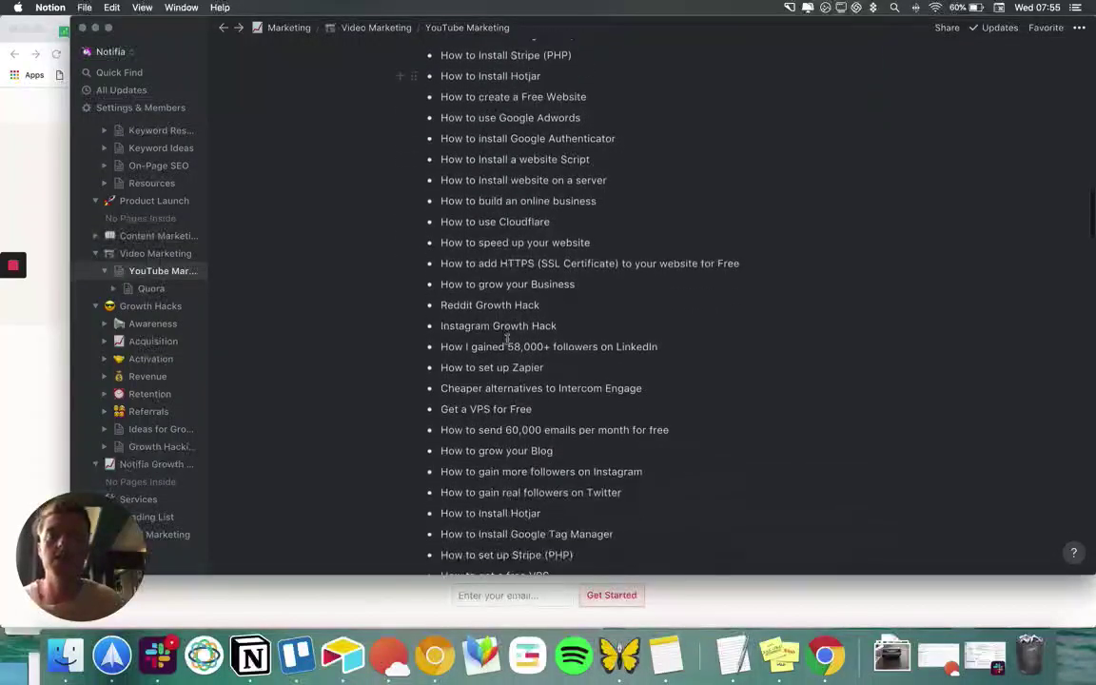
scroll(507, 340, "down", 3)
scroll(507, 339, "down", 20)
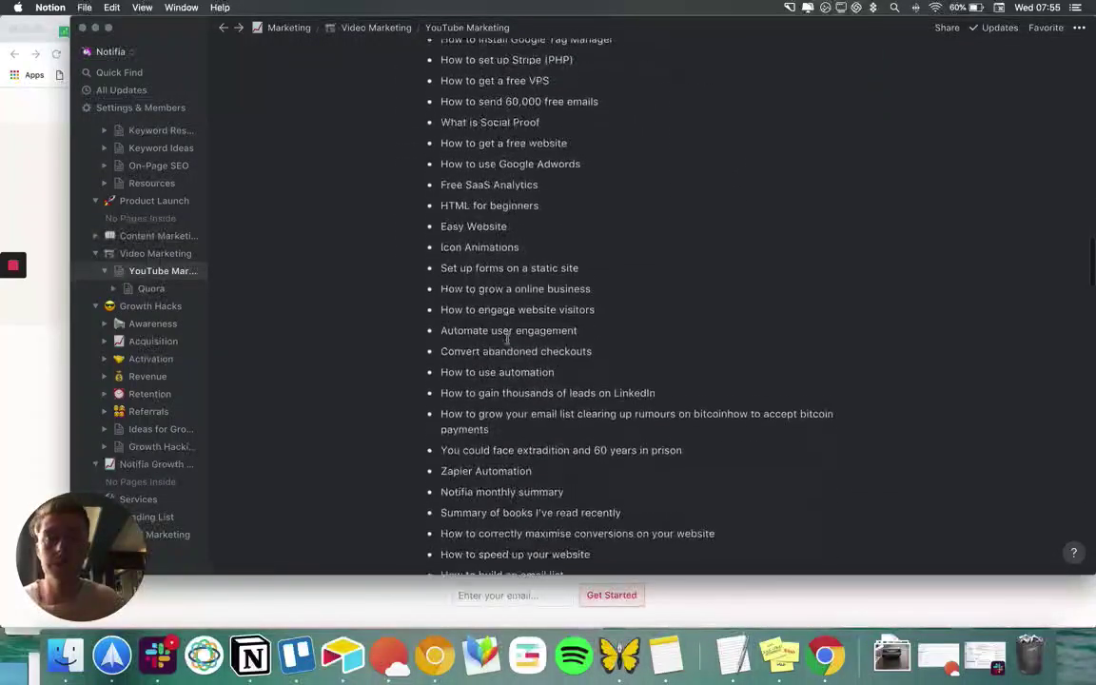
scroll(507, 340, "down", 20)
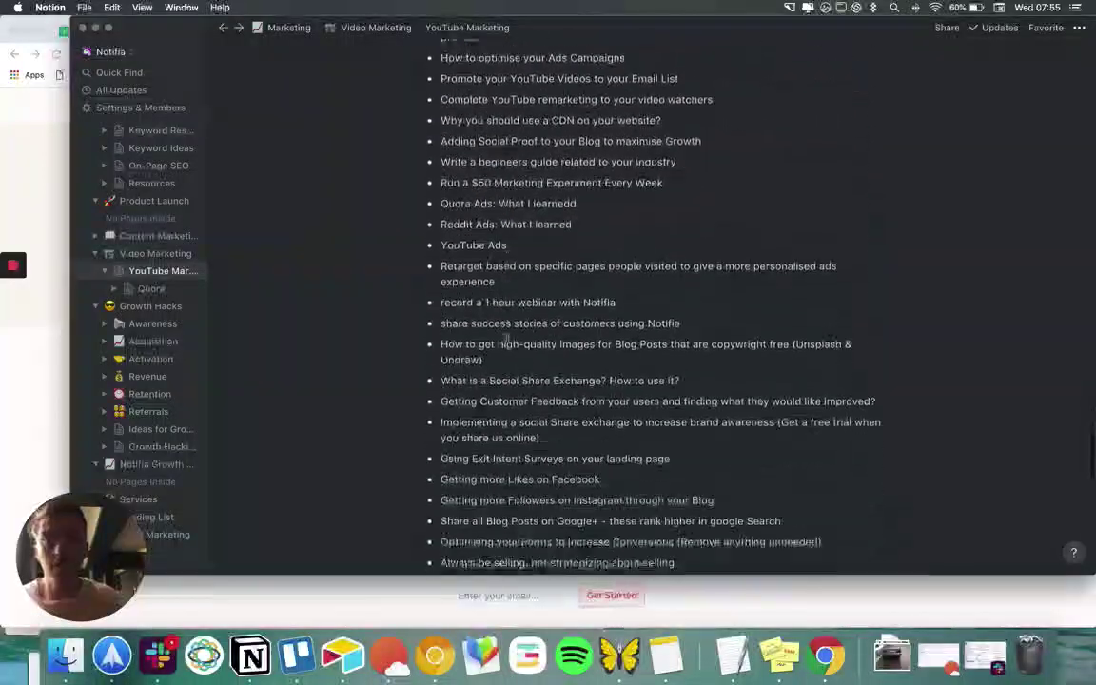
scroll(507, 338, "down", 10)
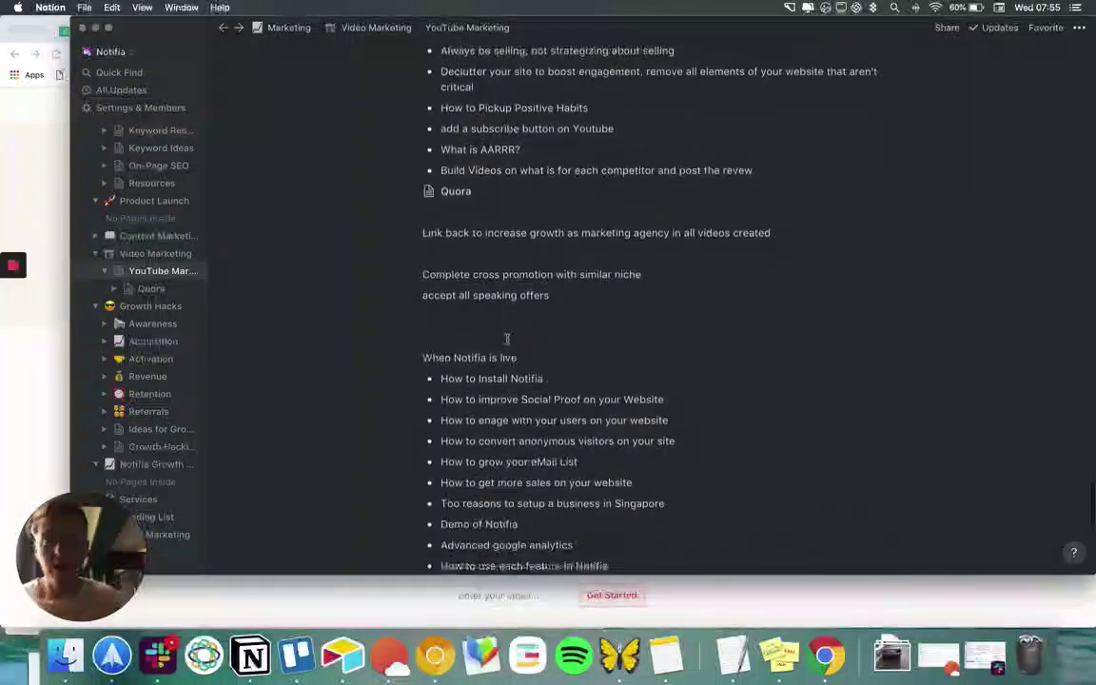
Select the bullets from "How to improve Social Proof on your Website" to "Advanced google analytics" under When Notifia is live
scroll(508, 337, "down", 2)
left_click_drag(514, 321, 578, 464)
scroll(579, 459, "down", 3)
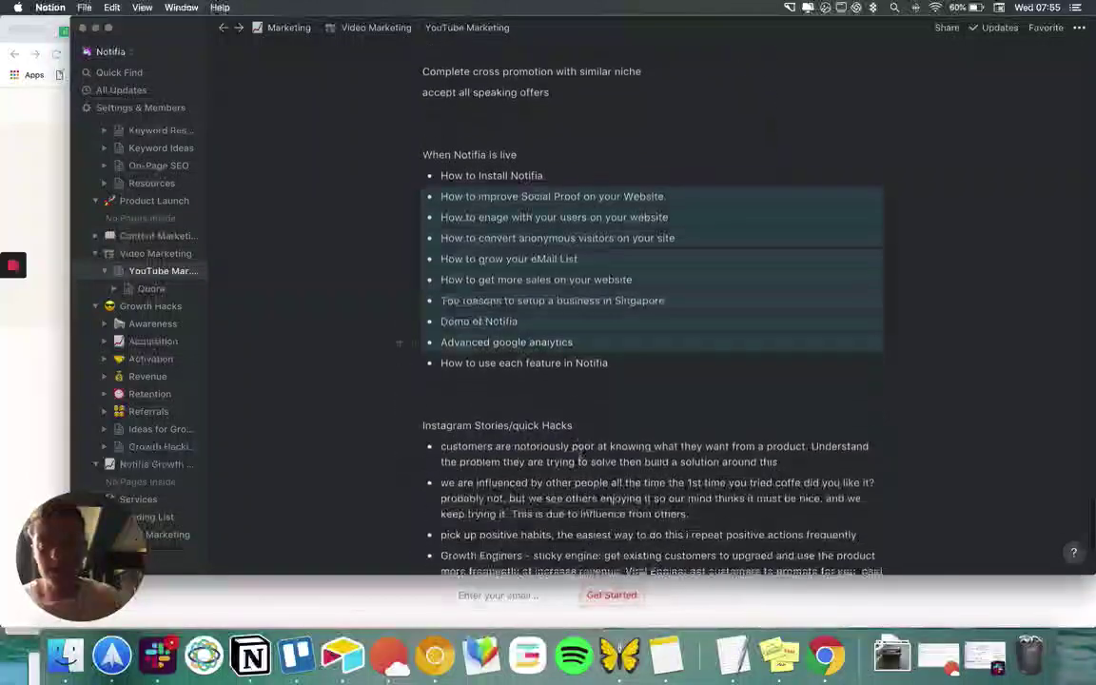
scroll(578, 458, "down", 1)
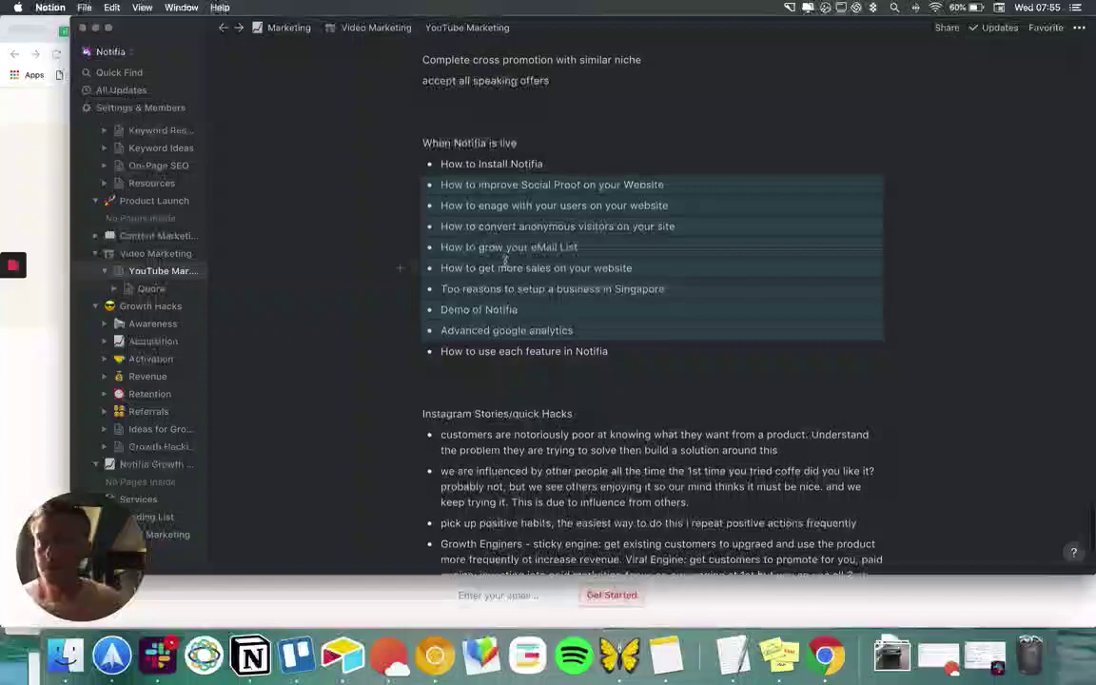
Open the Marketing page and add a new subpage to it as a Table database
scroll(159, 276, "up", 5)
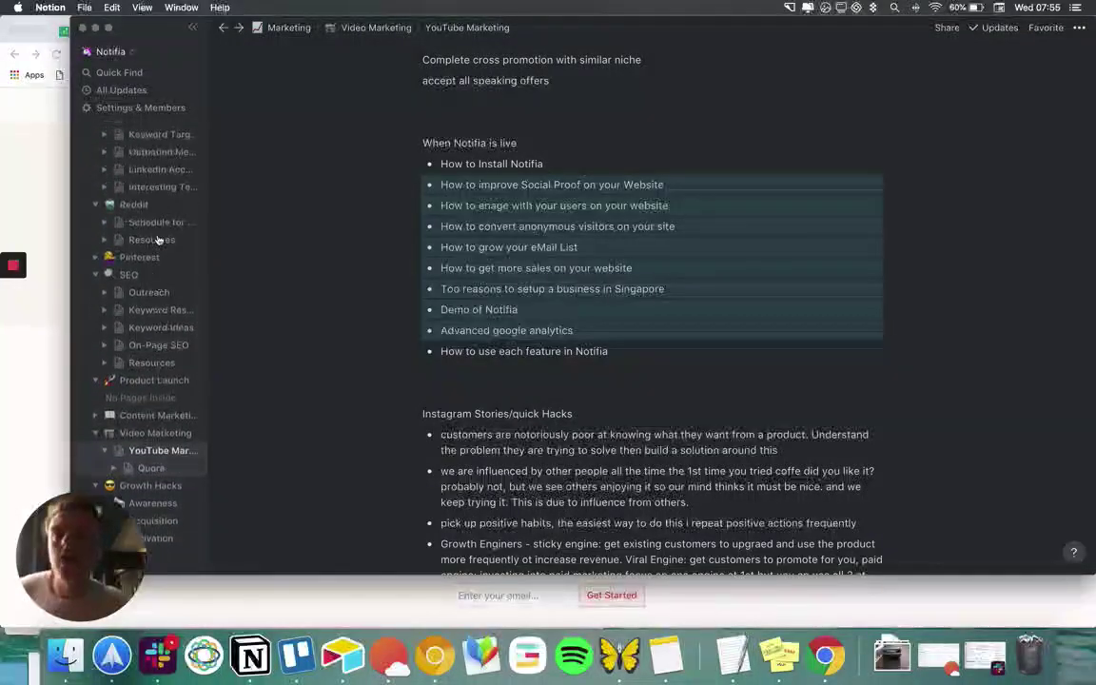
scroll(159, 241, "up", 5)
scroll(465, 195, "up", 10)
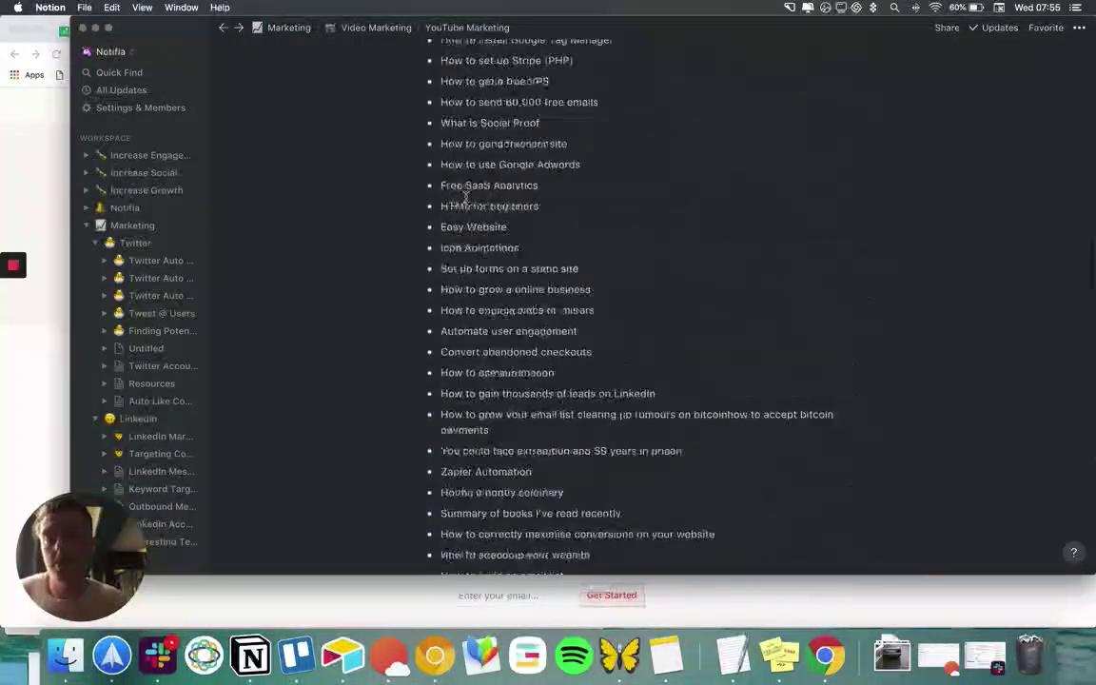
scroll(254, 228, "up", 5)
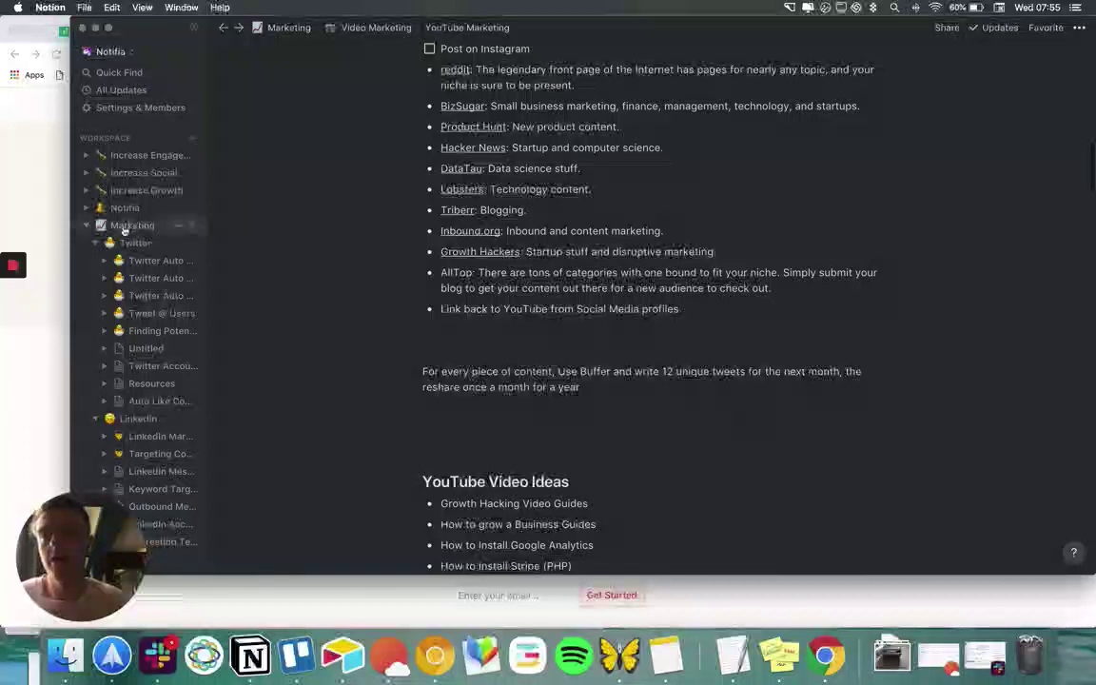
left_click(124, 228)
left_click(191, 225)
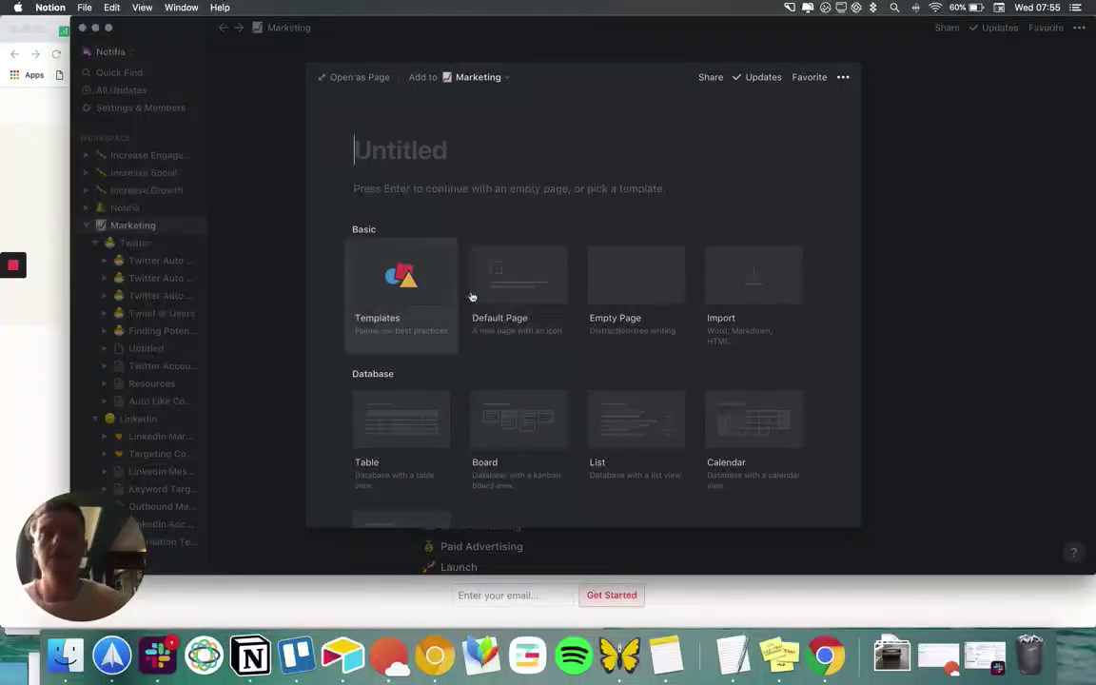
scroll(609, 294, "down", 5)
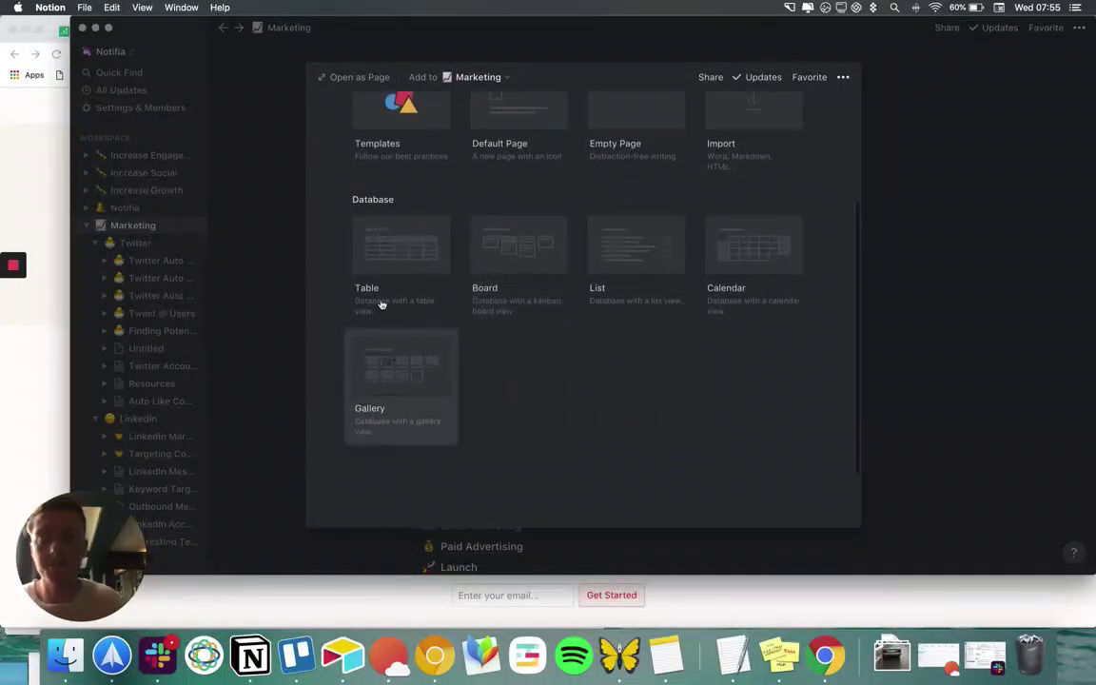
left_click(388, 267)
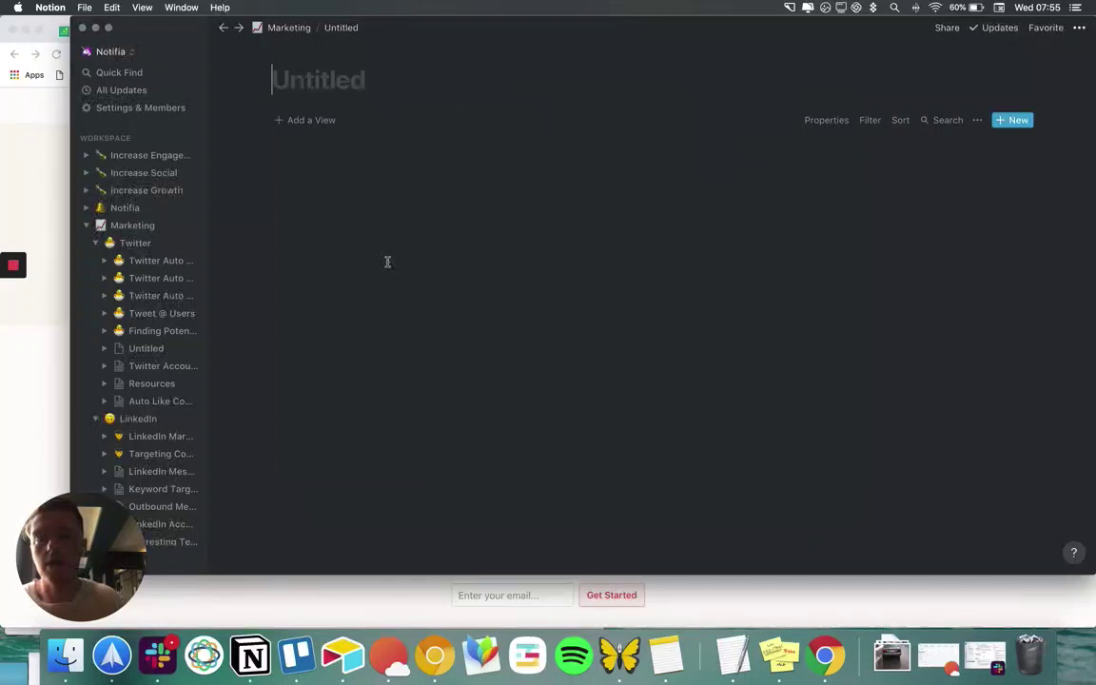
View the first row's Name field and the second row's Tags options in the new table, leaving both cells empty
left_click(321, 165)
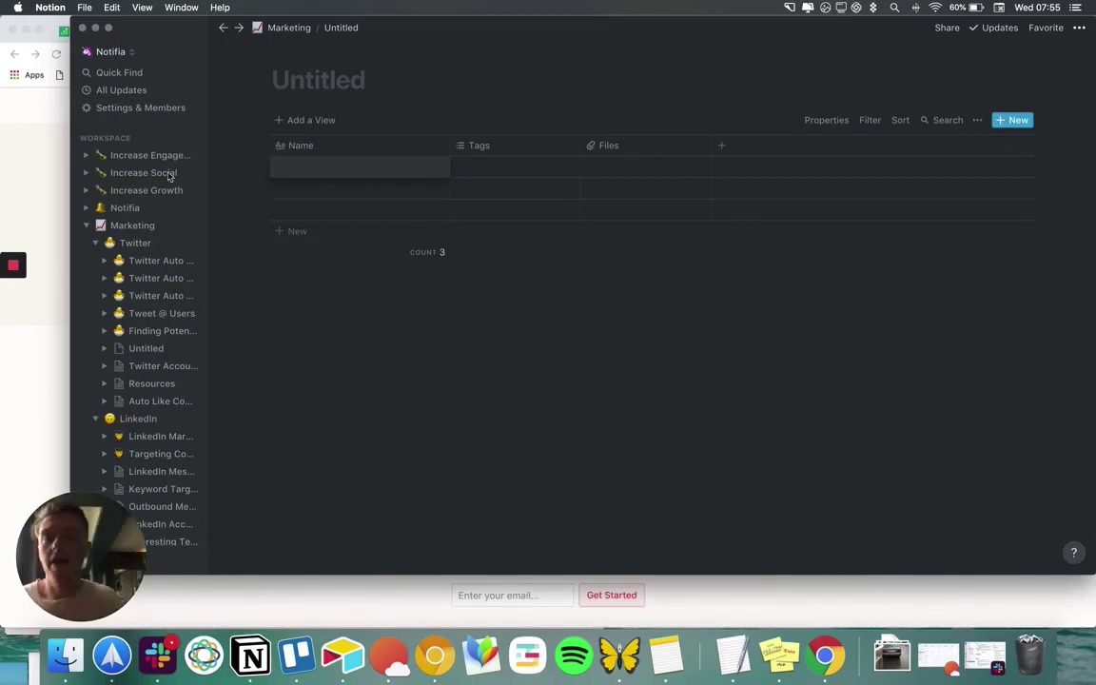
key("Escape")
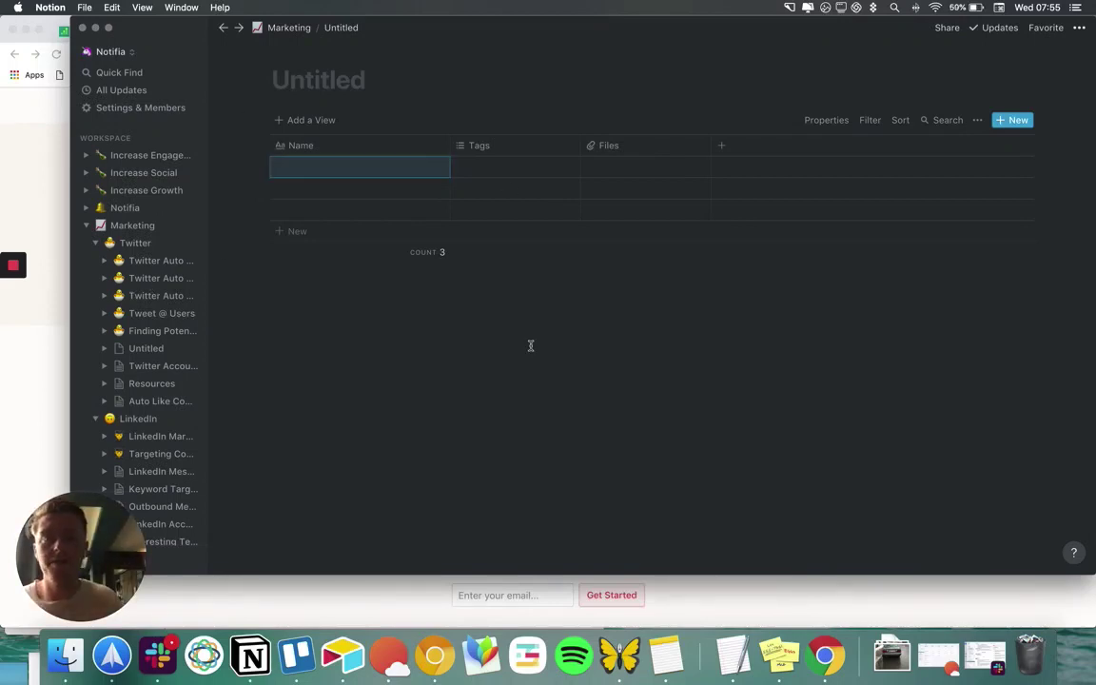
left_click(500, 189)
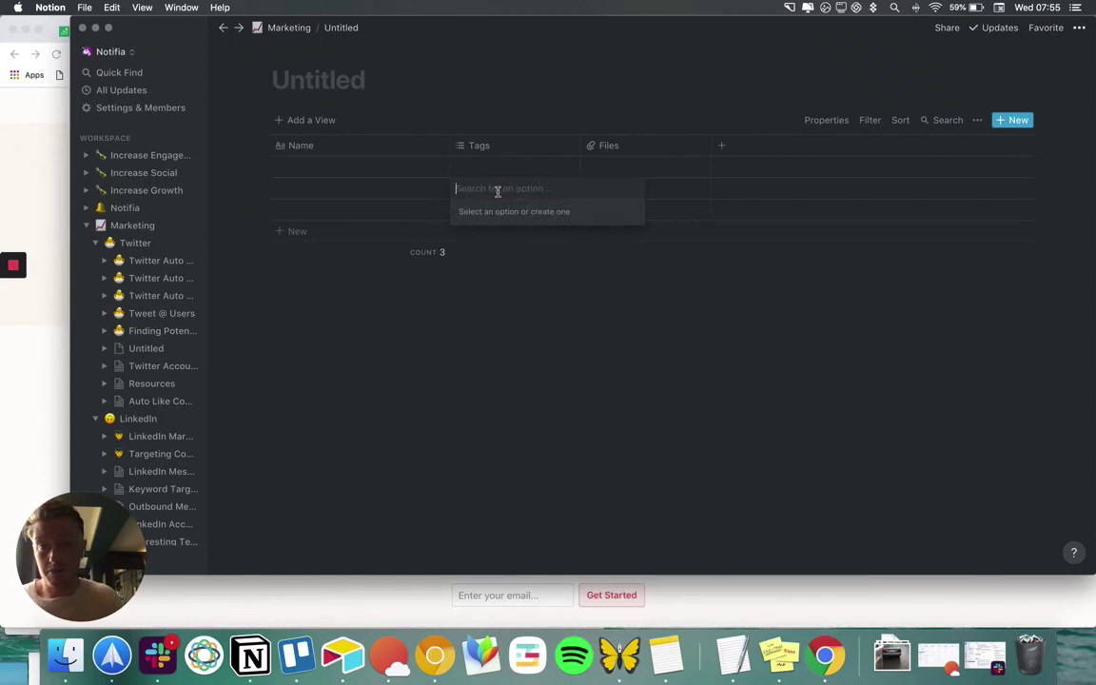
key("Escape")
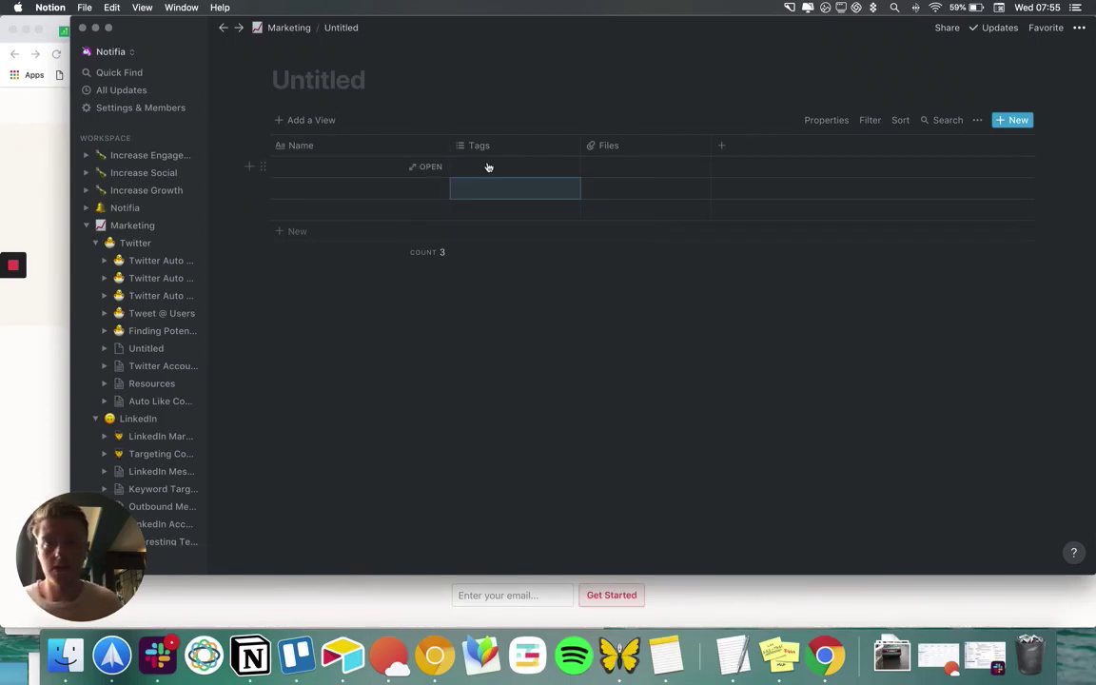
View the first row's Tags options in the new table, leaving the cell empty
left_click(488, 166)
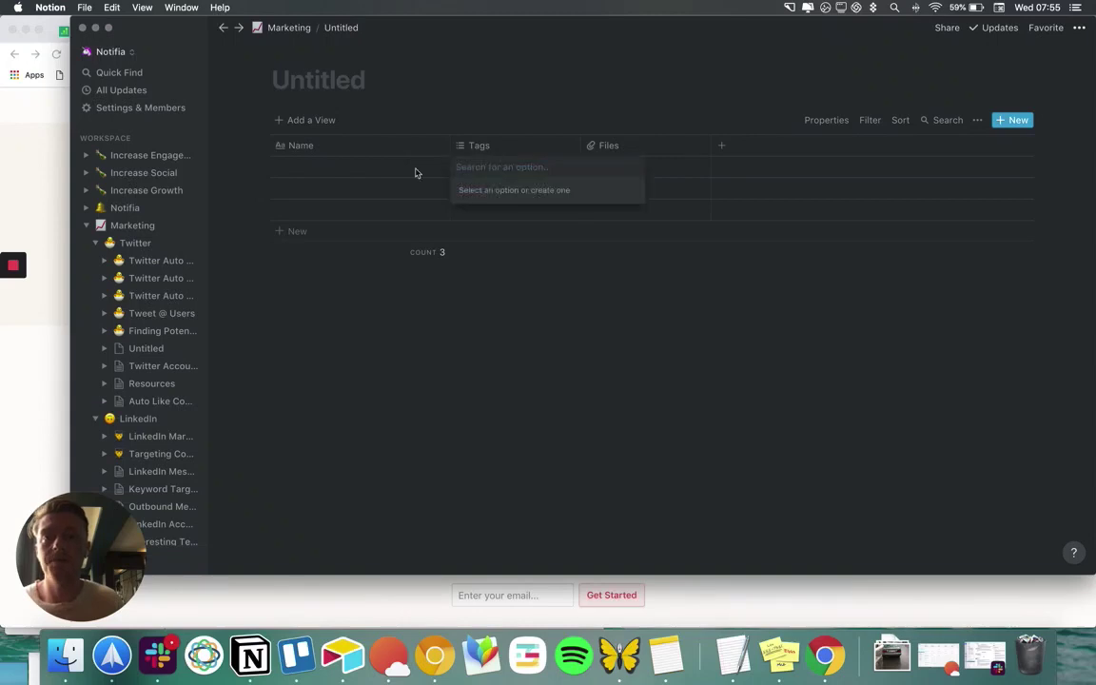
key("Escape")
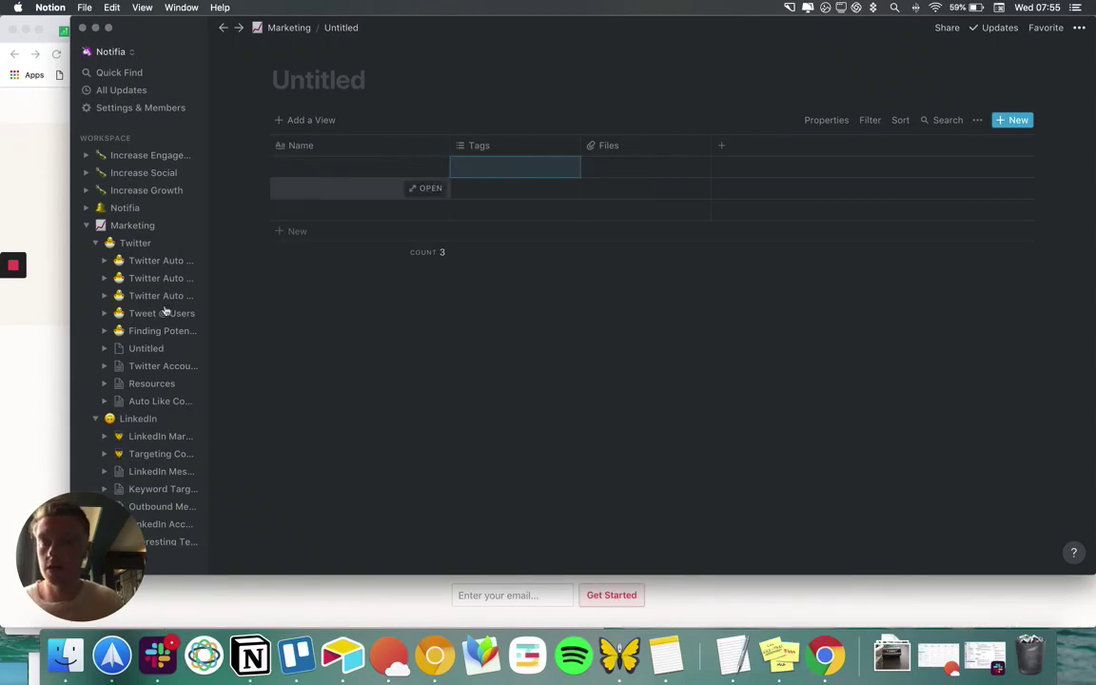
Collapse the Twitter section under Marketing, expand the Design section and open its UI Inspo page
left_click(95, 243)
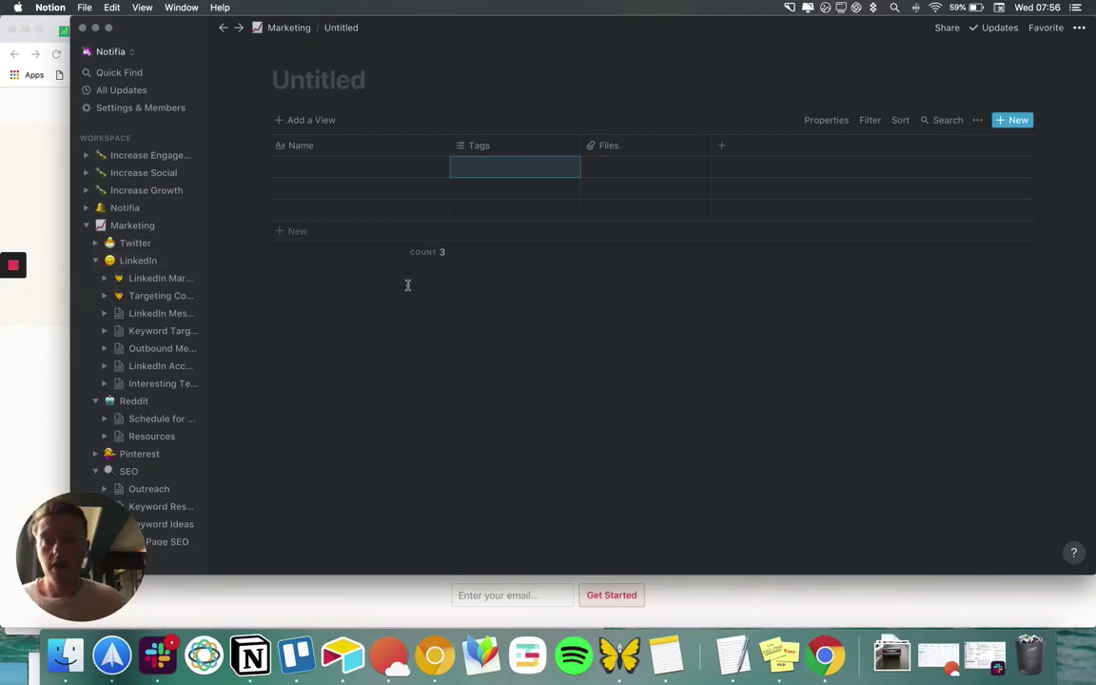
scroll(167, 290, "down", 8)
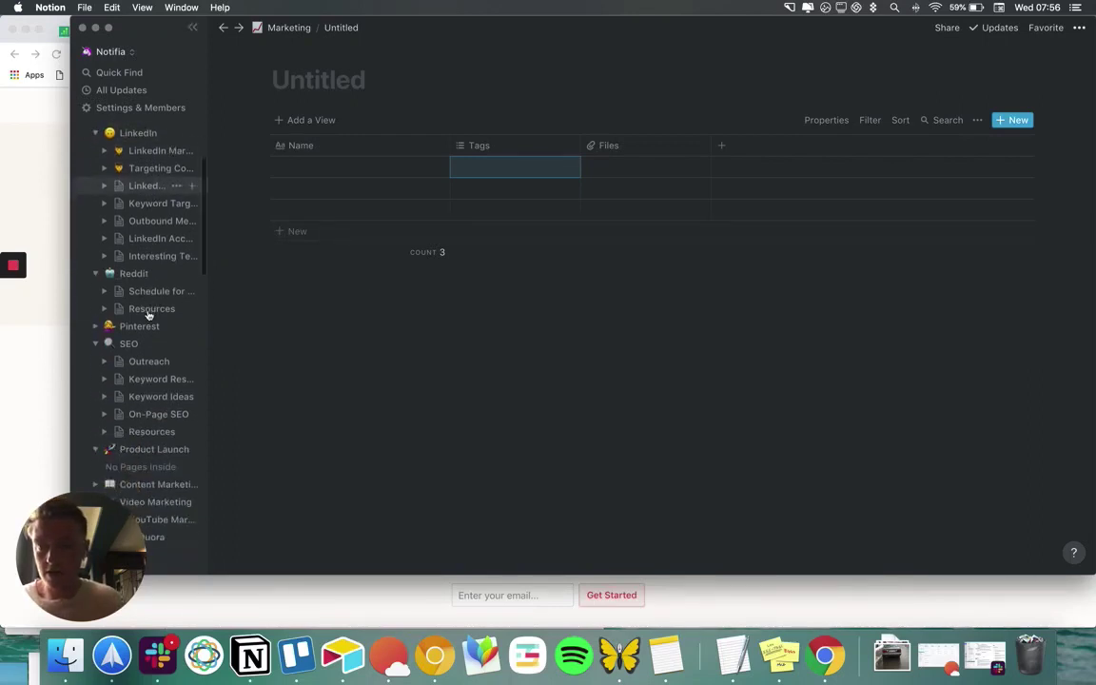
scroll(141, 333, "down", 5)
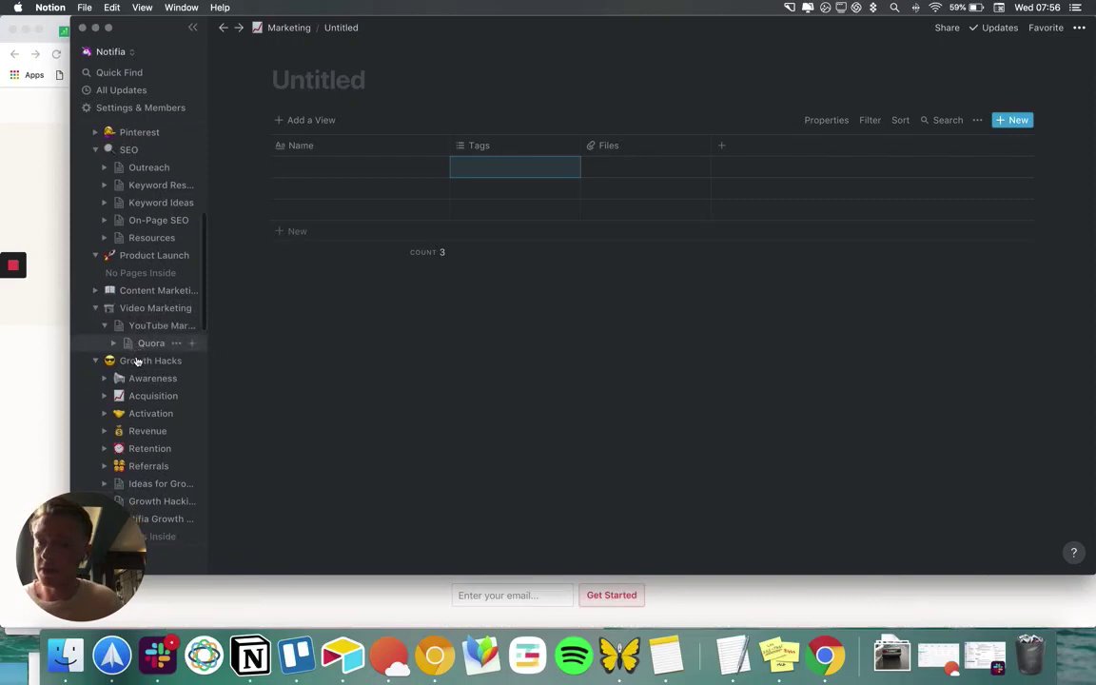
scroll(136, 361, "down", 9)
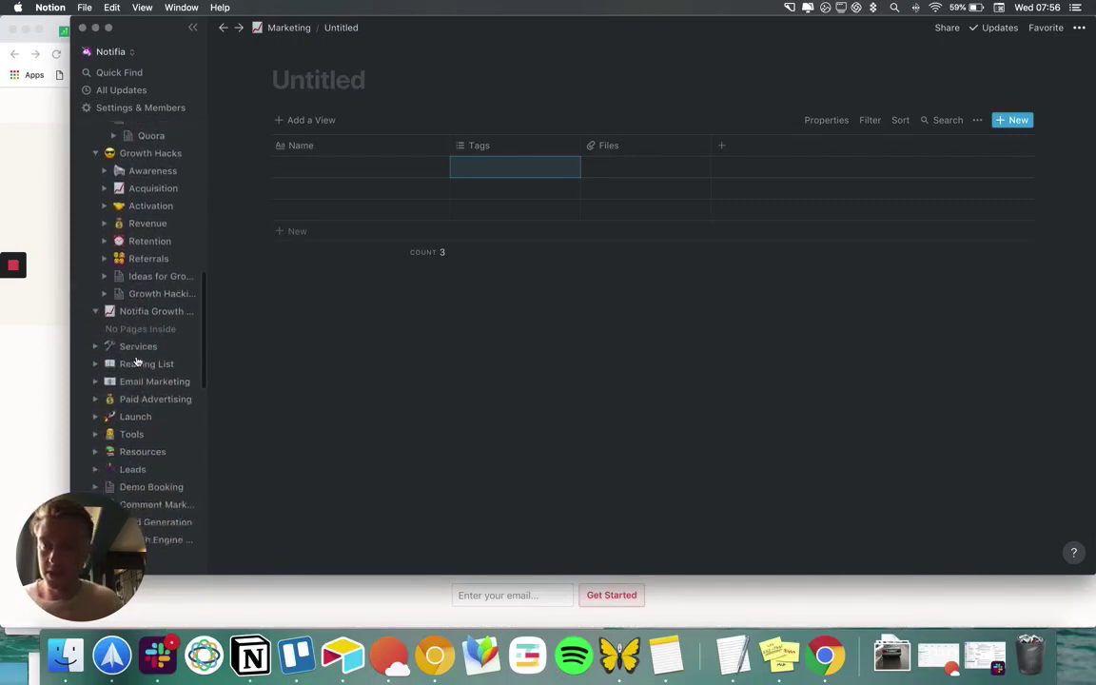
scroll(136, 360, "down", 10)
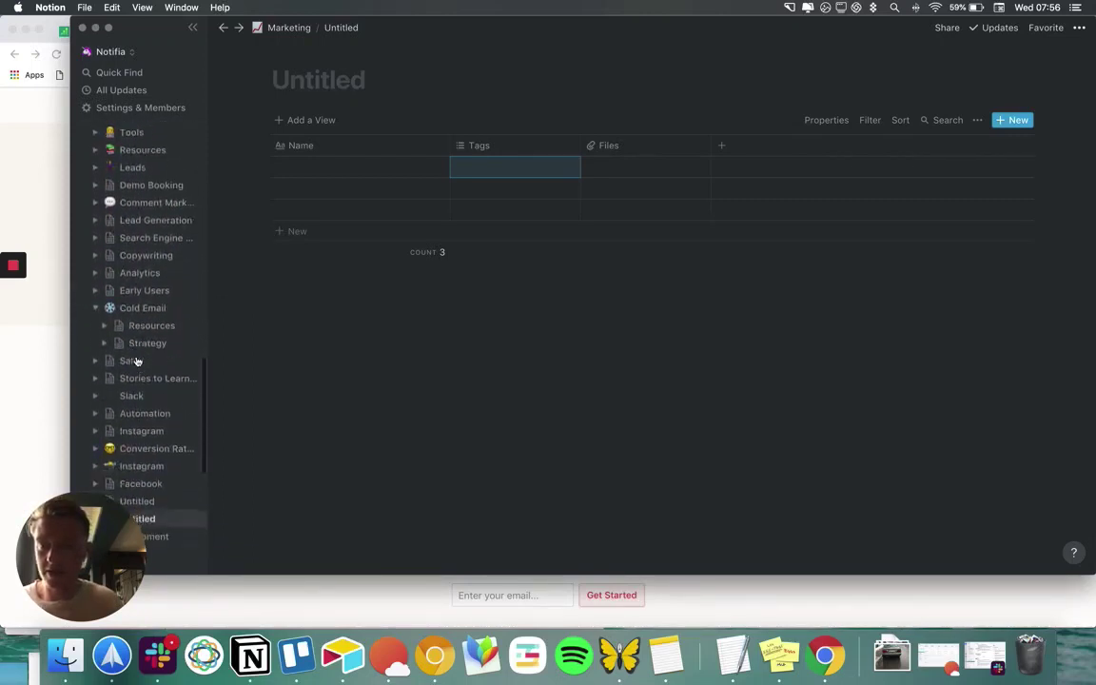
left_click(86, 310)
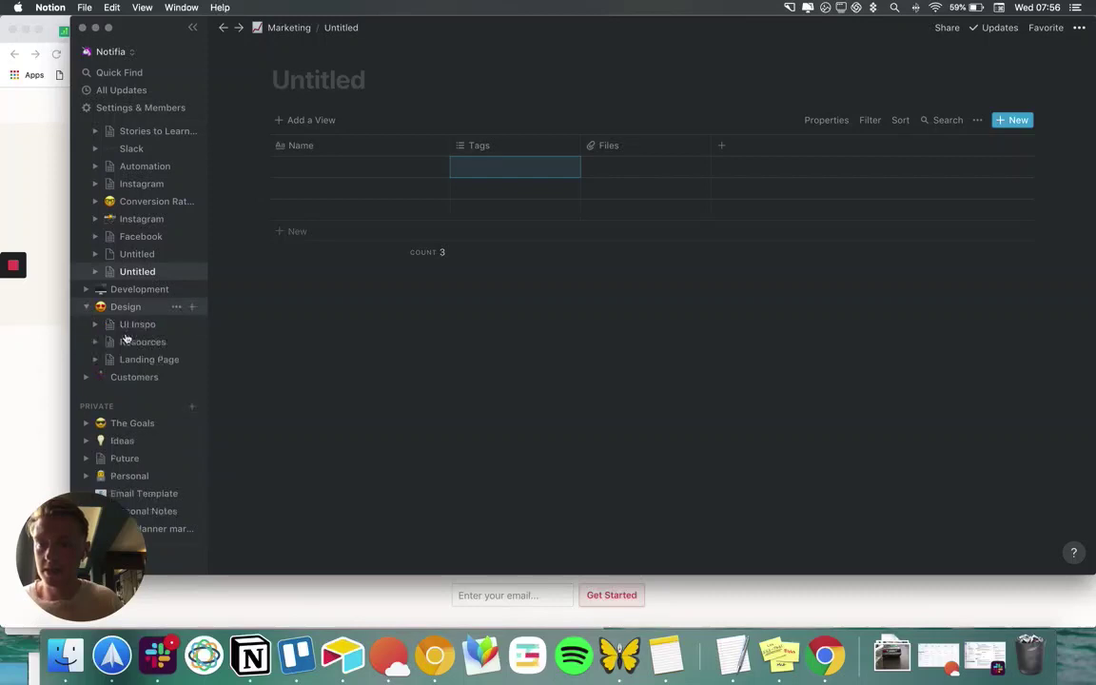
left_click(136, 326)
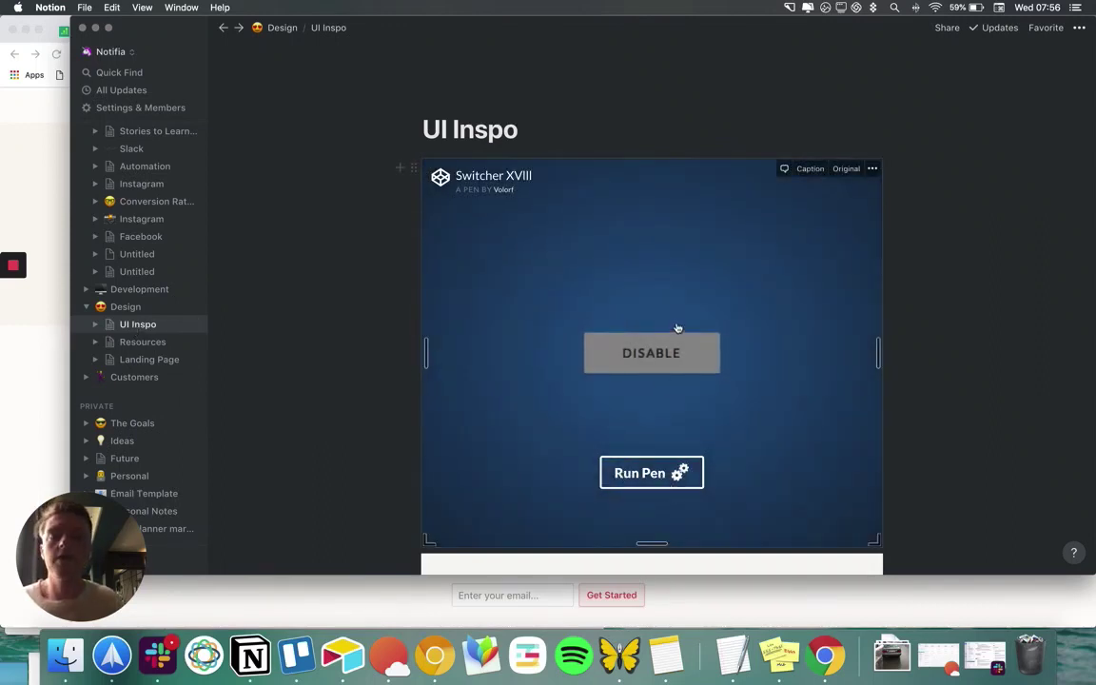
Run the embedded Switcher XVIII pen on the UI Inspo page and try out its Disable button several times
left_click(683, 473)
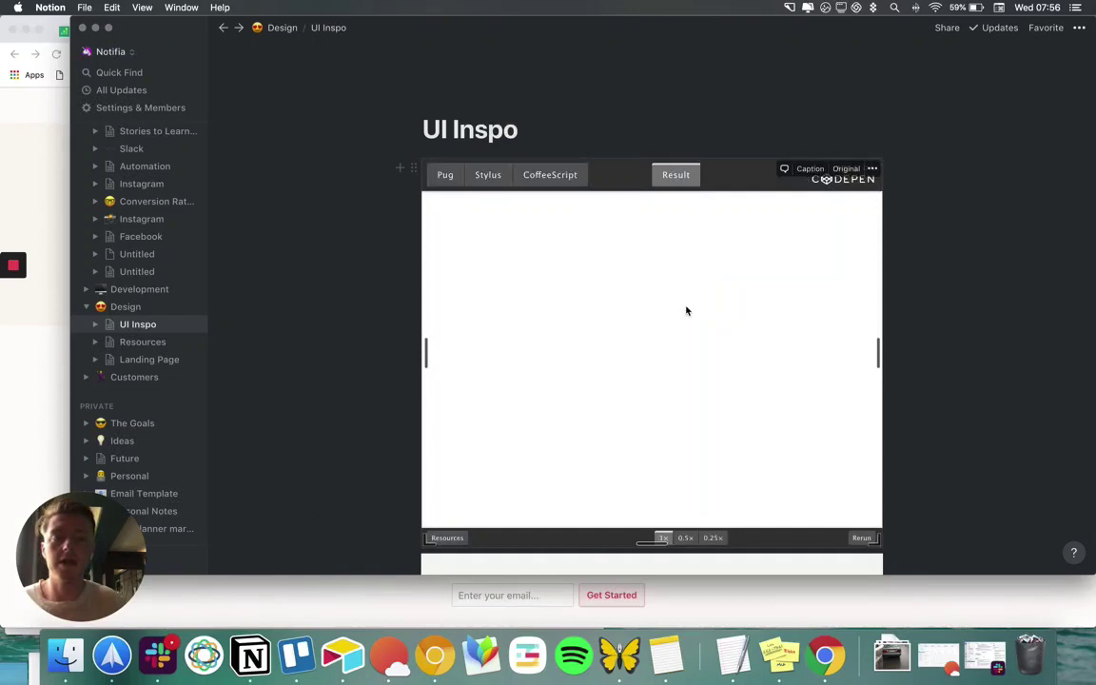
scroll(950, 309, "down", 3)
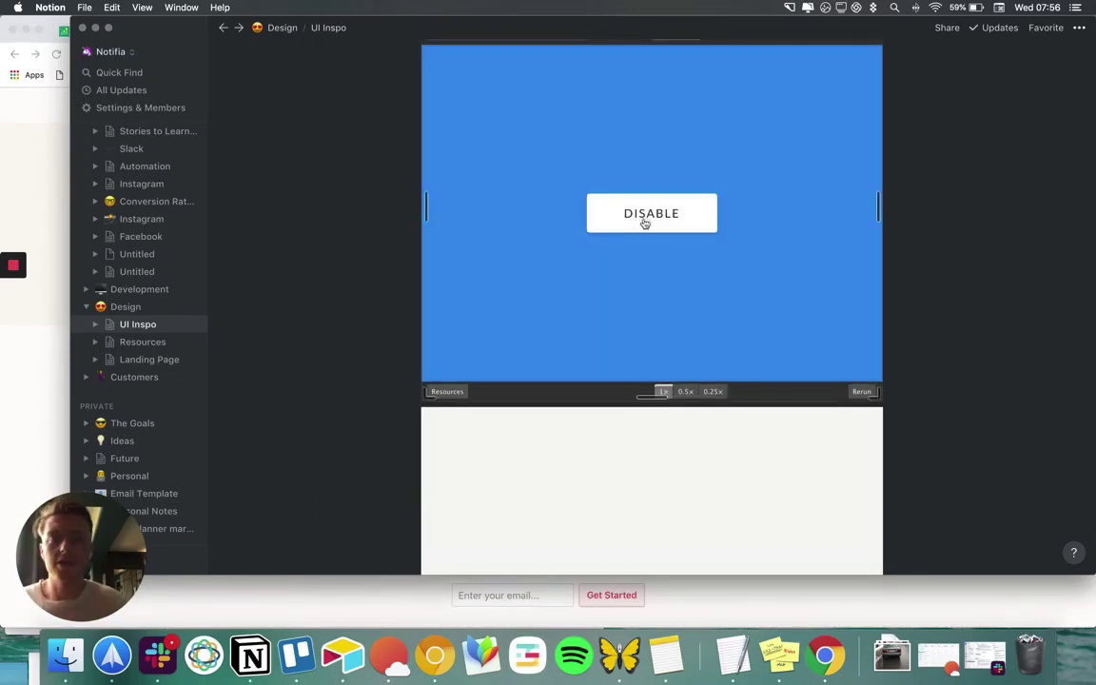
scroll(613, 213, "up", 1)
scroll(610, 209, "up", 2)
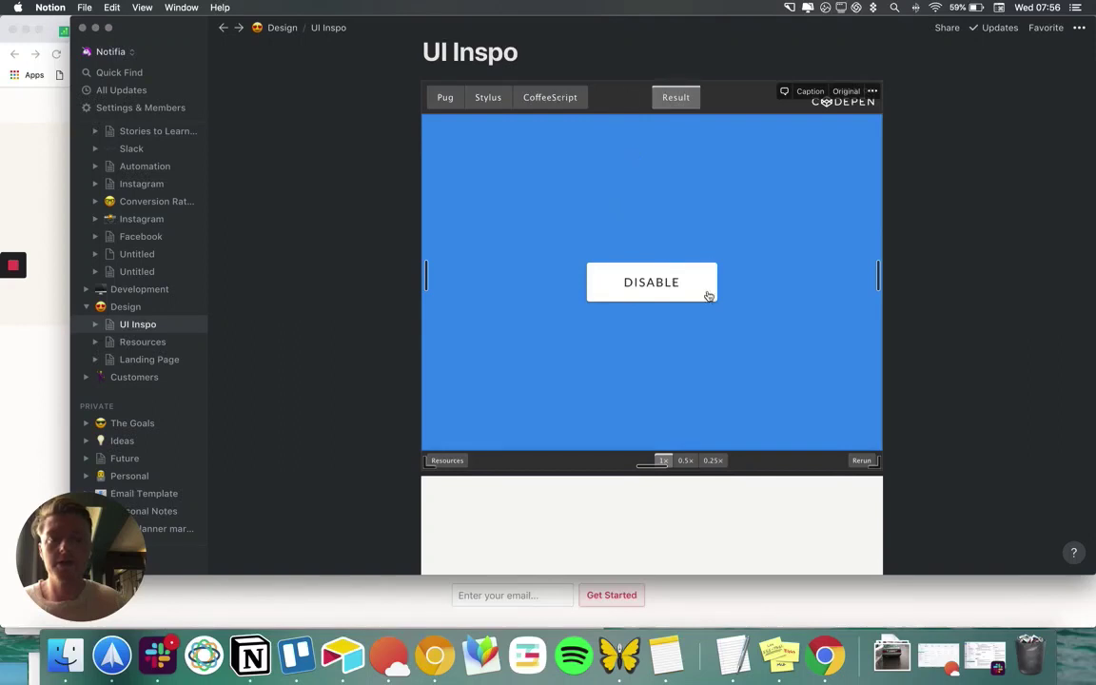
left_click(668, 288)
left_click(648, 288)
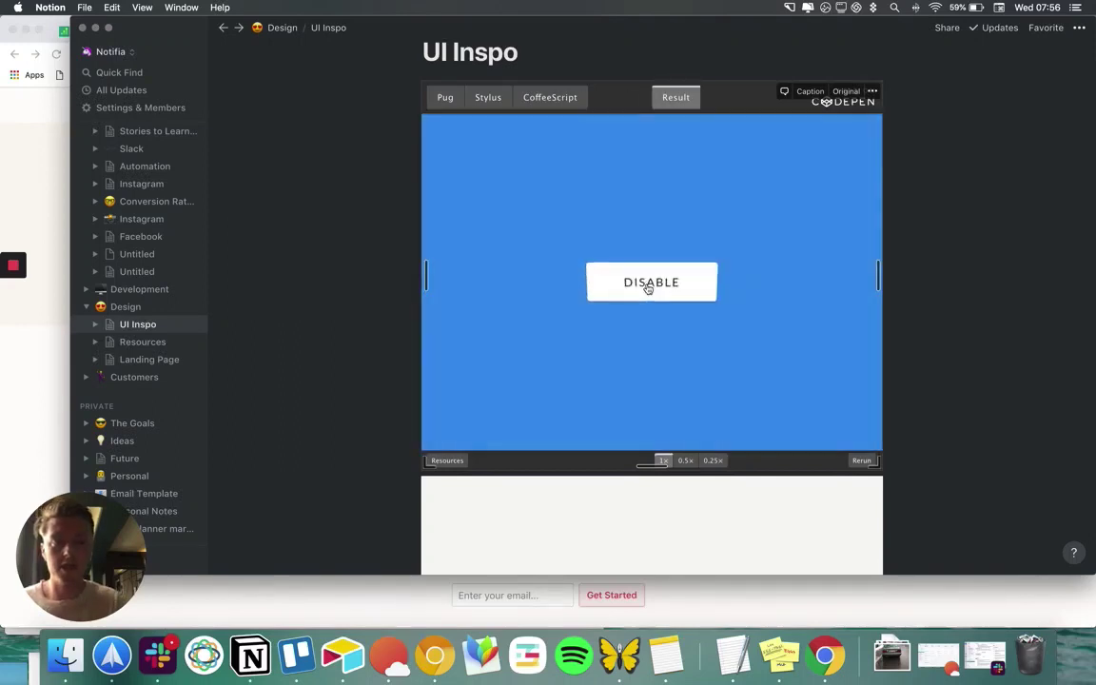
left_click(647, 287)
Run the embedded newsletter discount email pen further down the UI Inspo page
scroll(645, 290, "down", 5)
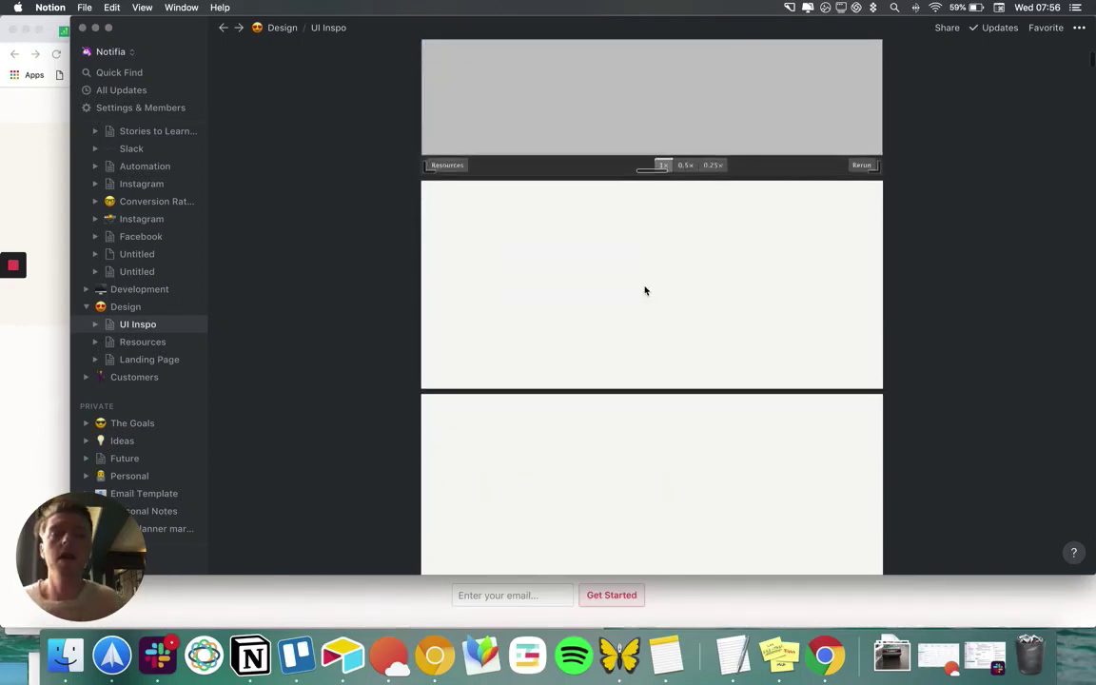
scroll(651, 384, "down", 4)
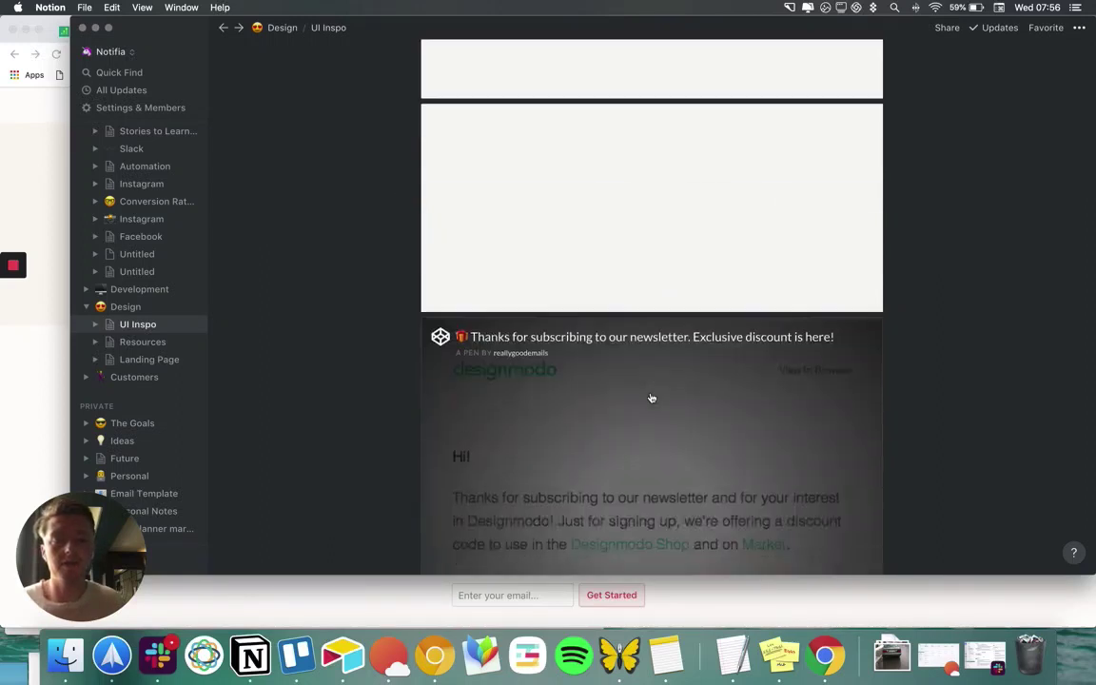
scroll(647, 465, "down", 4)
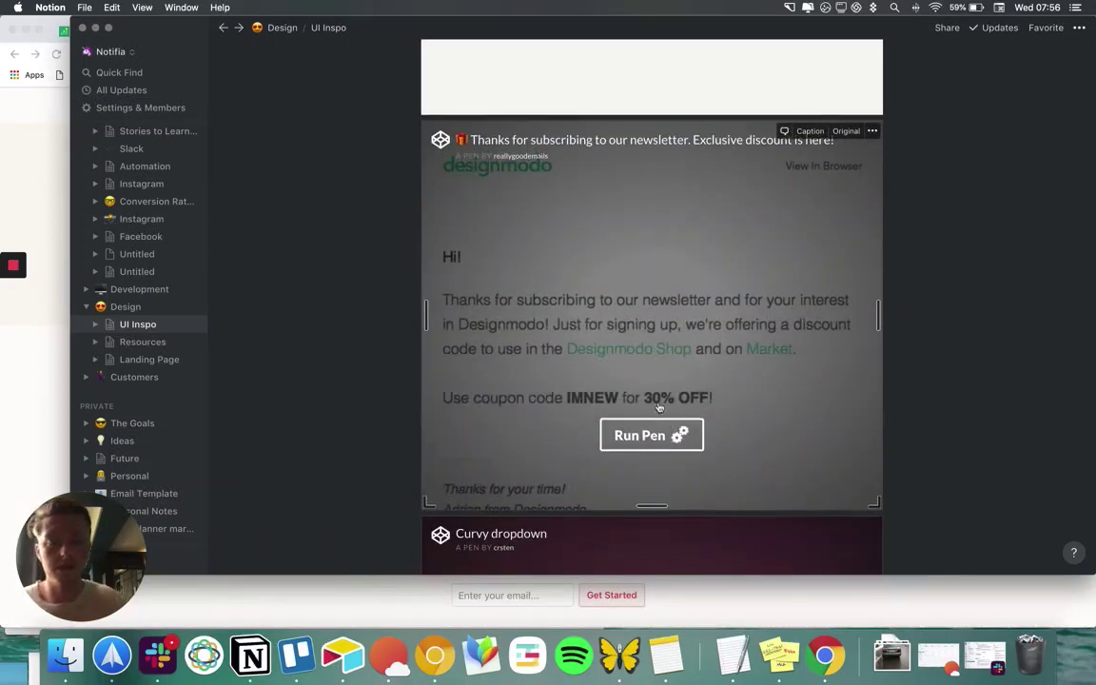
left_click(652, 318)
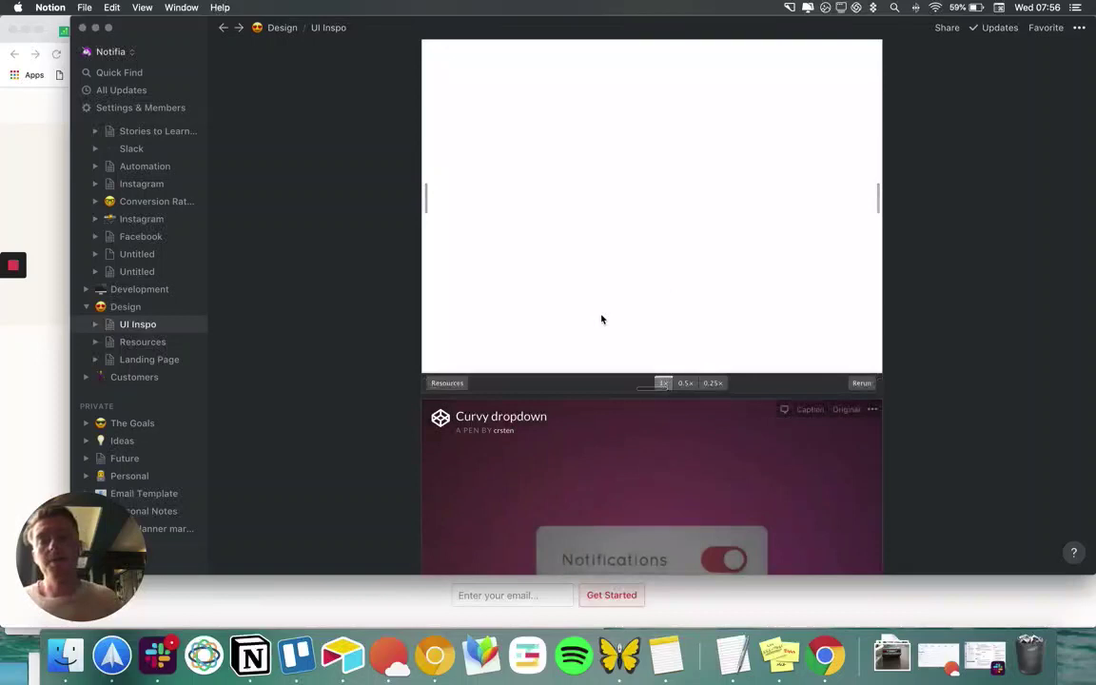
Run the embedded Curvy dropdown pen and toggle its Newsletter switch on and off
scroll(651, 431, "down", 5)
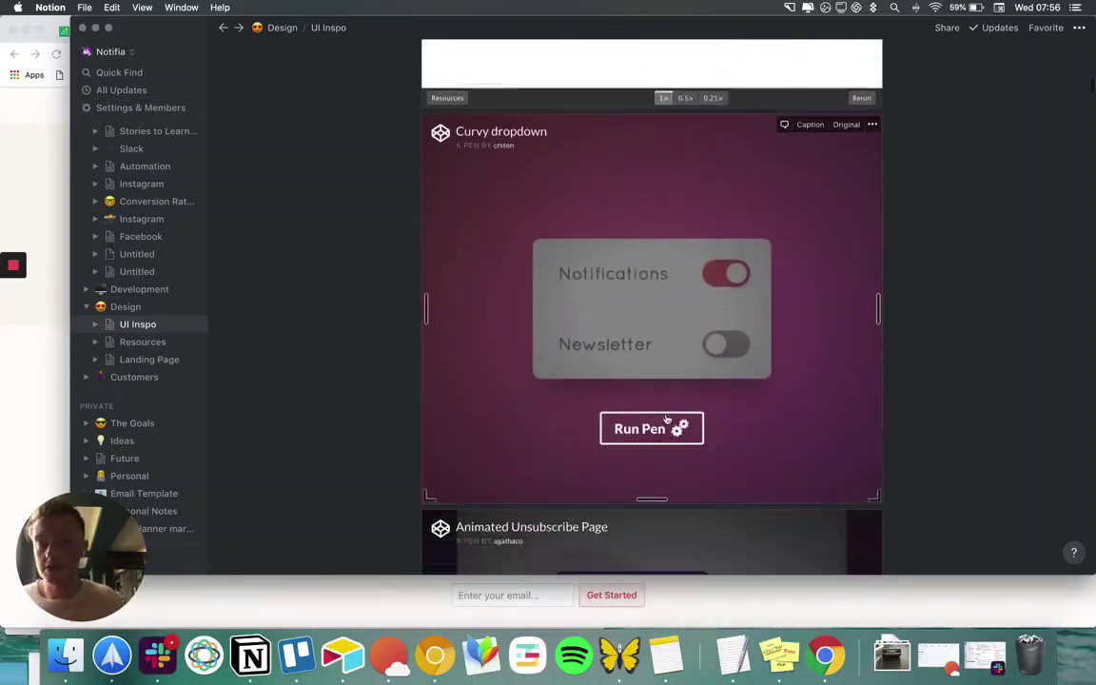
left_click(655, 428)
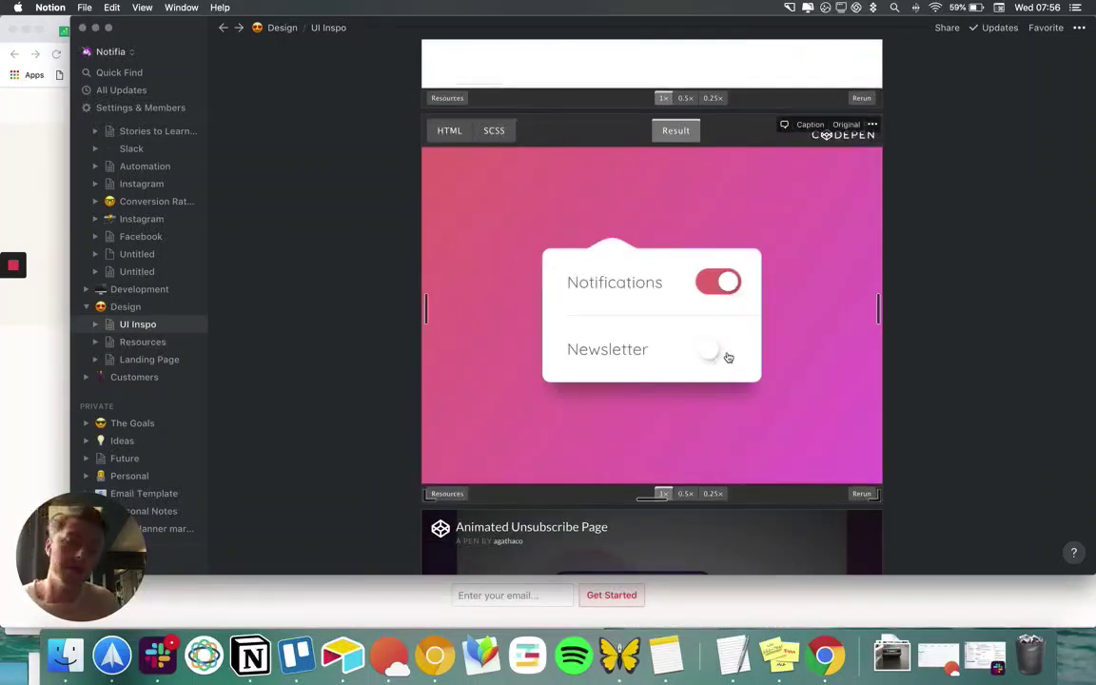
left_click(728, 356)
left_click(728, 356)
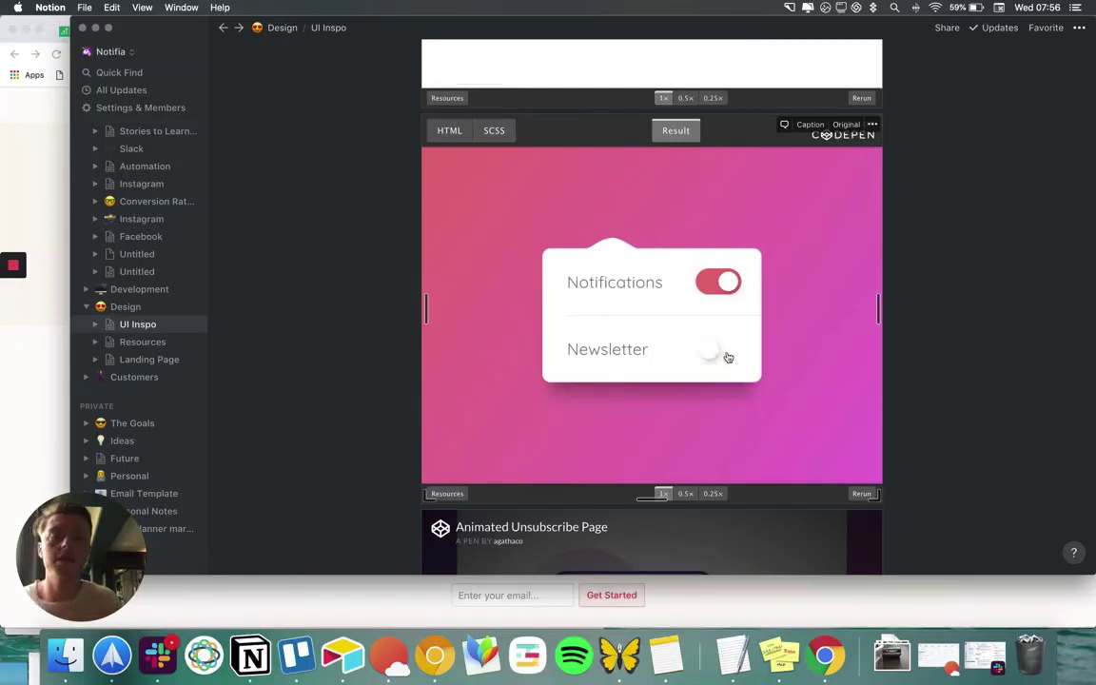
left_click(728, 356)
View the Animated Unsubscribe Page embed, minimise the Notion app and look through the Notion homepage in Chrome
scroll(726, 359, "down", 6)
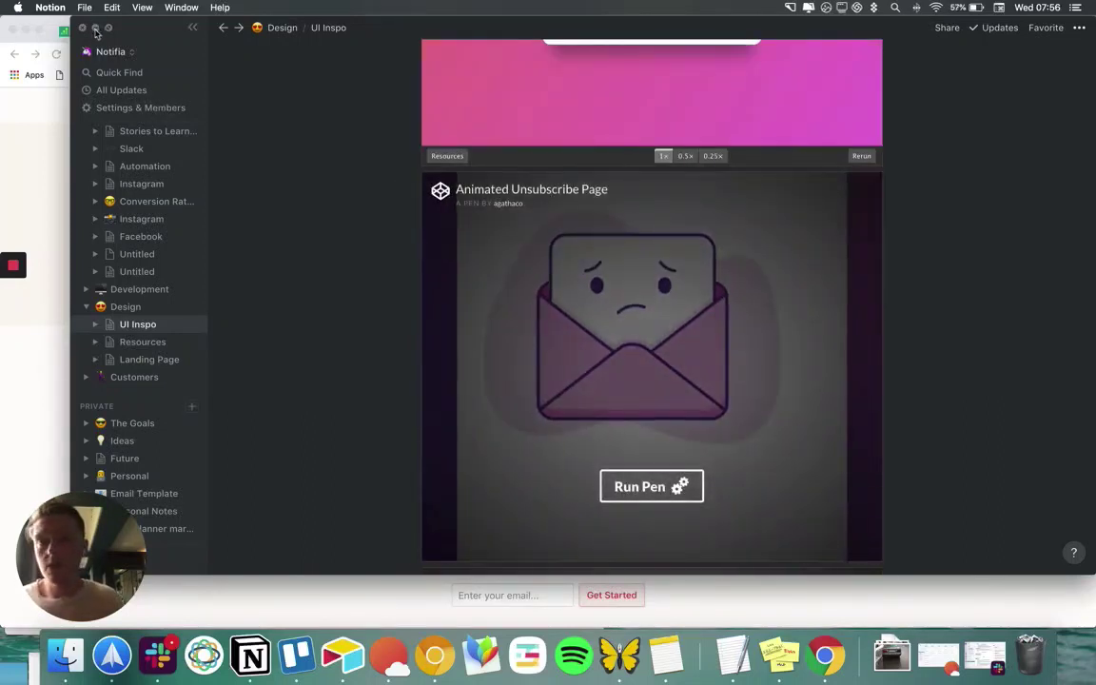
scroll(470, 332, "down", 5)
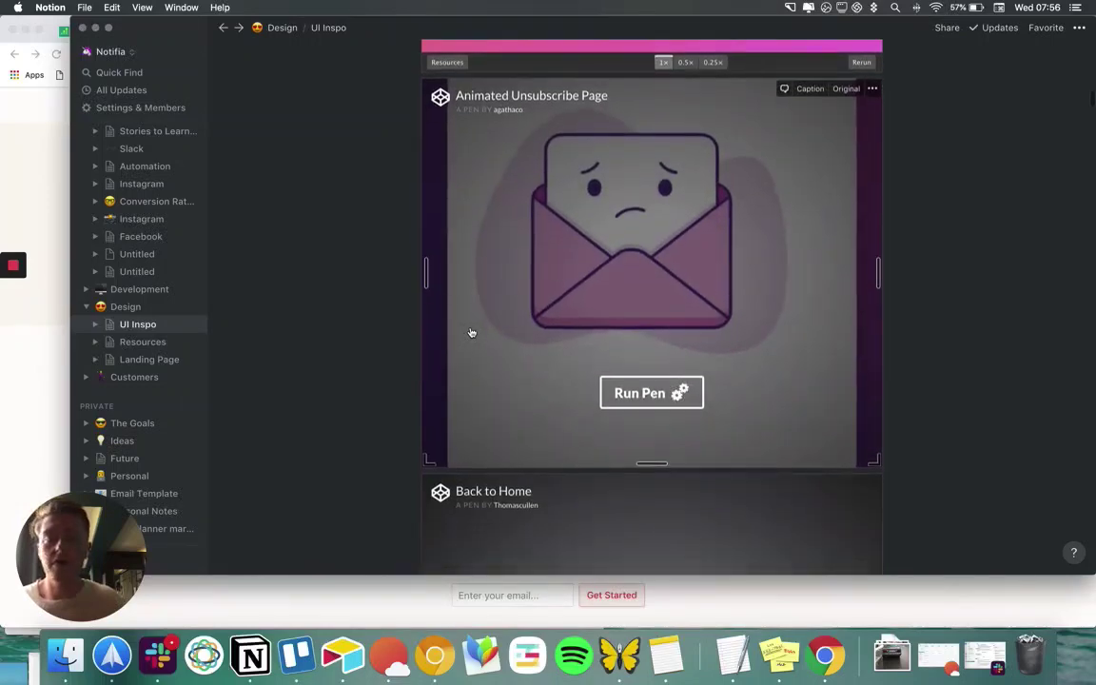
left_click(96, 29)
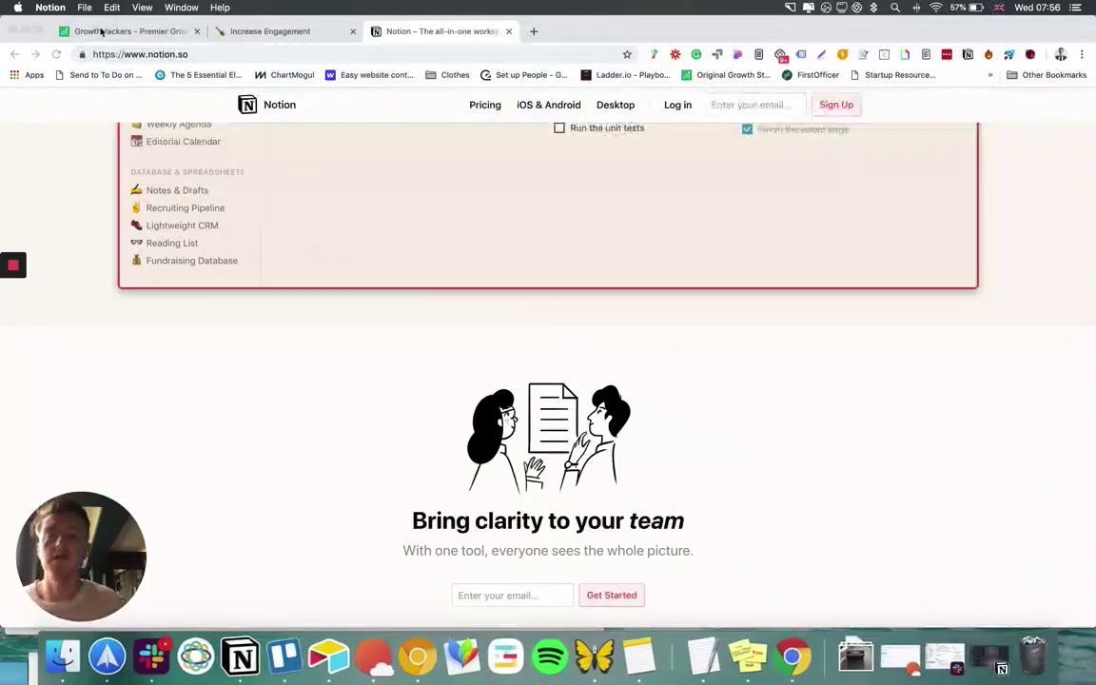
scroll(355, 310, "down", 10)
scroll(358, 306, "down", 10)
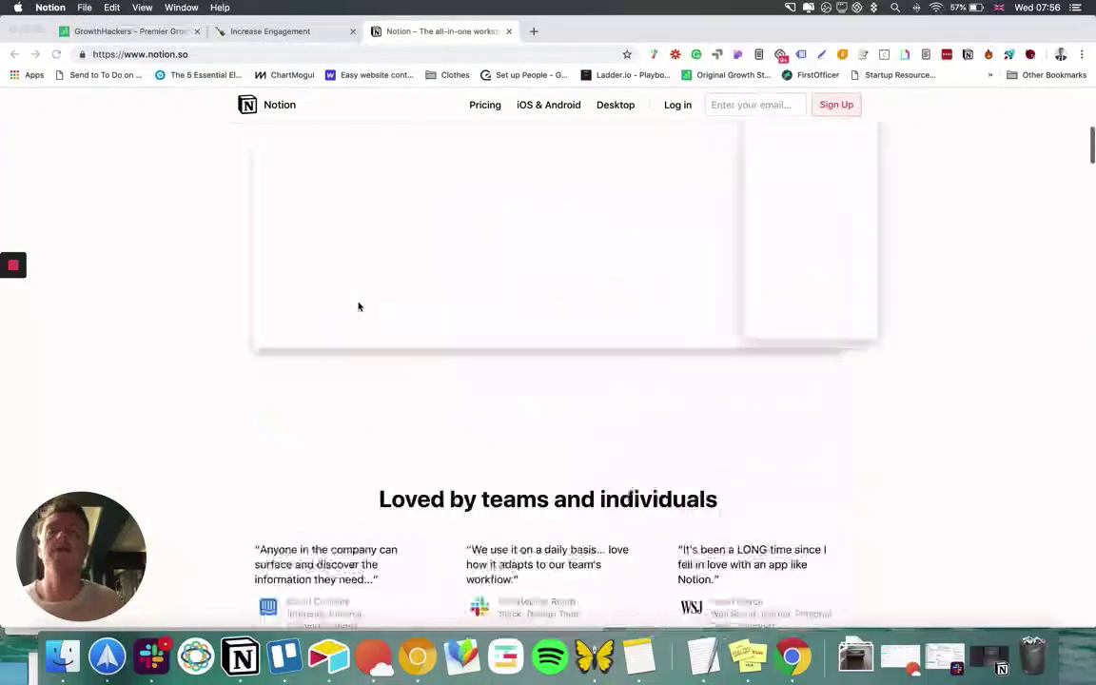
scroll(358, 307, "up", 20)
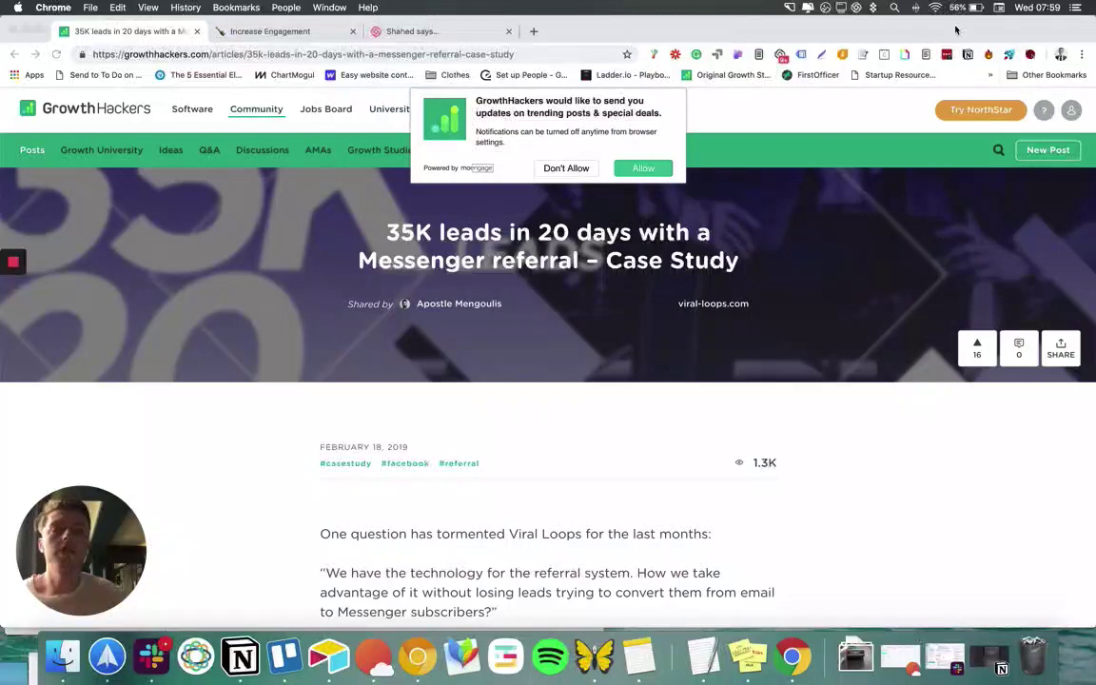
Decline GrowthHackers' notification request and view the start of the "35K leads in 20 days" case study
left_click(560, 178)
left_click(562, 176)
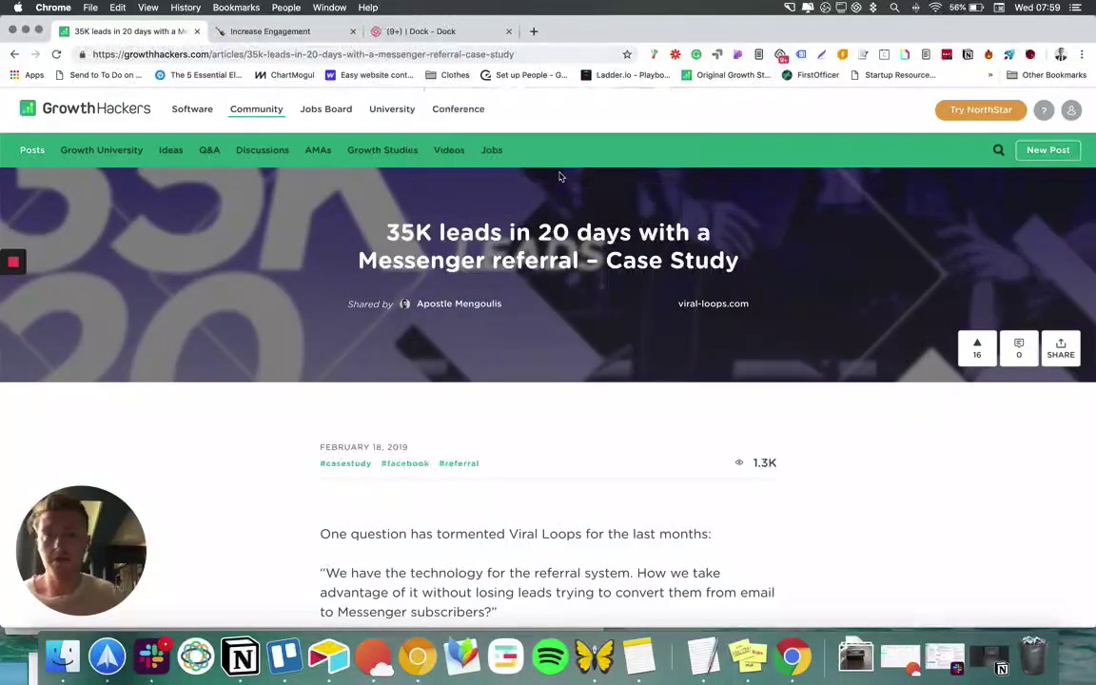
scroll(535, 426, "down", 5)
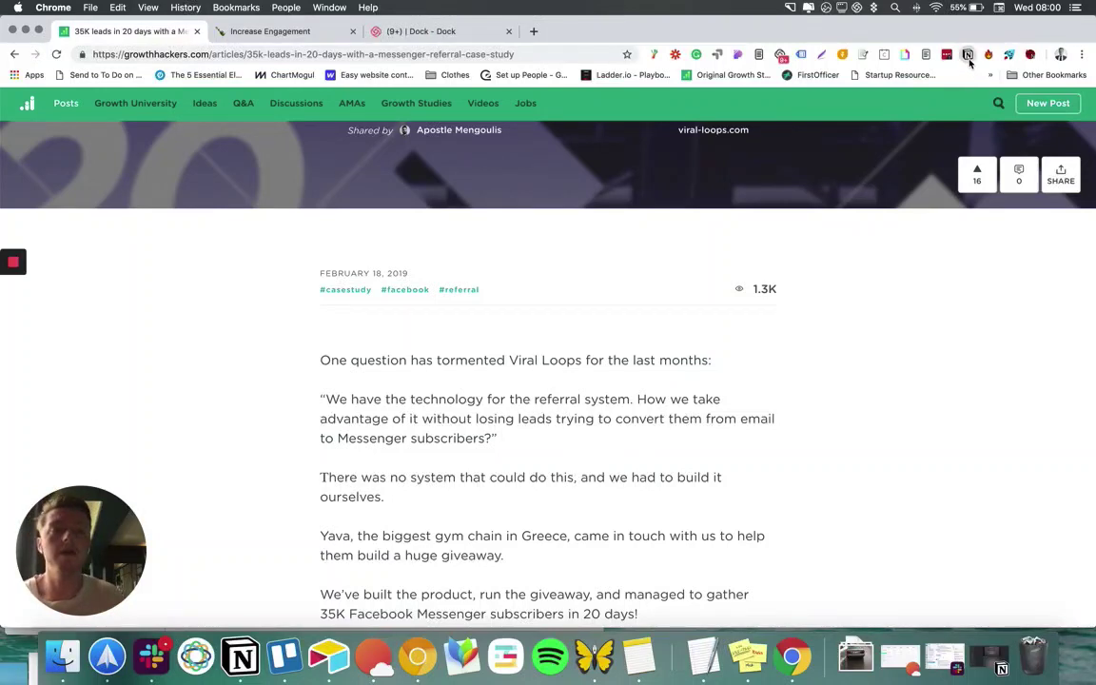
Save the case study article with the Notion web clipper, searching for "lead" and choosing the Leads page as its destination
left_click(968, 59)
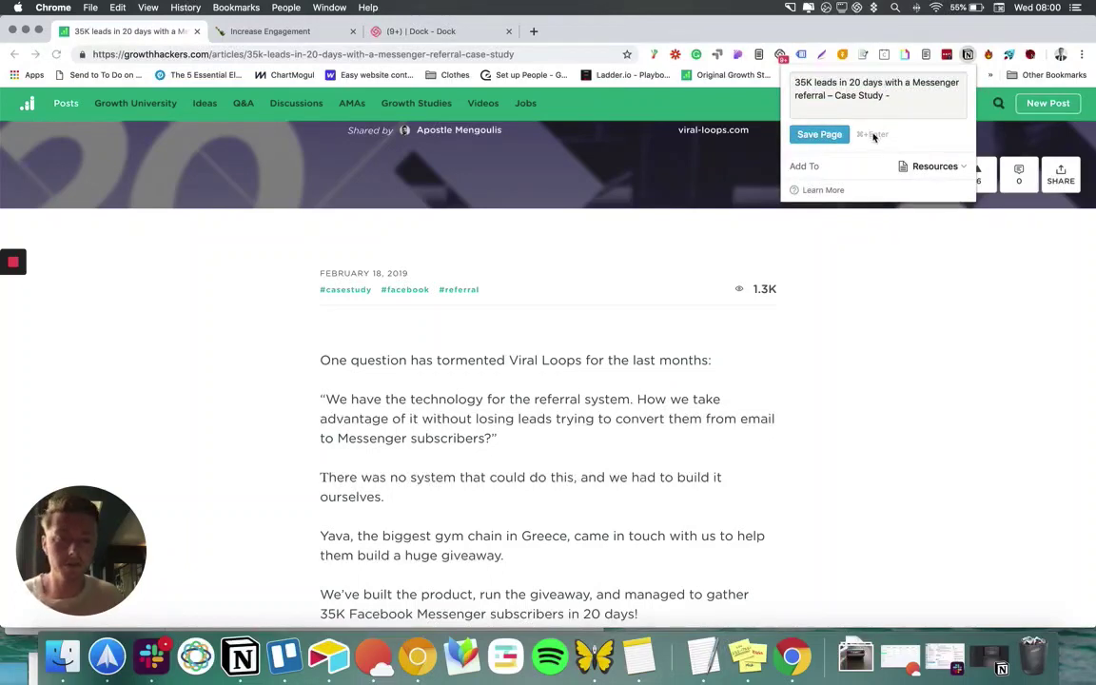
mouse_move(816, 83)
left_mouse_down()
mouse_move(797, 85)
mouse_move(804, 90)
left_mouse_up()
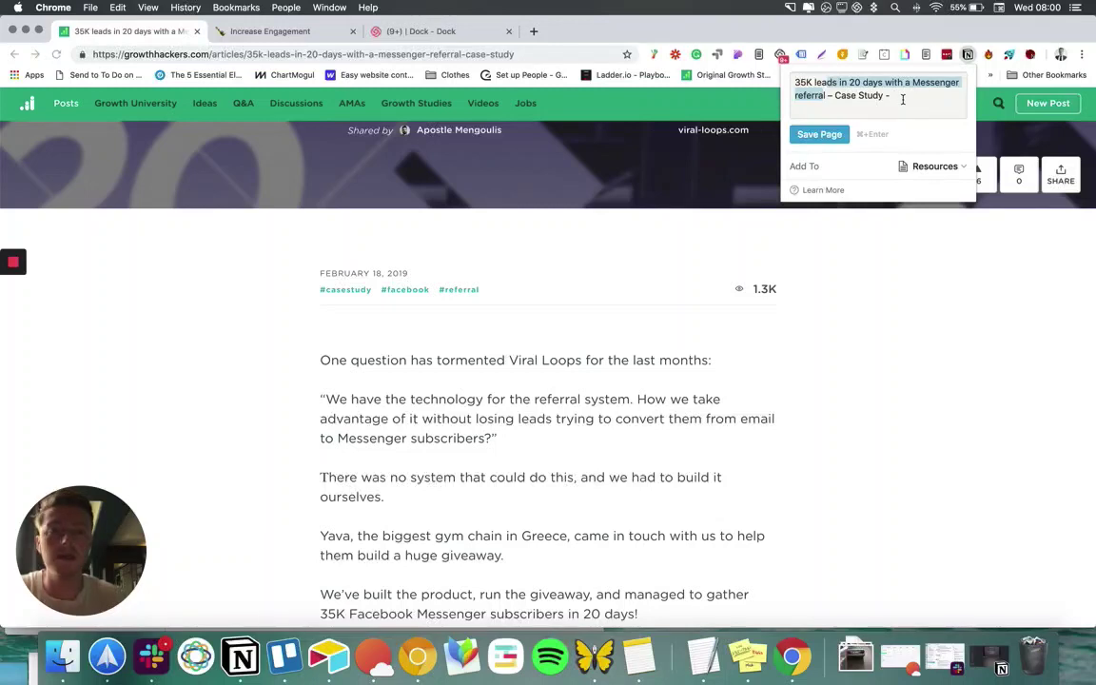
left_click(935, 166)
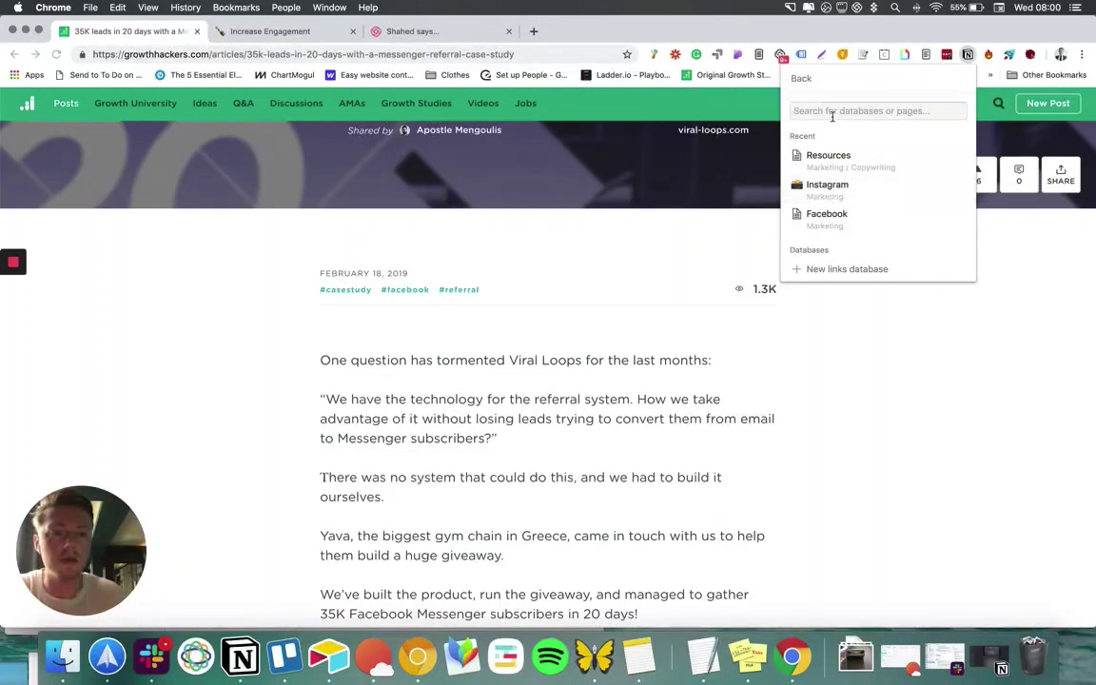
type("lead")
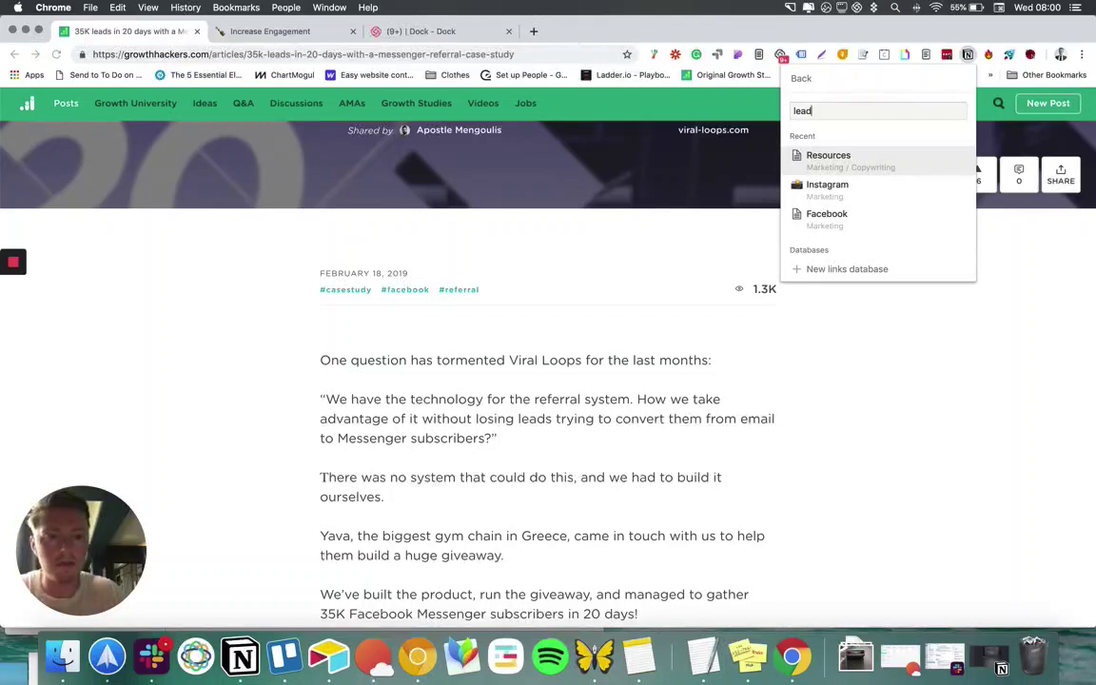
type(" gen")
key("BackSpace")
key("BackSpace")
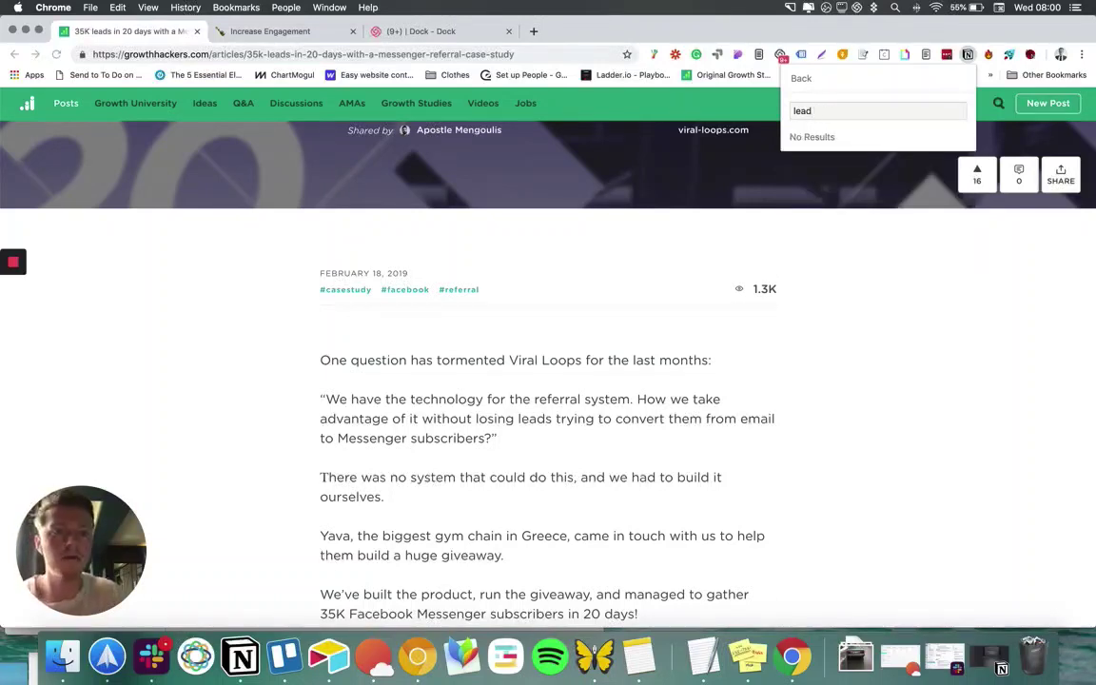
left_click(832, 157)
left_click(831, 107)
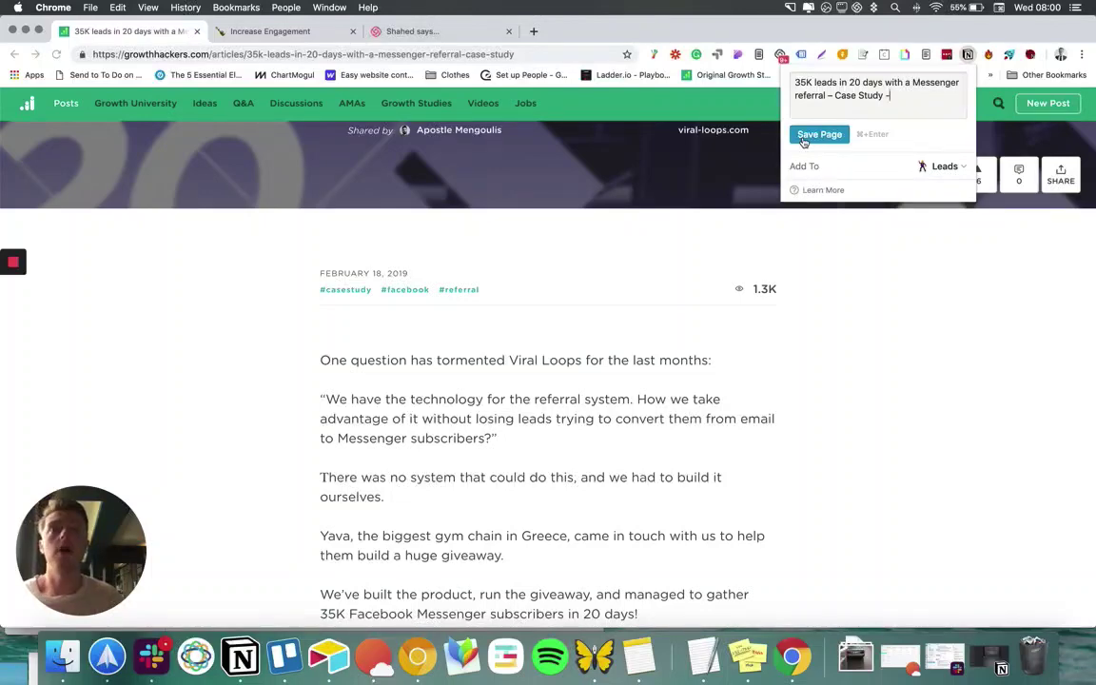
left_click(804, 135)
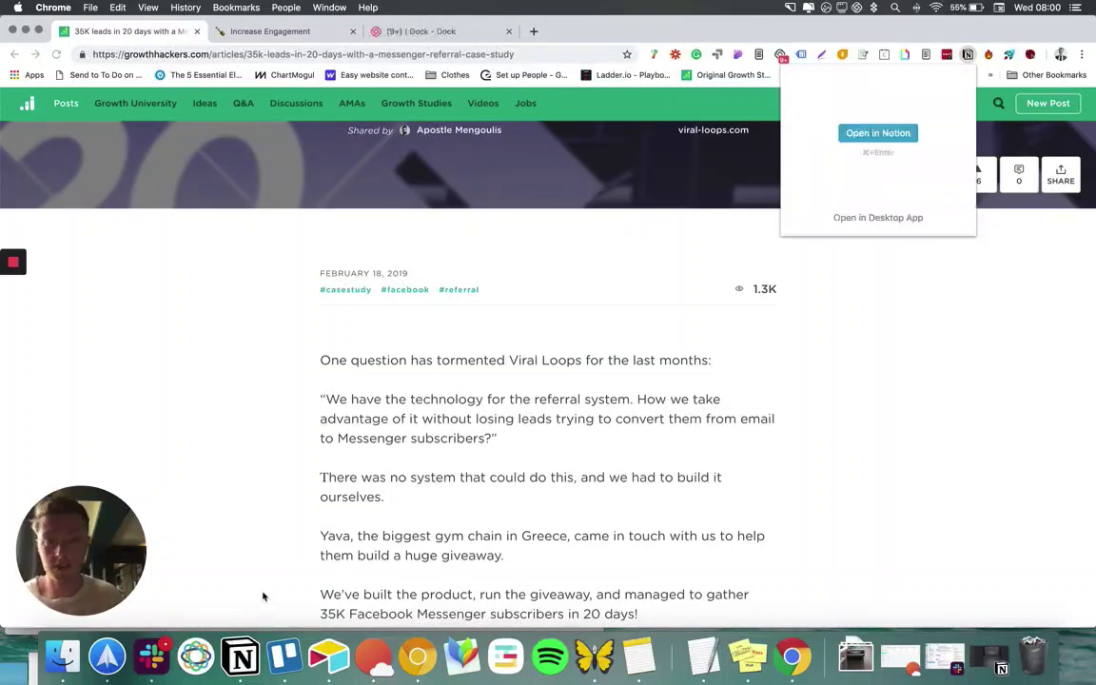
Switch to the Notion app and open the Resources page under SEO in the Marketing section
left_click(241, 656)
scroll(140, 361, "up", 10)
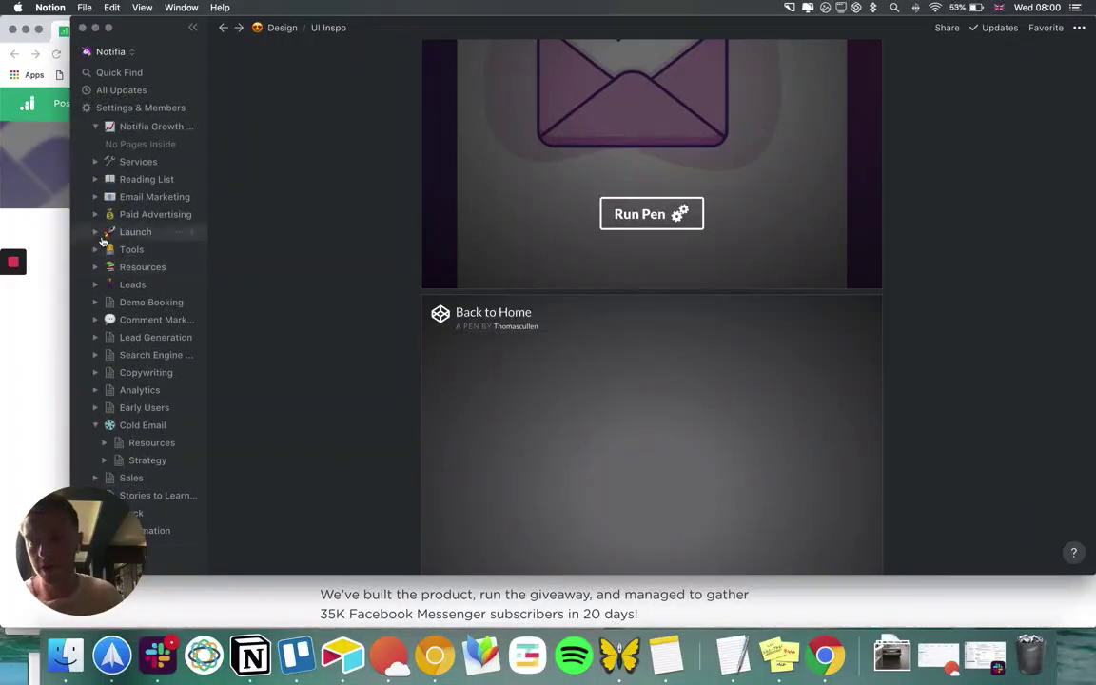
scroll(99, 239, "up", 6)
scroll(102, 247, "up", 5)
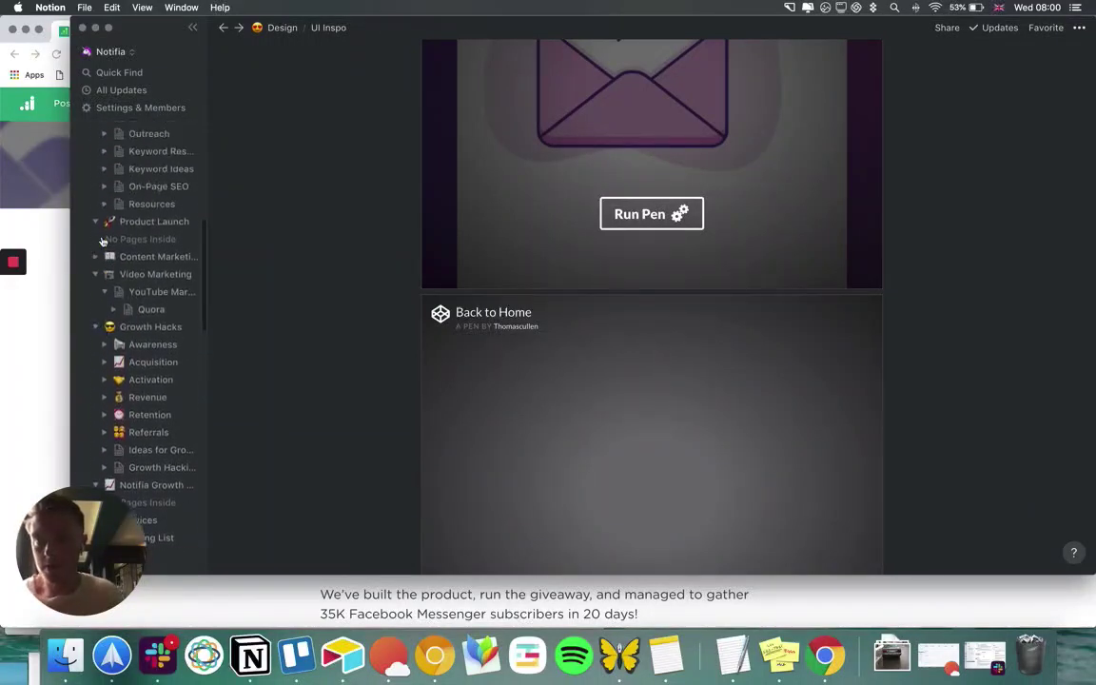
scroll(103, 306, "up", 5)
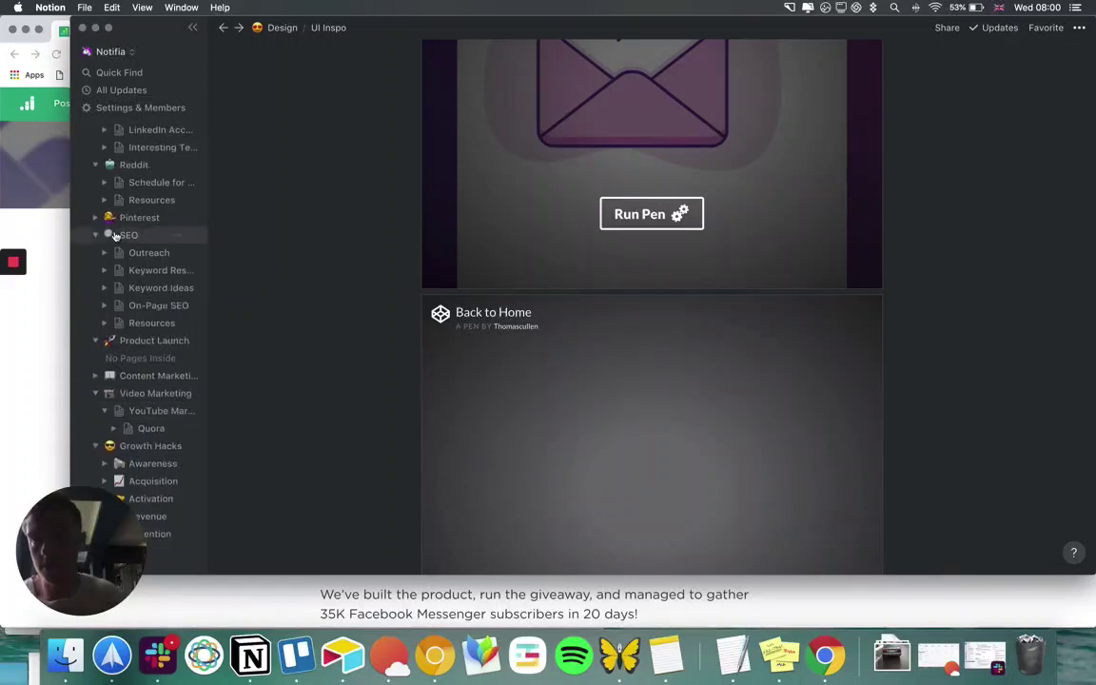
left_click(150, 388)
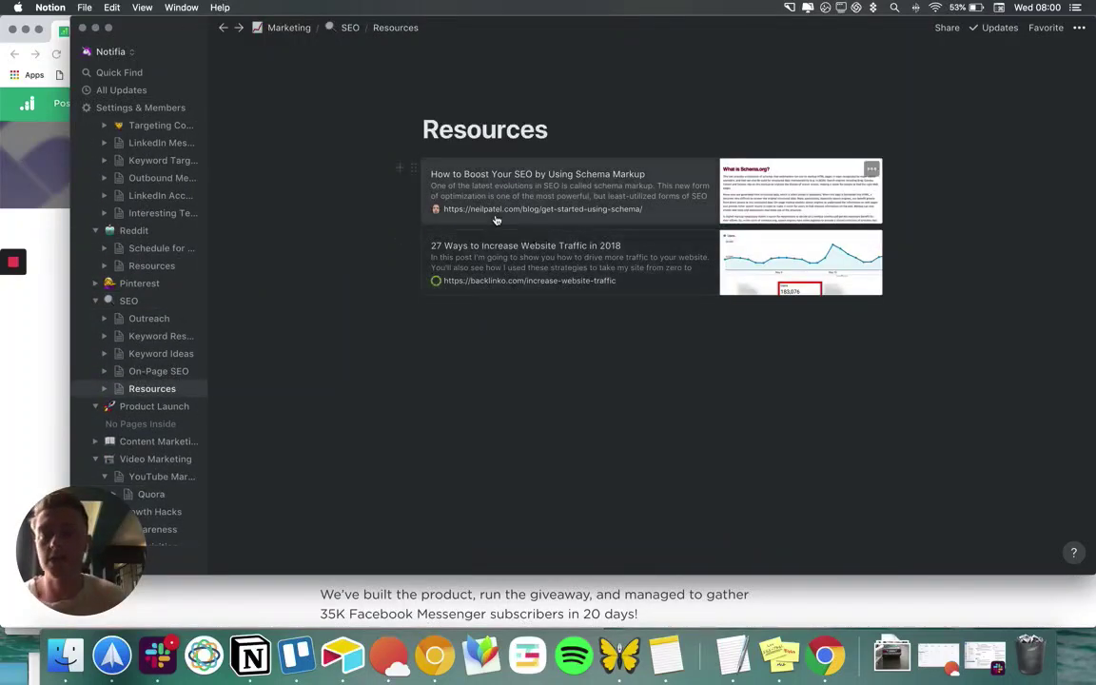
Open the Resources page under Reddit and look through the remaining Marketing subpages
scroll(91, 332, "up", 2)
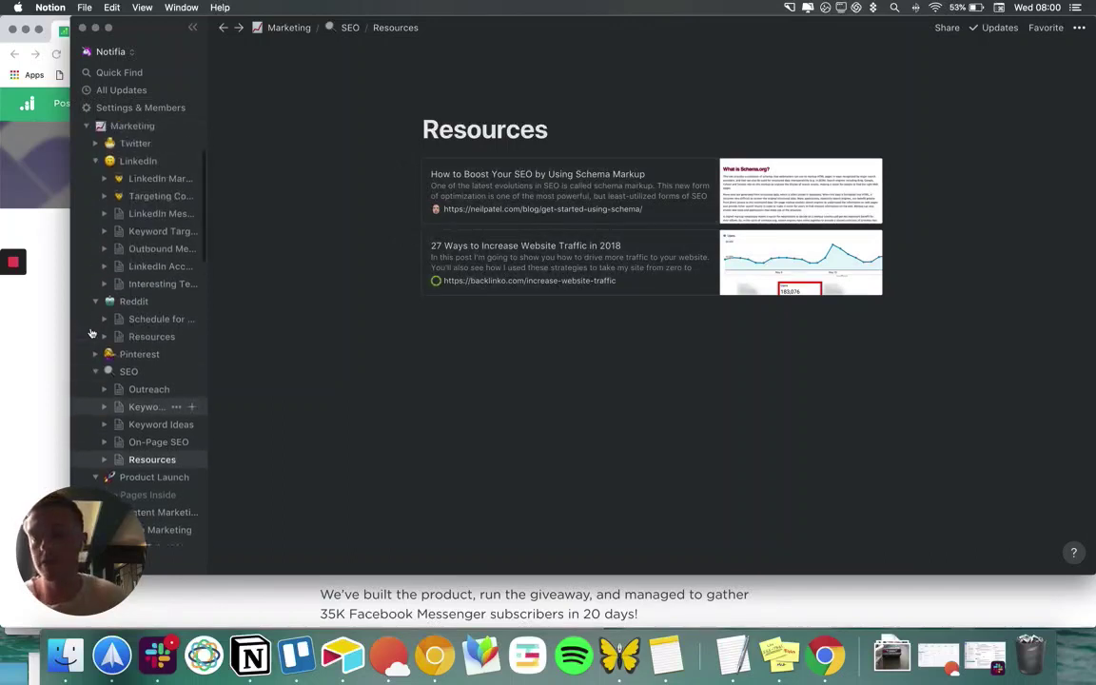
left_click(145, 337)
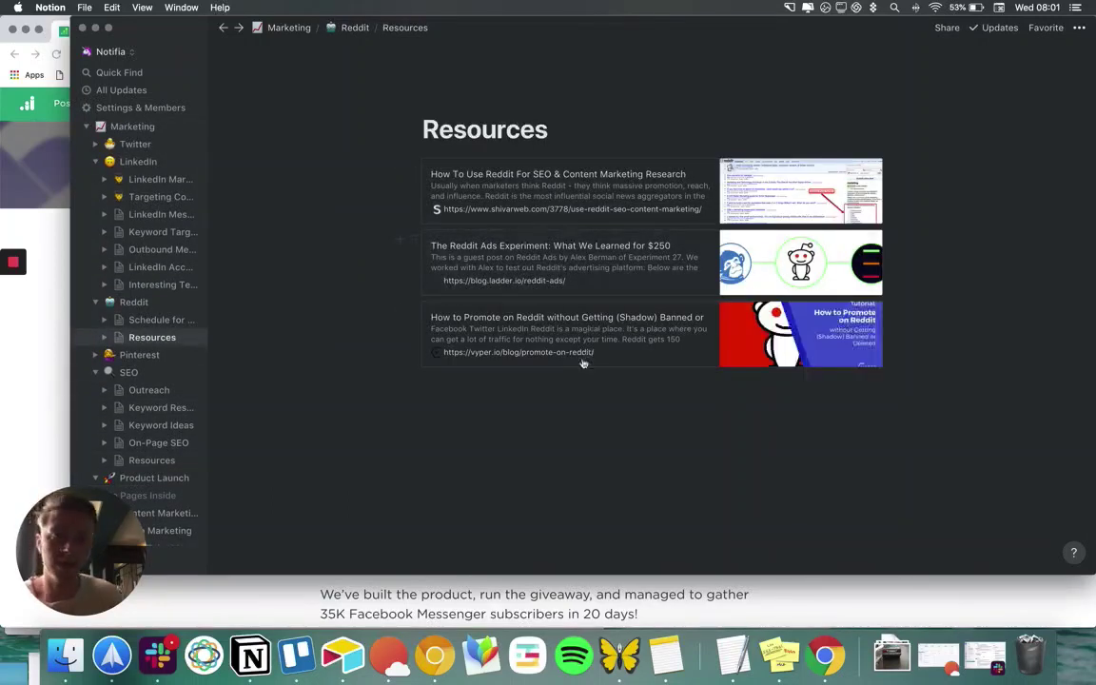
scroll(134, 281, "up", 3)
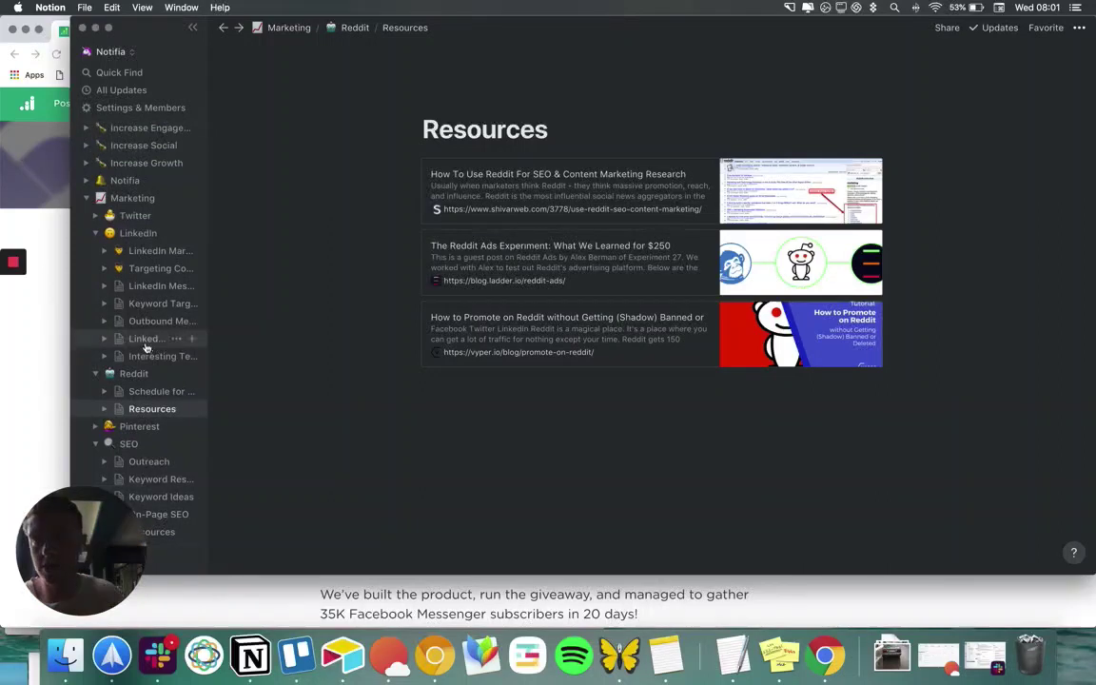
scroll(145, 348, "down", 10)
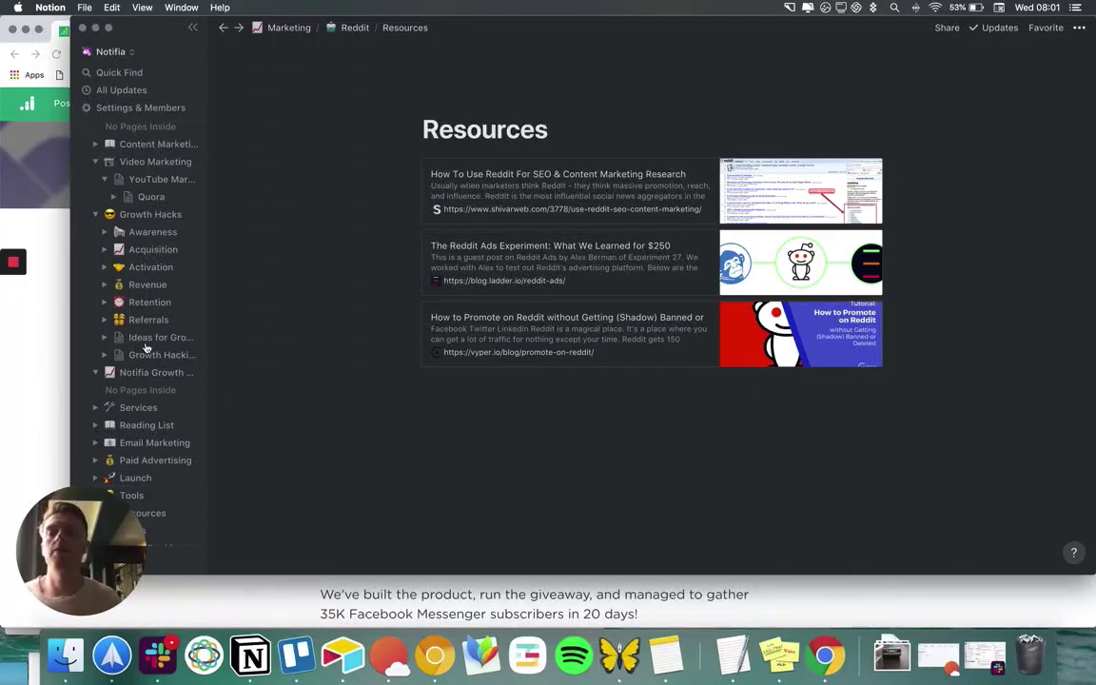
scroll(146, 348, "down", 5)
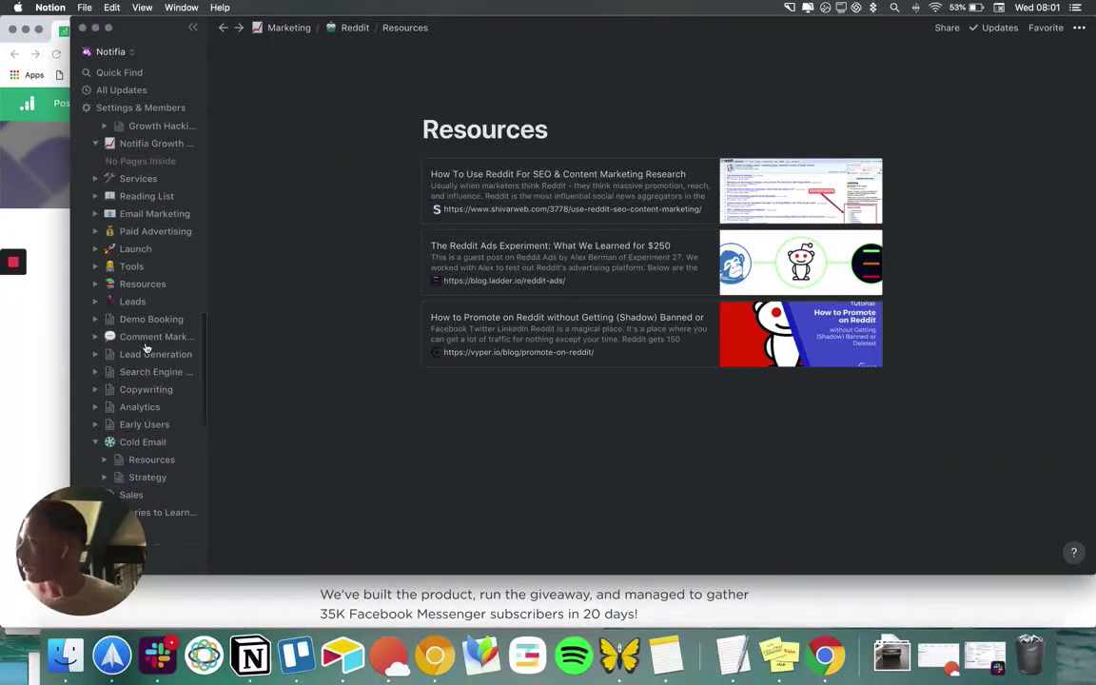
Switch to Chrome and open notion.so/pricing in a new tab
left_click(34, 327)
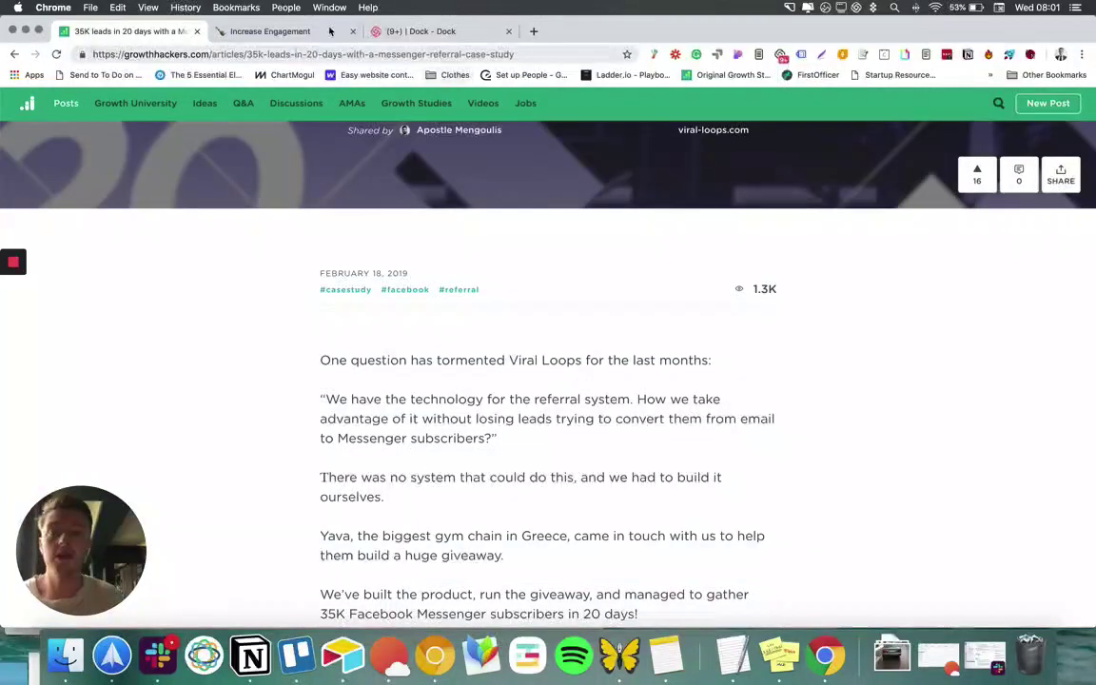
left_click(531, 30)
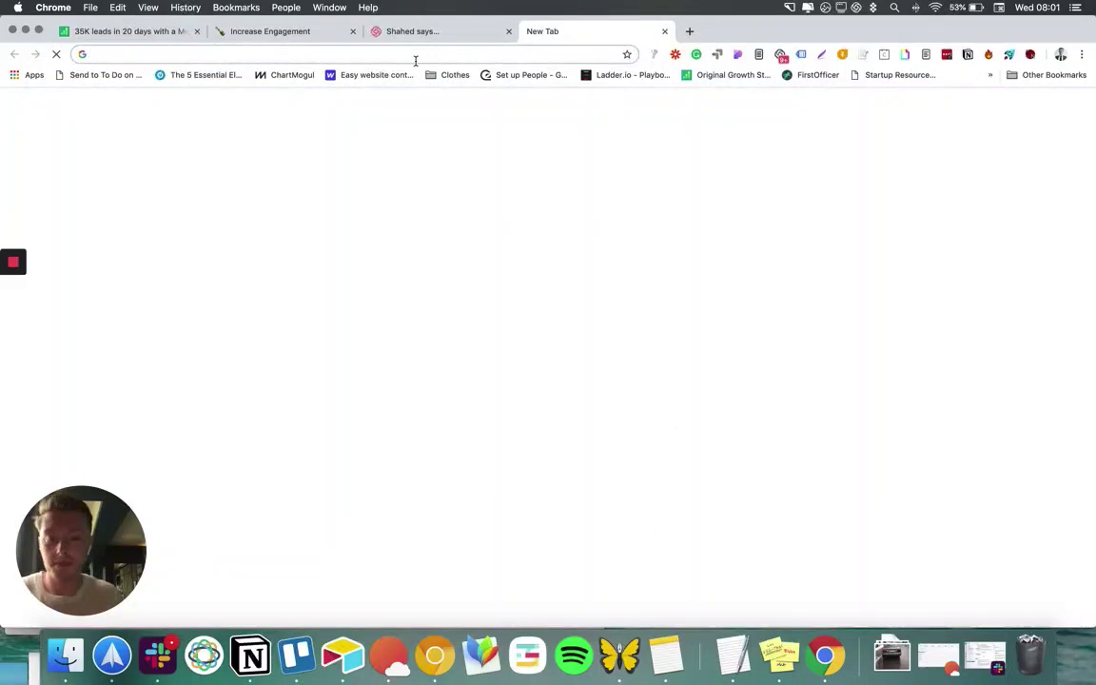
type("notion.so/")
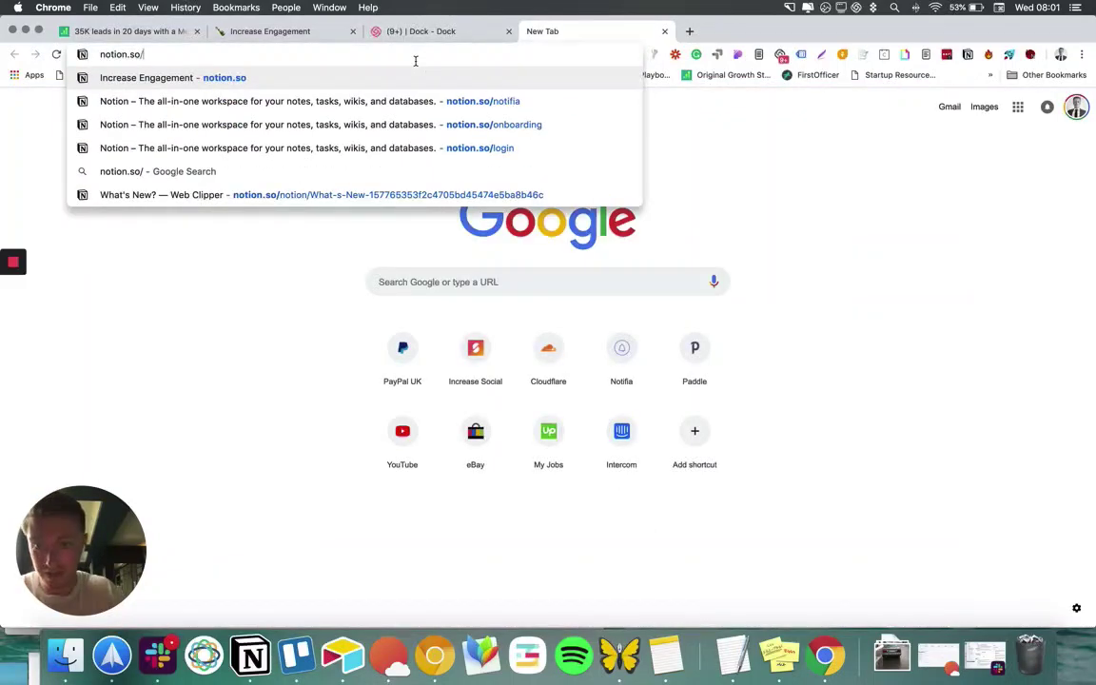
type("prici")
key("Return")
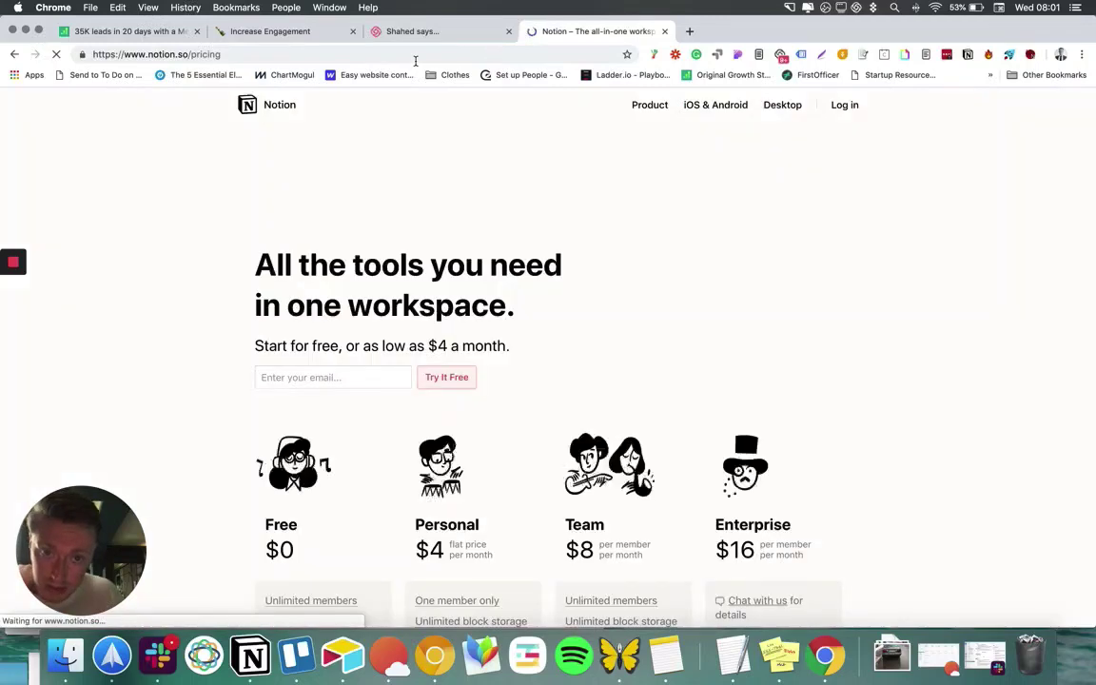
Examine the Free, Personal, Team and Enterprise plans, the available apps and the FAQ on the pricing page
scroll(404, 271, "down", 3)
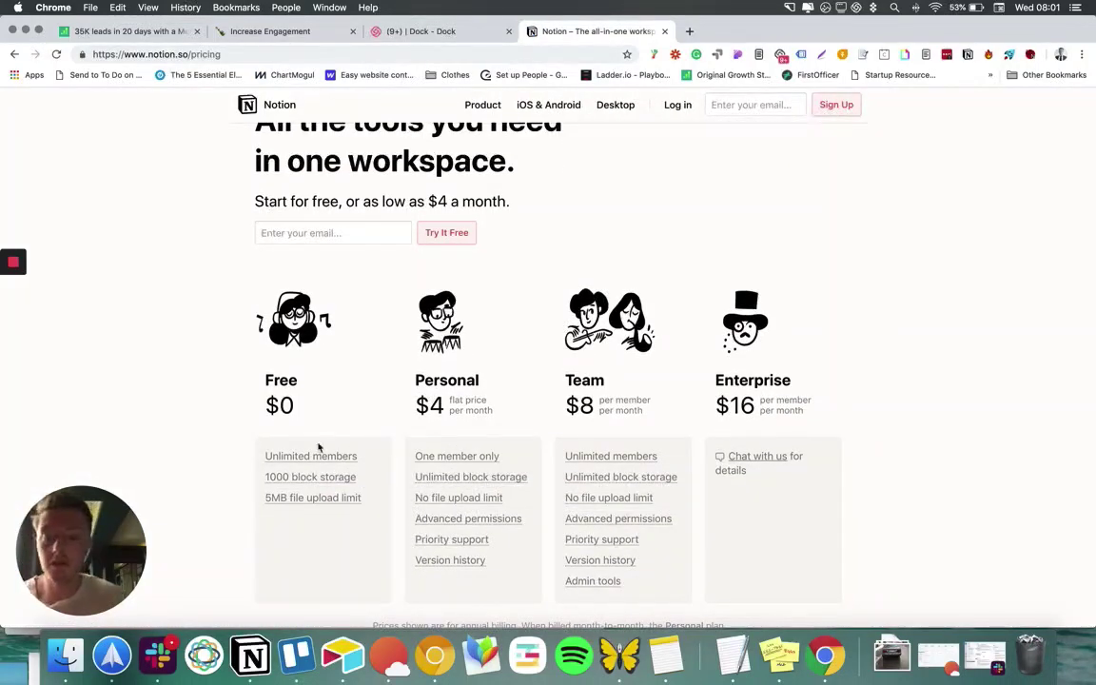
mouse_move(315, 478)
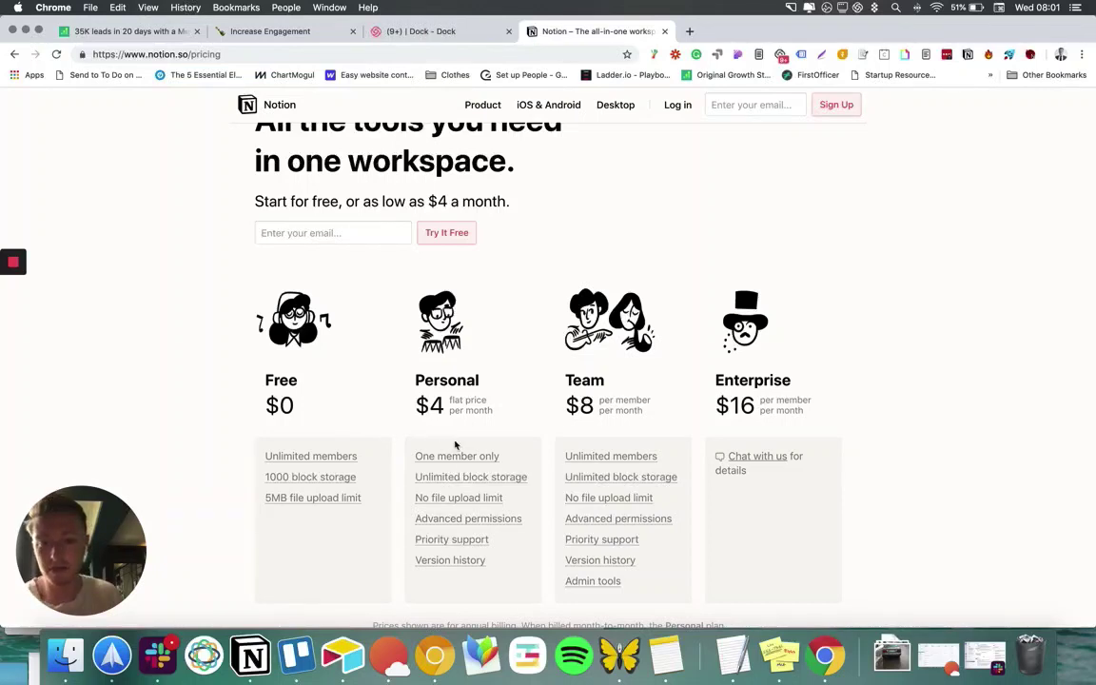
scroll(455, 444, "down", 2)
scroll(455, 444, "down", 2)
scroll(330, 350, "down", 4)
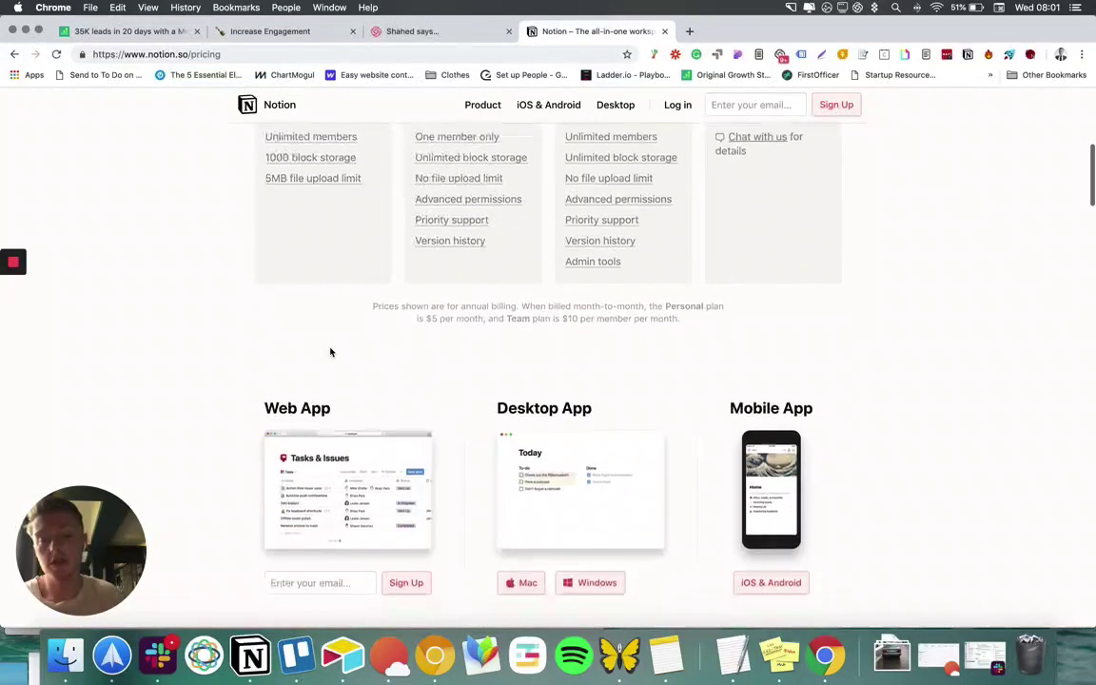
scroll(404, 520, "down", 2)
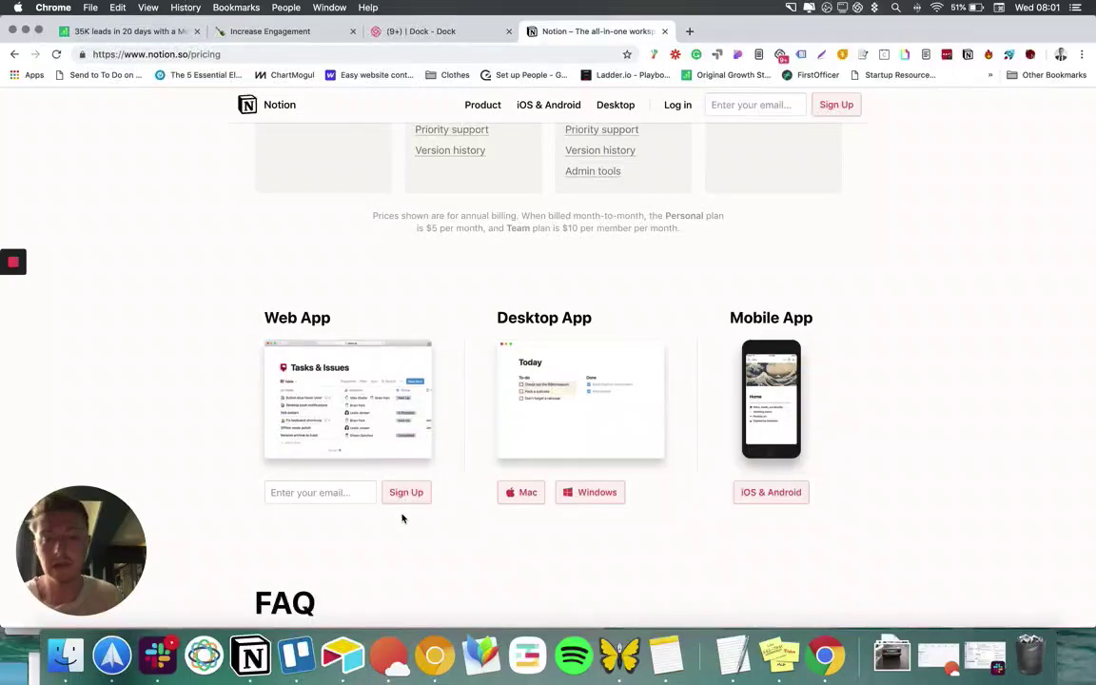
scroll(402, 518, "down", 10)
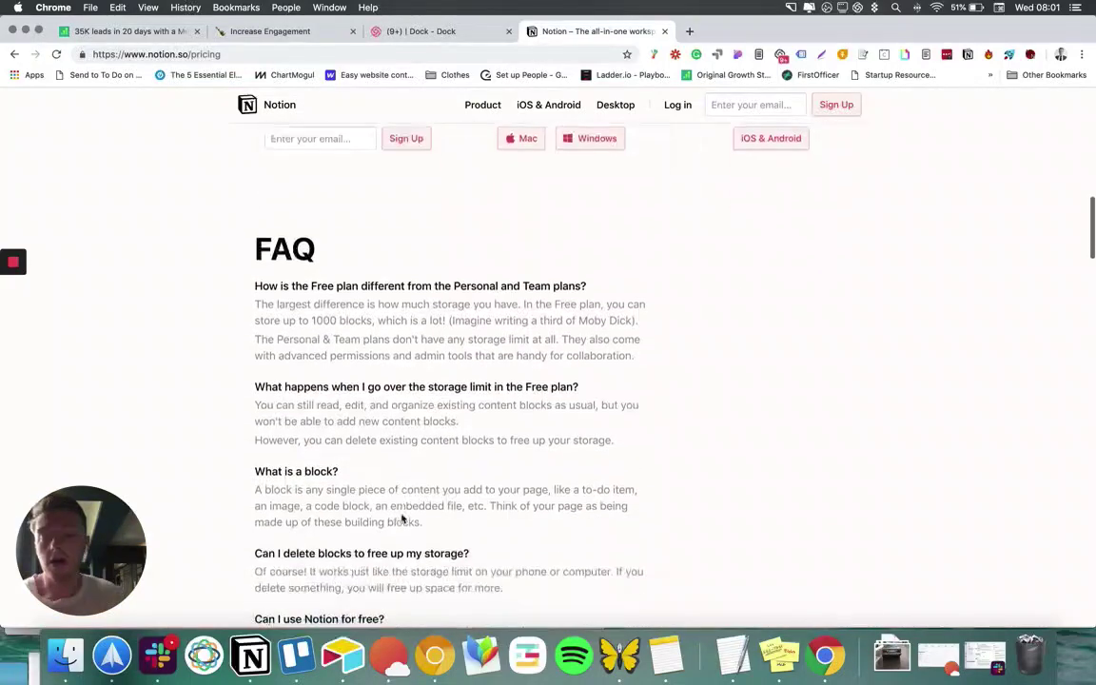
scroll(402, 519, "down", 2)
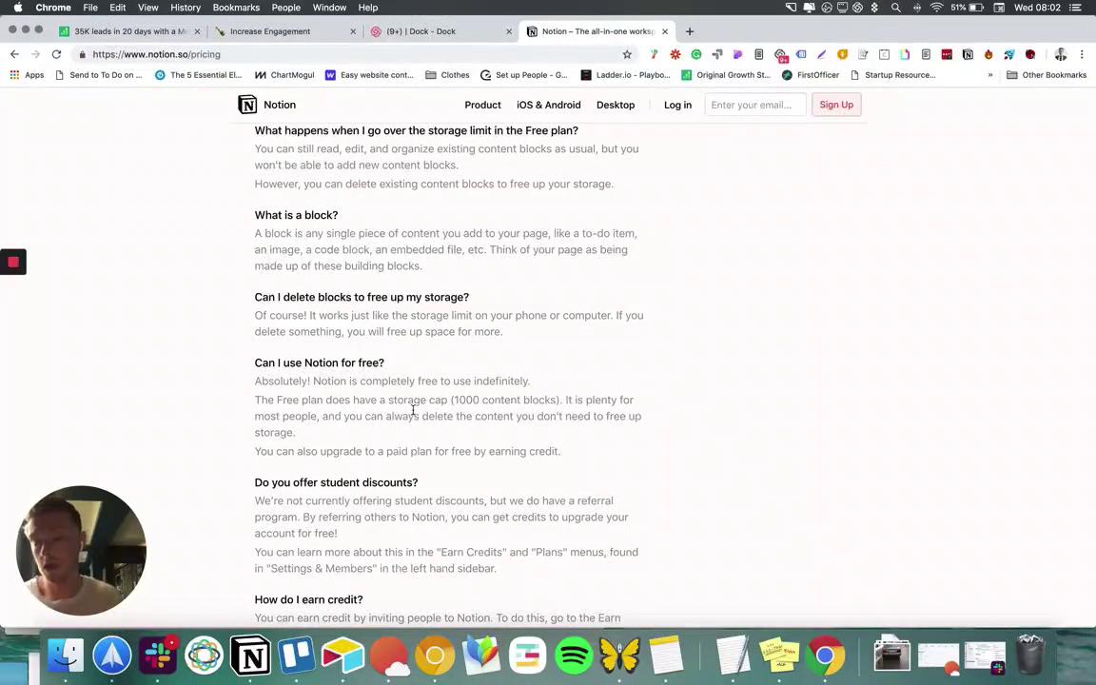
scroll(634, 235, "up", 20)
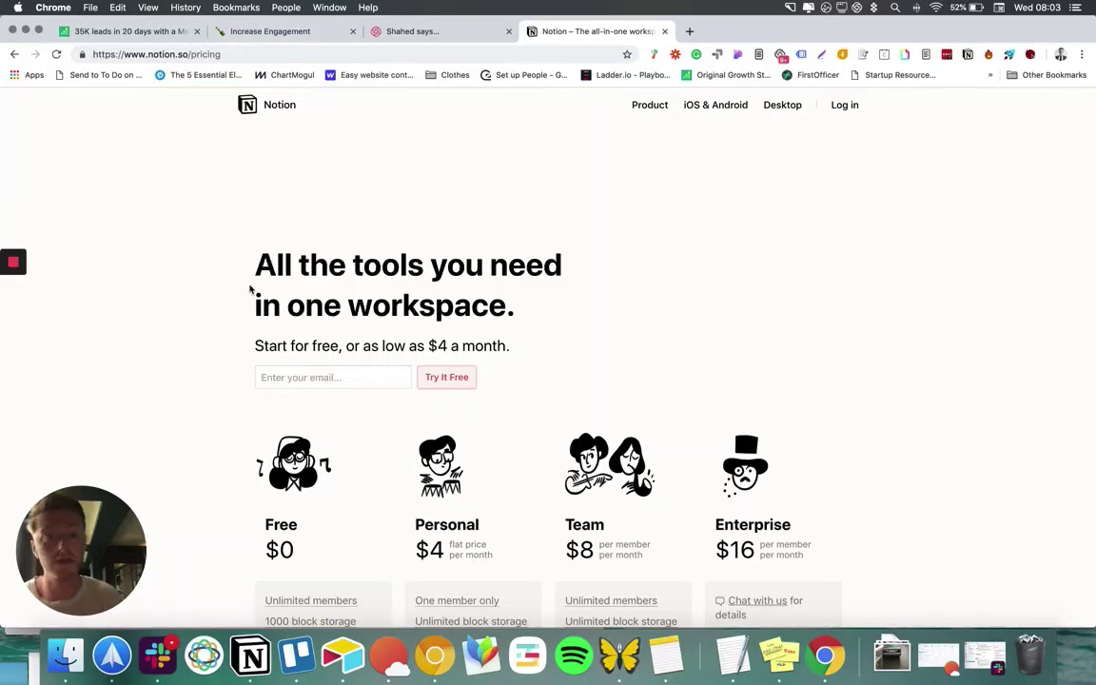
mouse_move(13, 266)
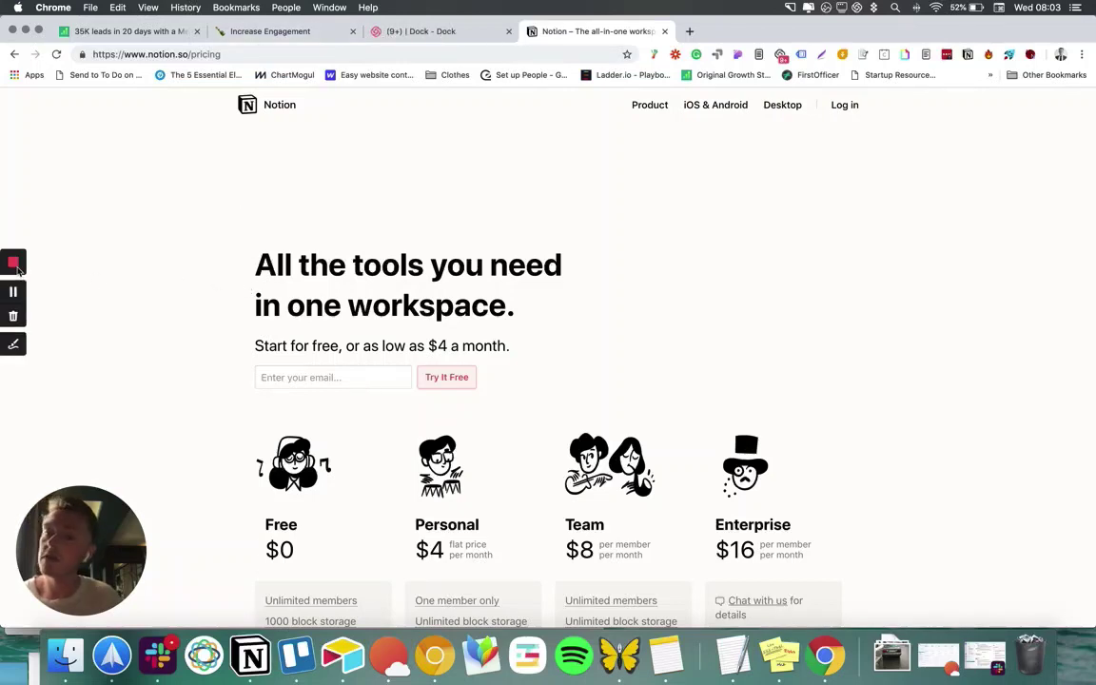